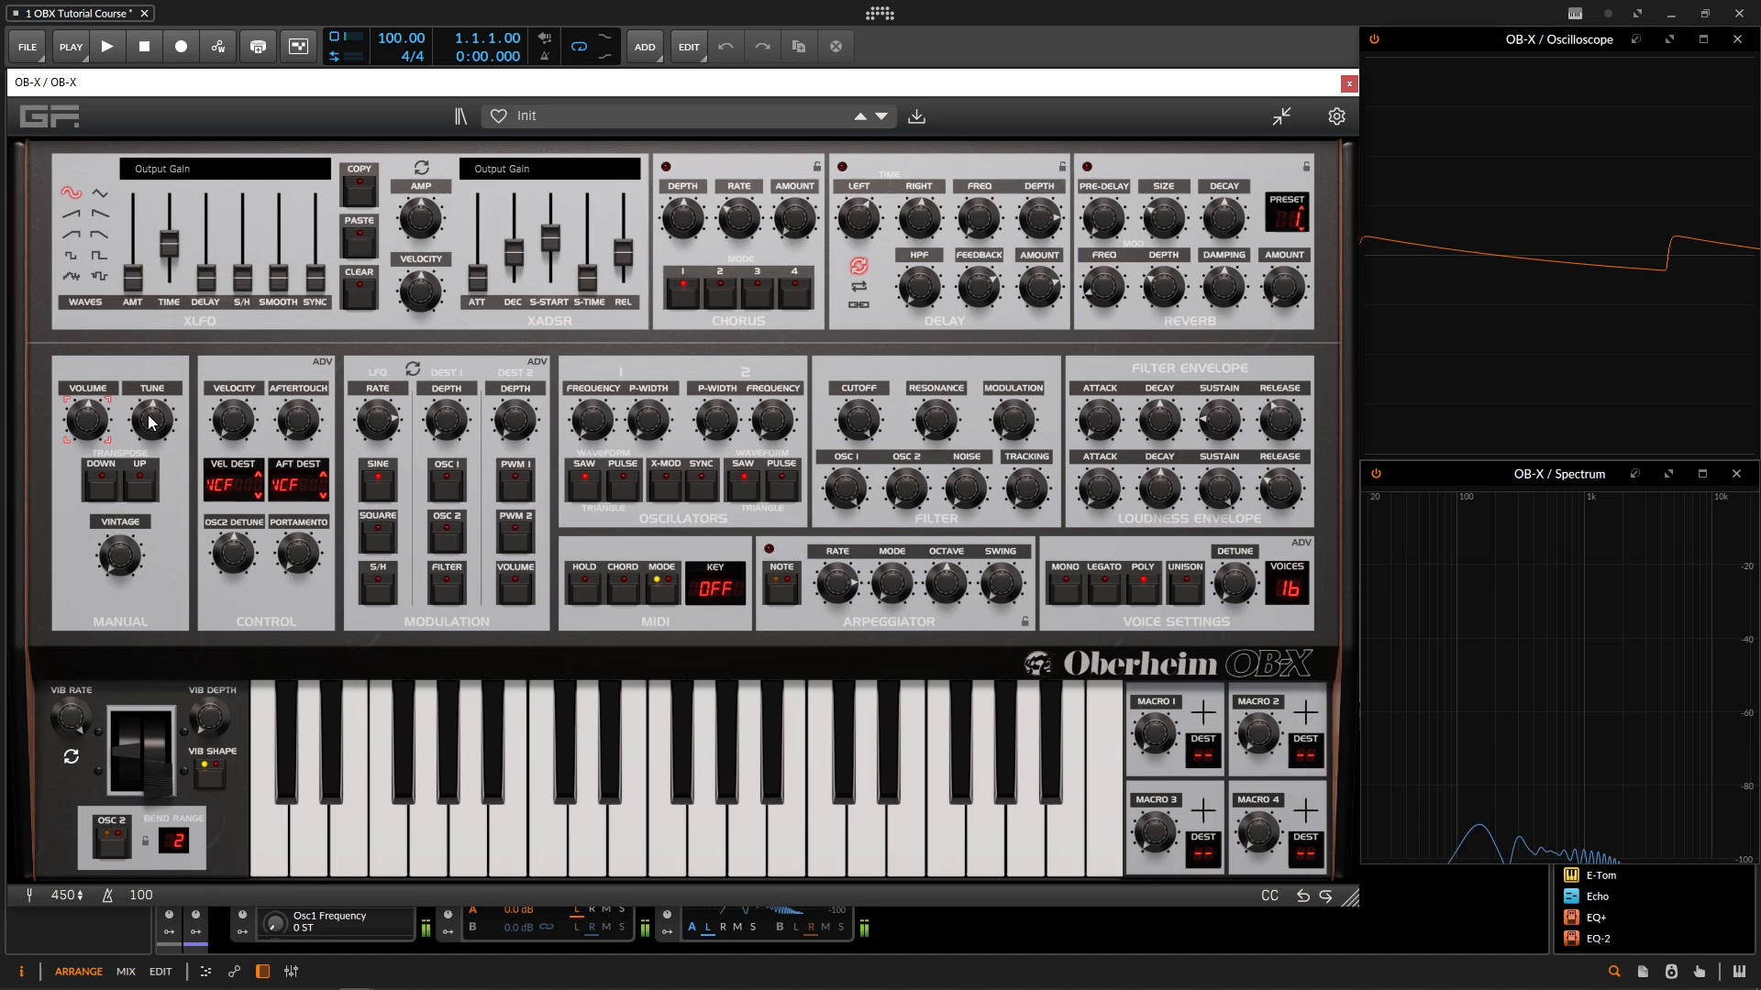
Step: Try the Master Tune at -12 ST, sweep it through its range, and reset it to its default
mouse_move(165, 417)
mouse_down()
mouse_move(171, 551)
mouse_move(175, 448)
mouse_up()
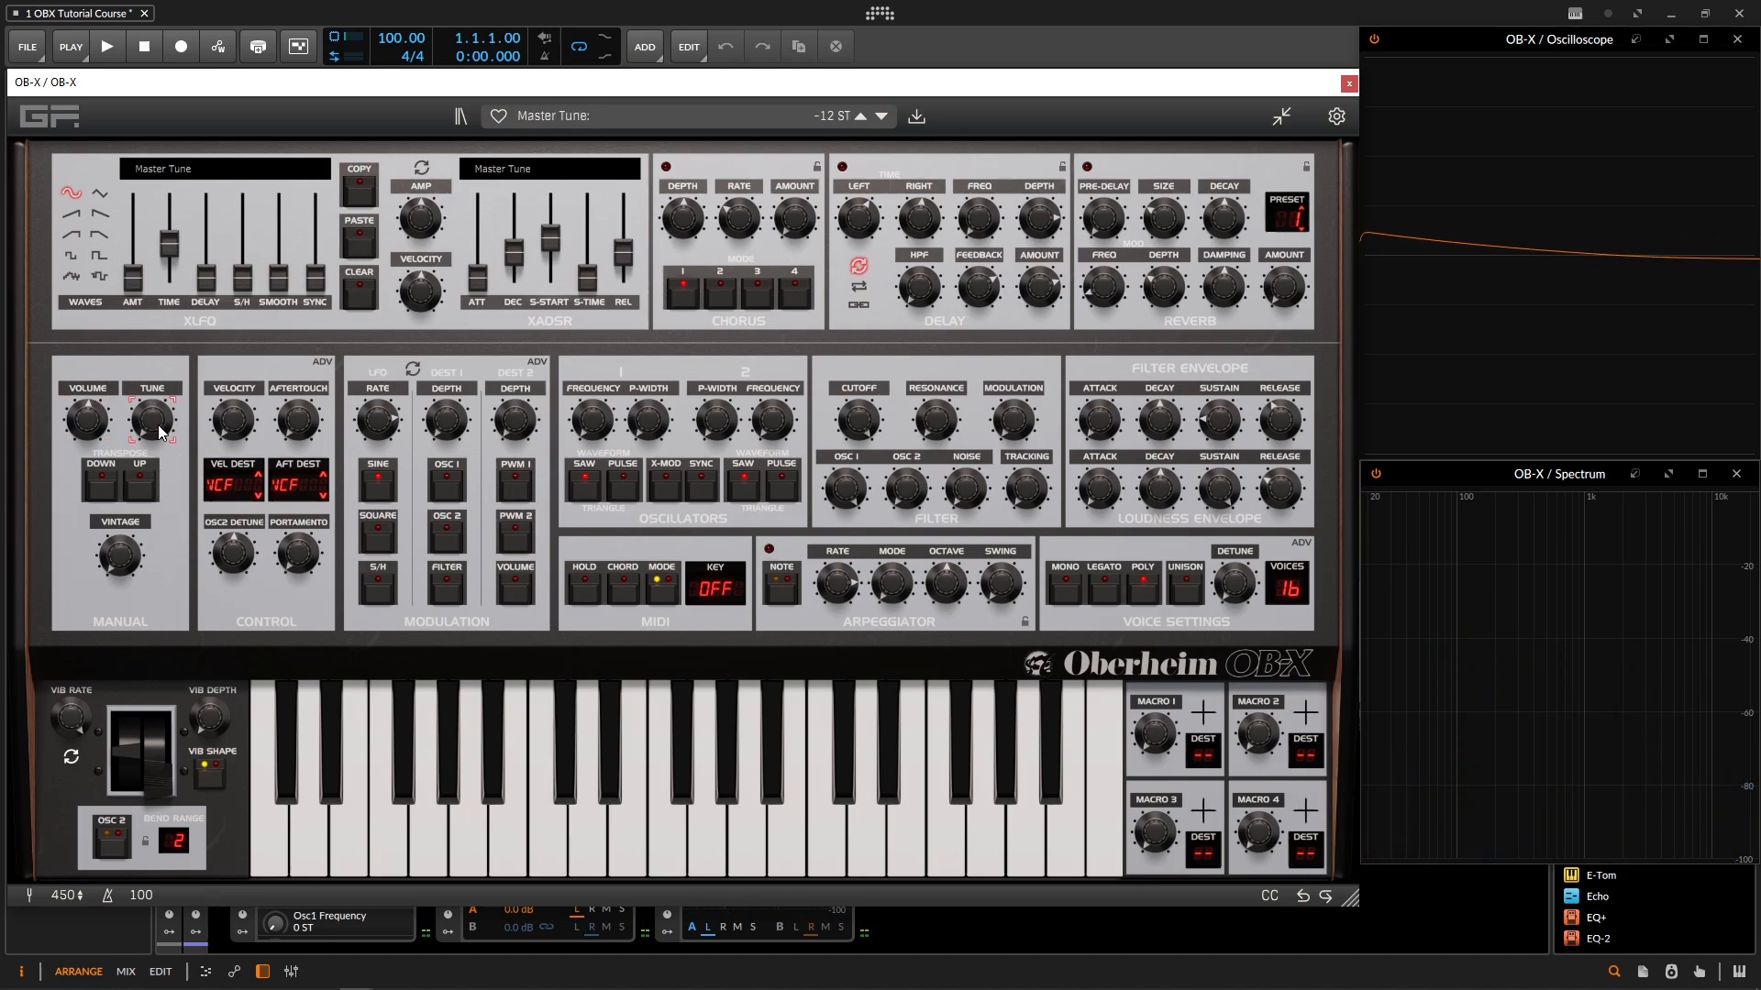
drag(172, 61, 159, 488)
double_click(157, 419)
drag(158, 416, 159, 423)
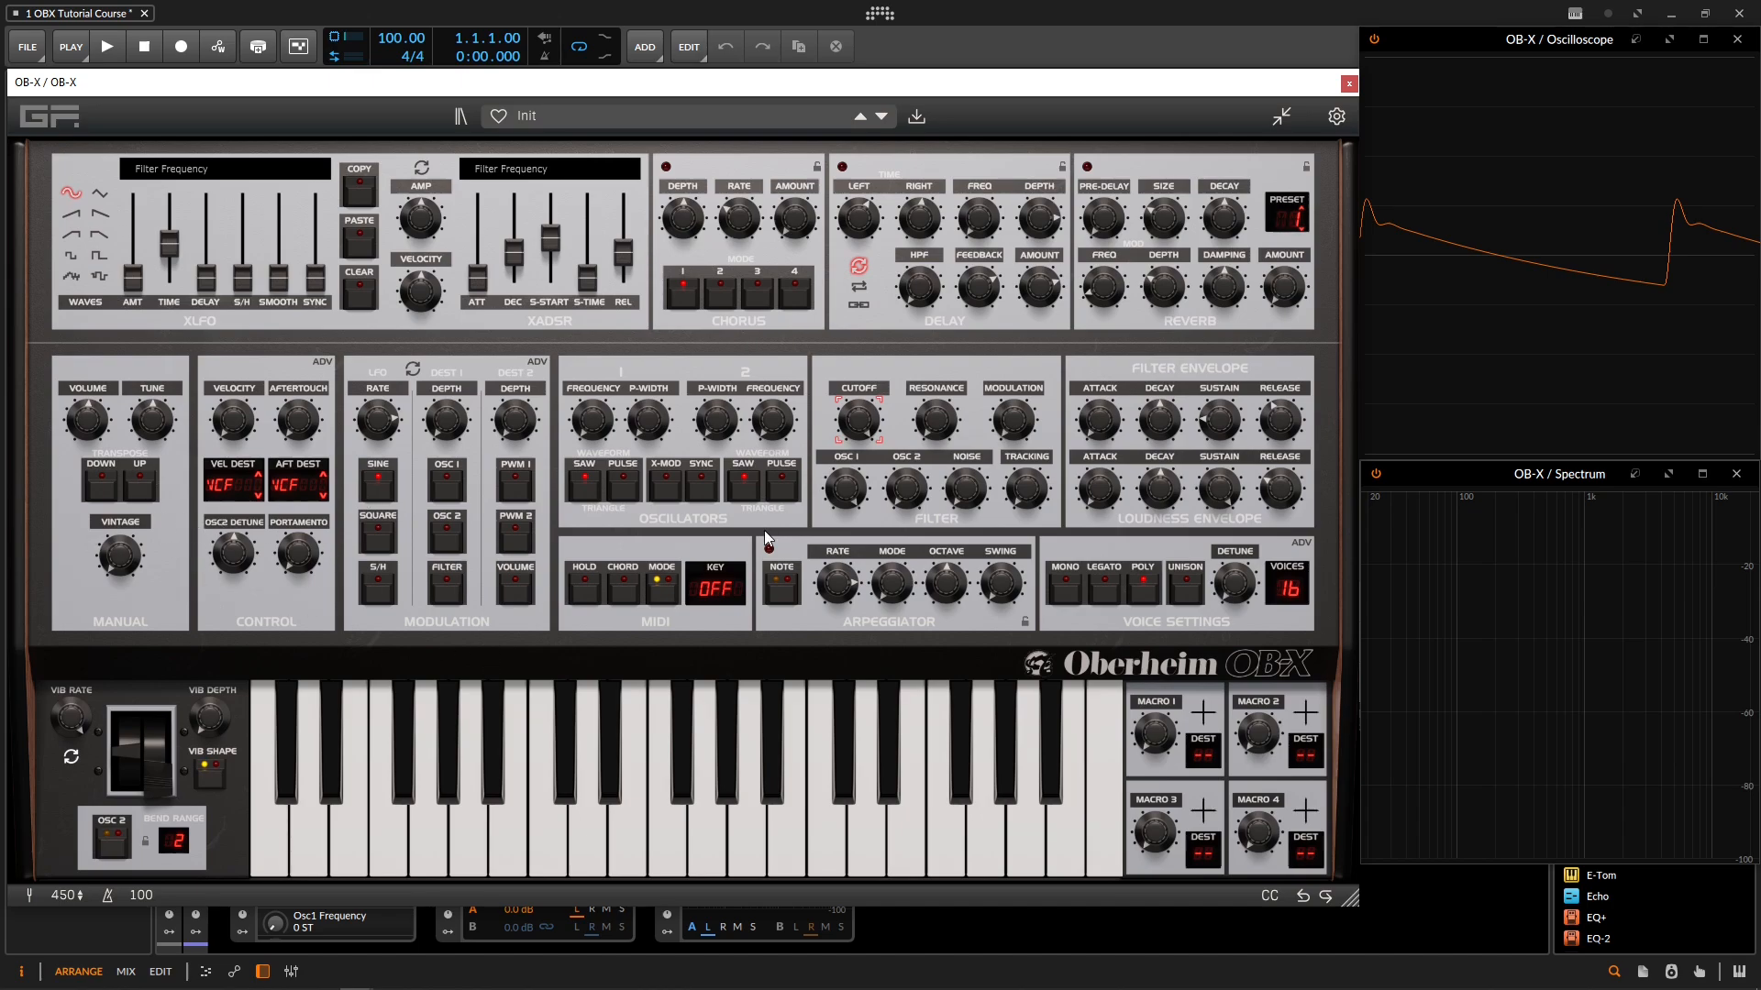
Step: In the filter section, set the Filter Envelope Amount to about 76.2% and adjust the Resonance
click(905, 489)
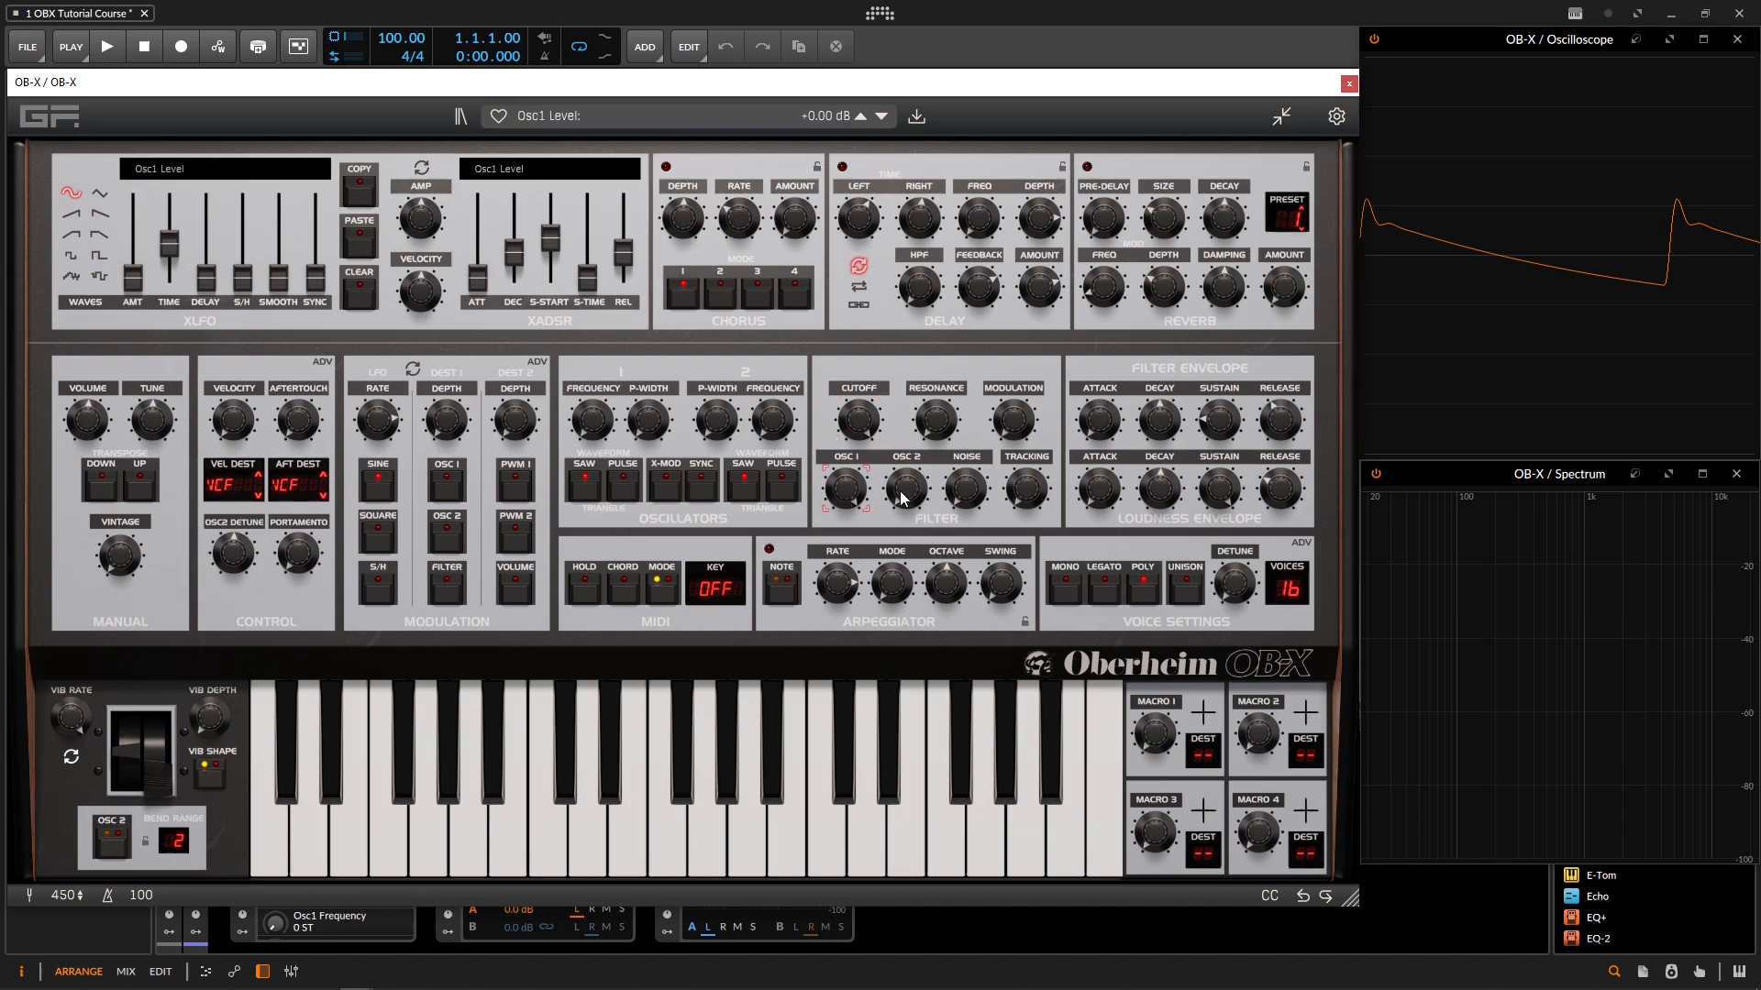
drag(1018, 420, 1014, 323)
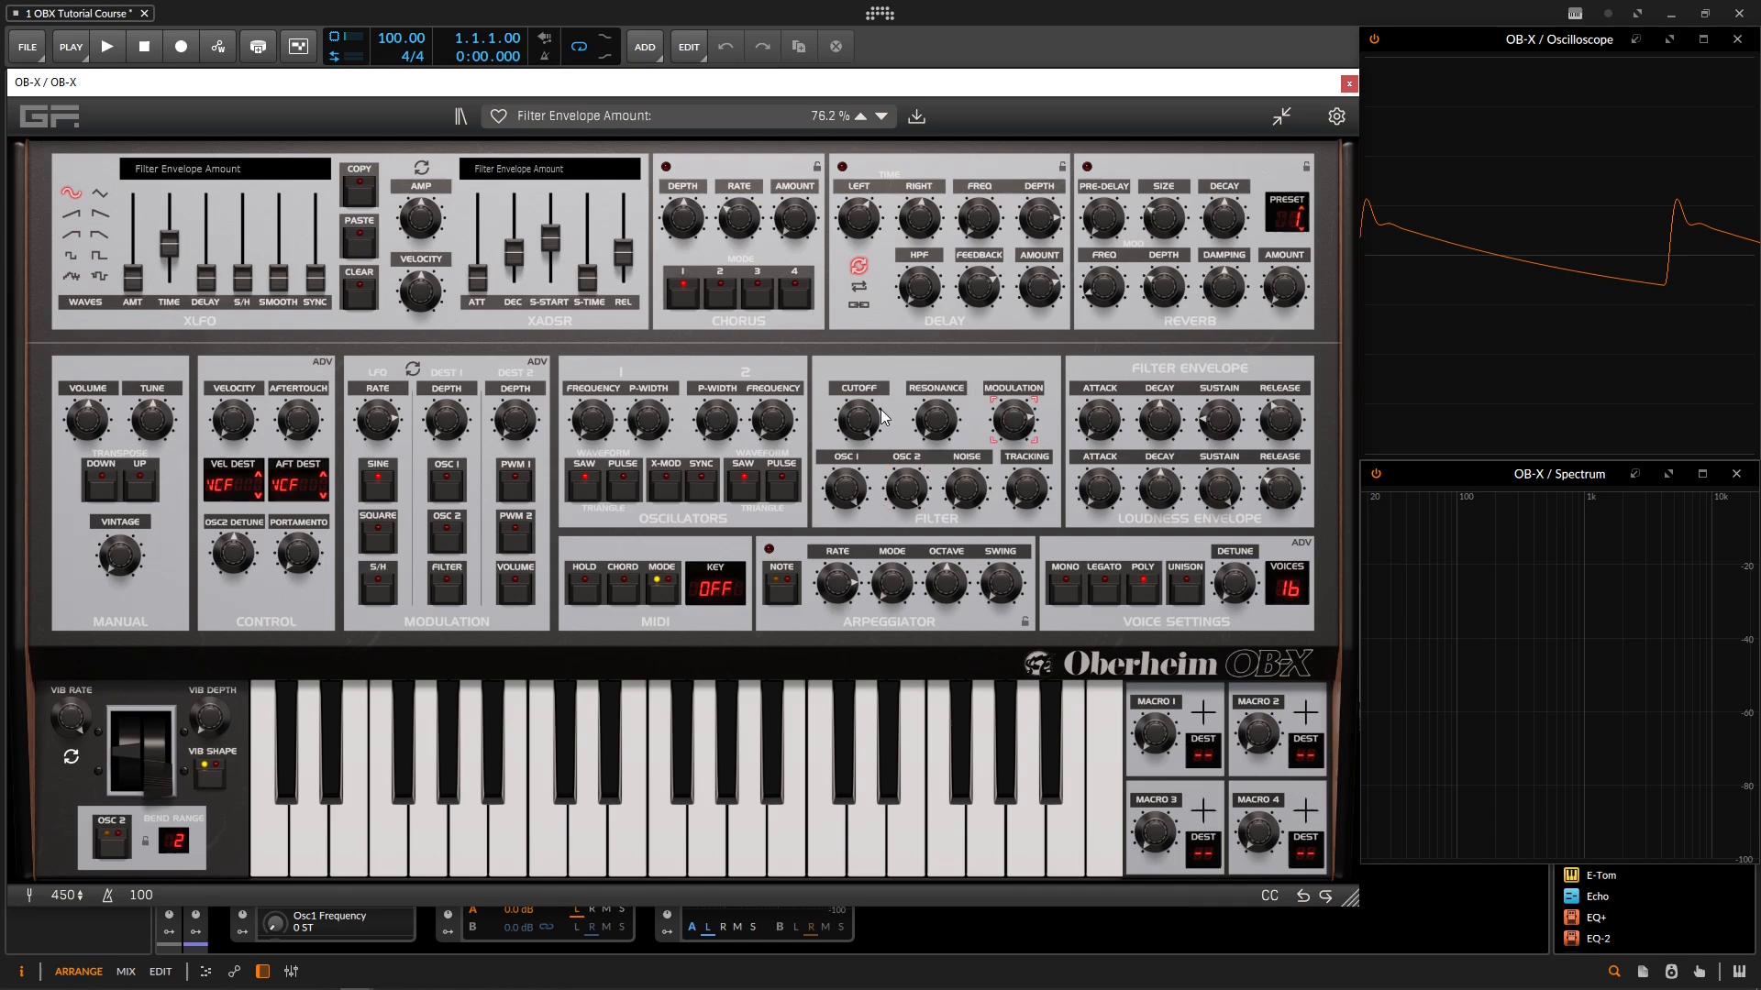
click(930, 419)
drag(928, 424, 930, 359)
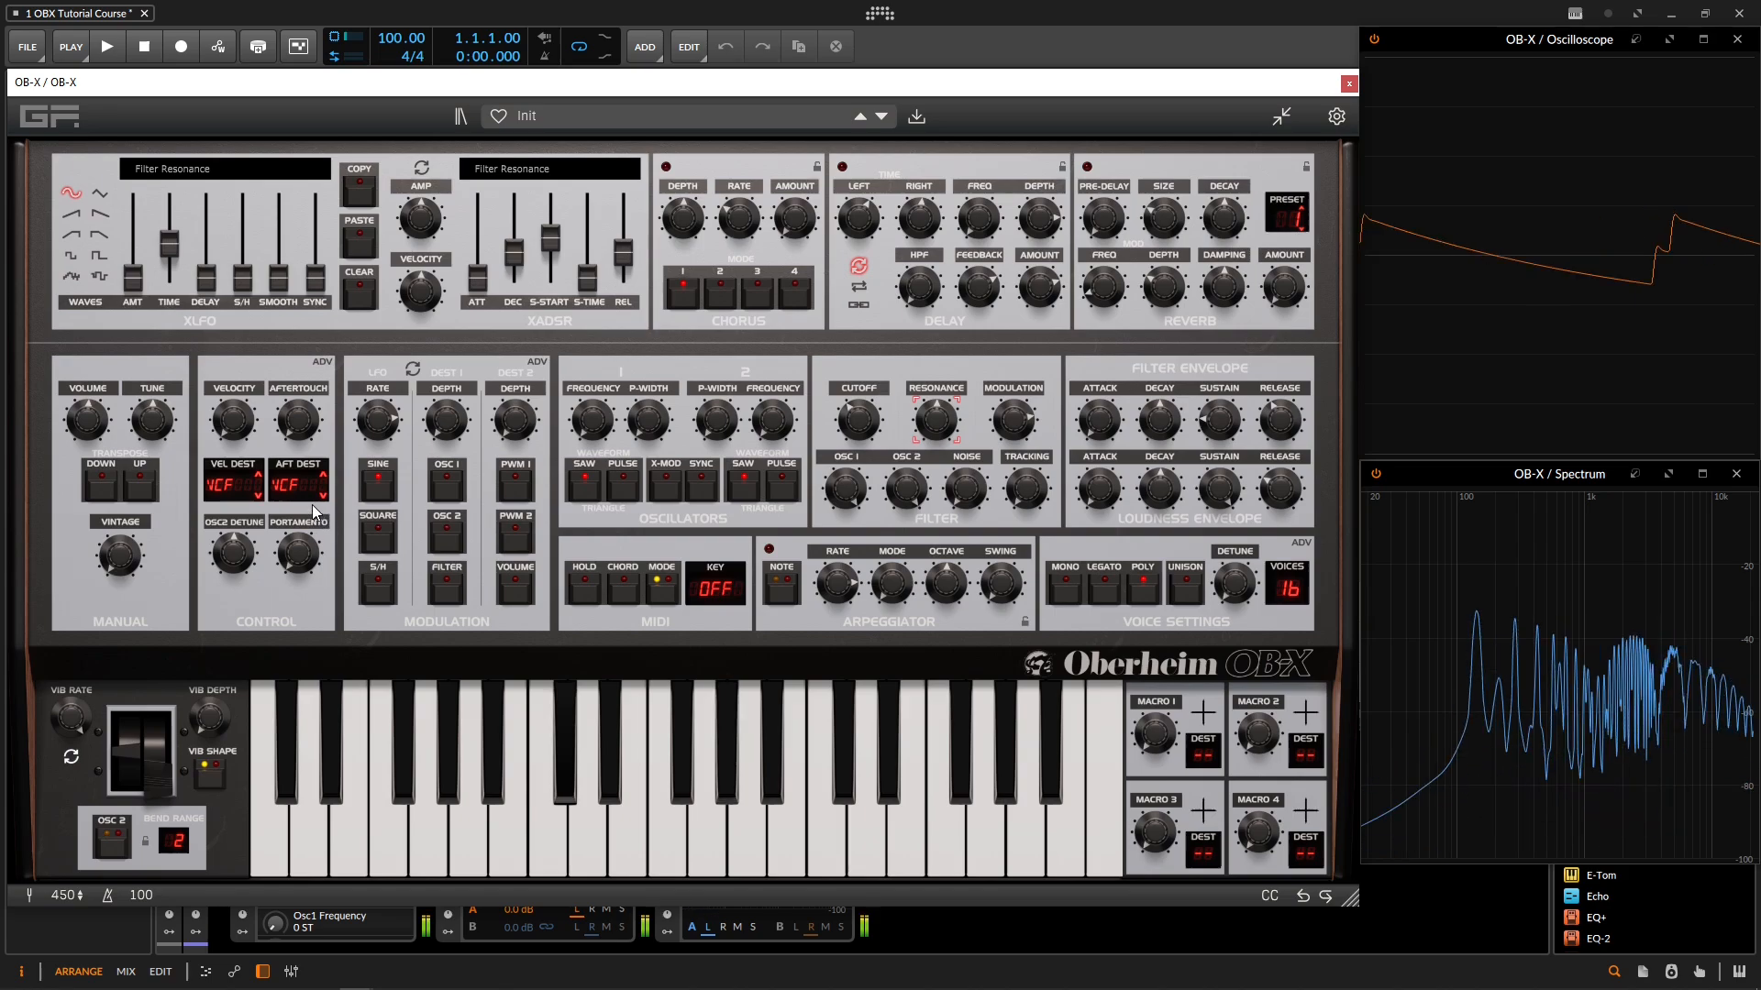
Step: Sweep the Vintage amount up, down and up again
drag(130, 561, 149, 168)
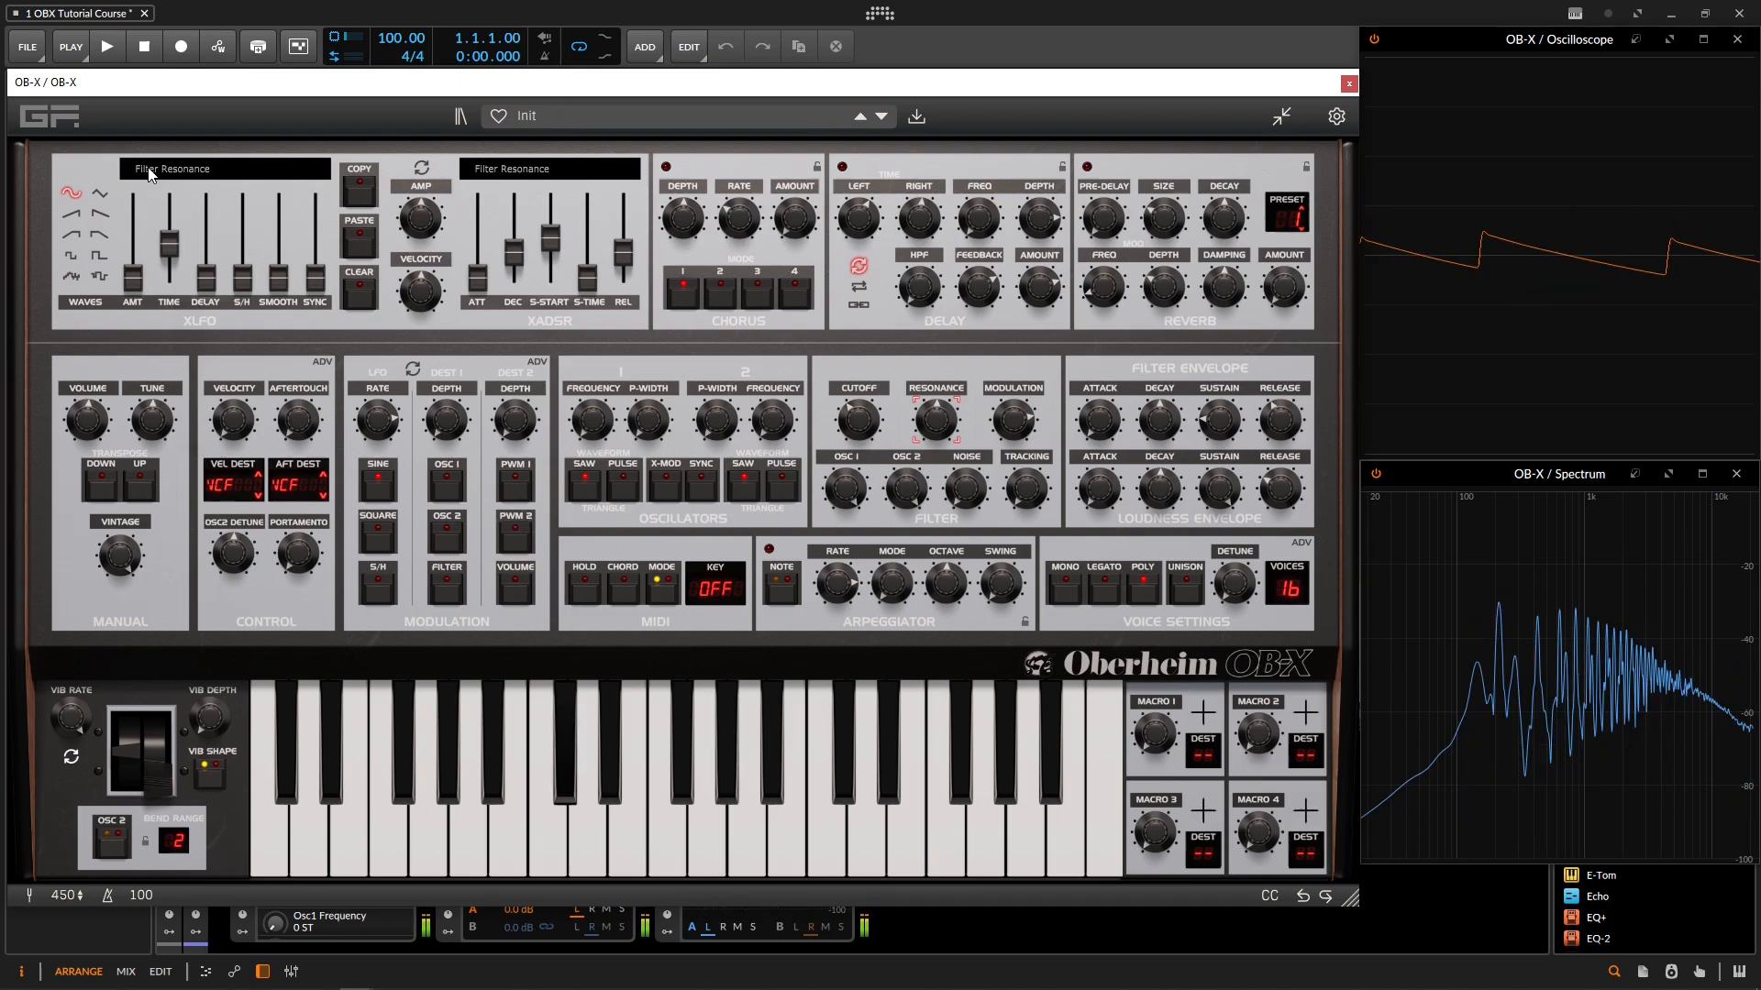
drag(110, 517, 161, 774)
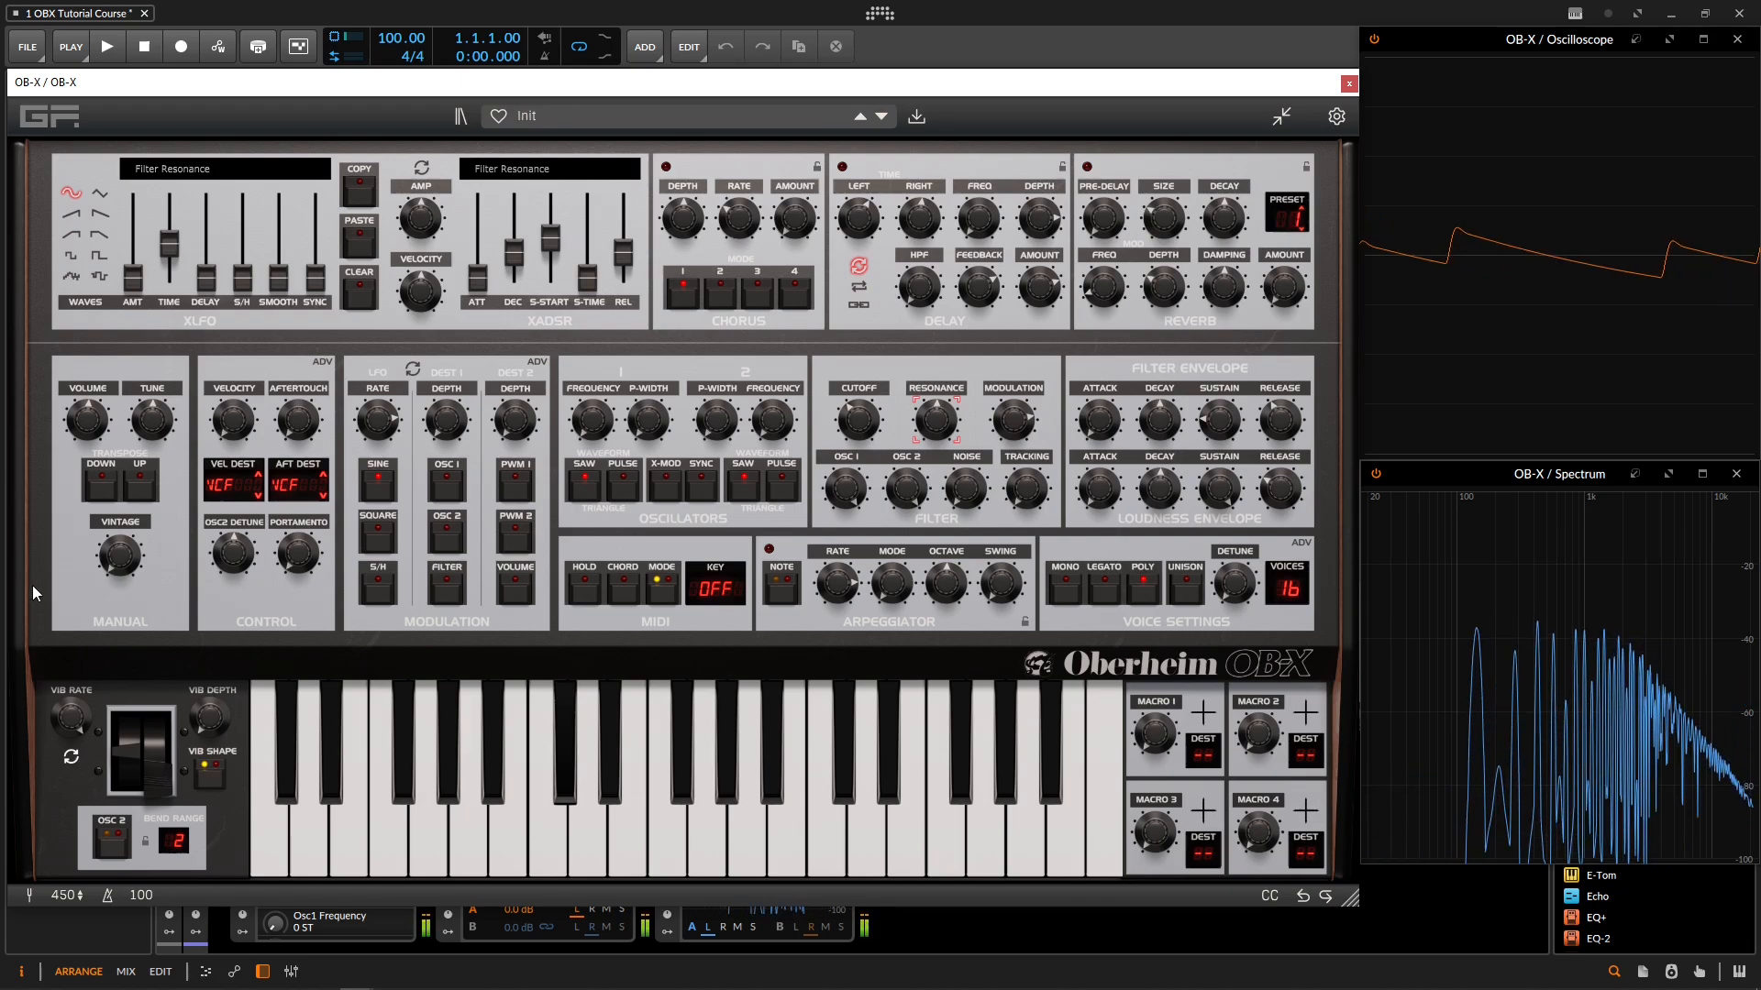
drag(124, 570, 104, 253)
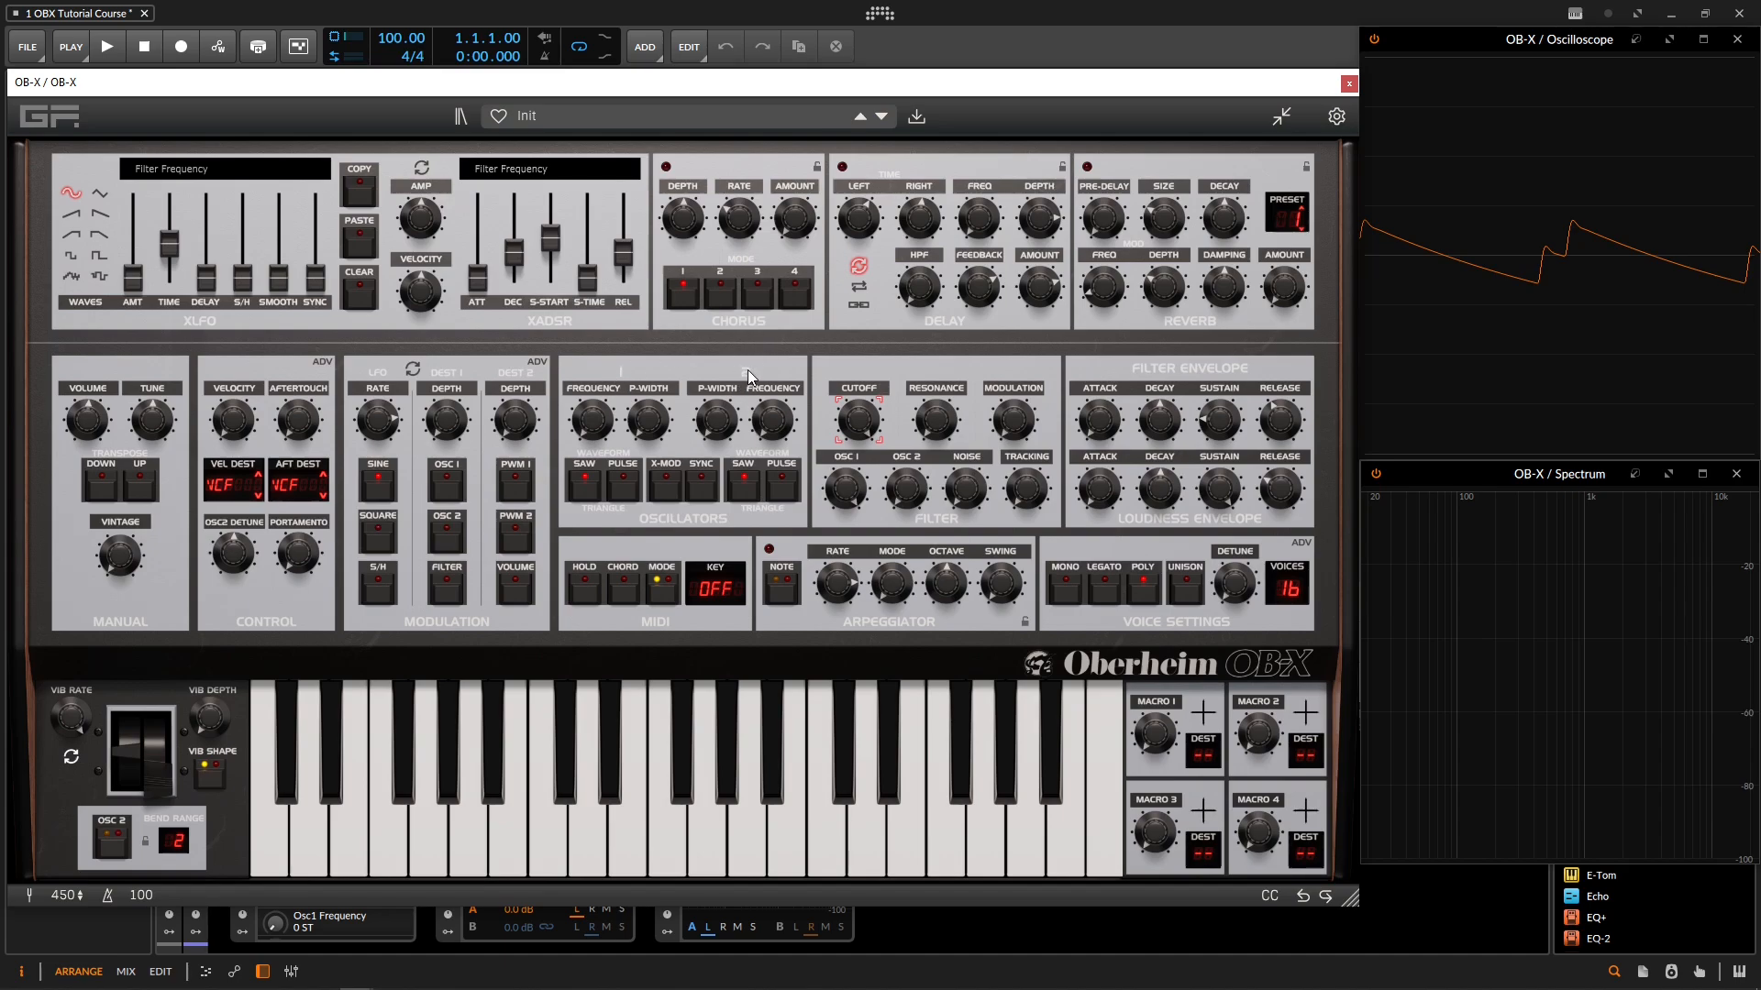
Step: Adjust oscillator 1's frequency and toggle its saw and pulse waveforms to reach the combined Saw+Pulse setting
click(597, 435)
mouse_move(598, 443)
mouse_down()
mouse_move(645, 61)
mouse_move(613, 463)
mouse_up()
click(588, 497)
click(632, 488)
click(597, 497)
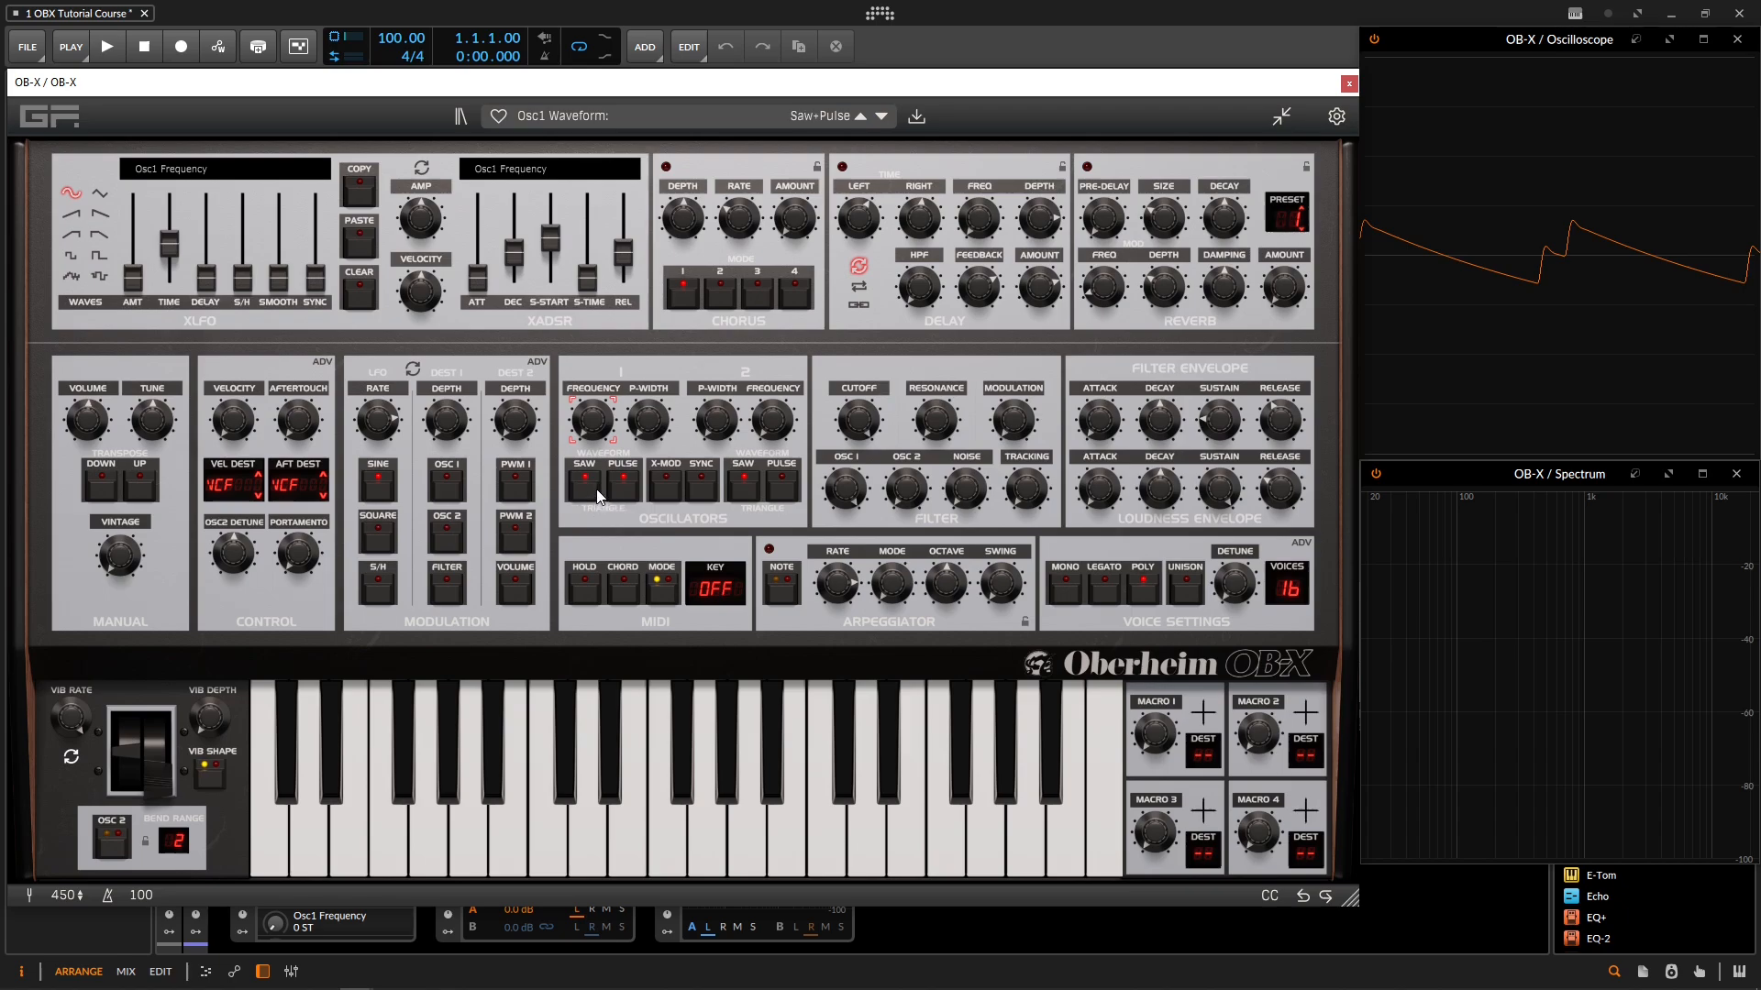
Step: Switch oscillator 1 to pulse alone and sweep its pulse width, including about 69.76%
click(592, 498)
click(620, 493)
click(627, 486)
drag(658, 427, 657, 369)
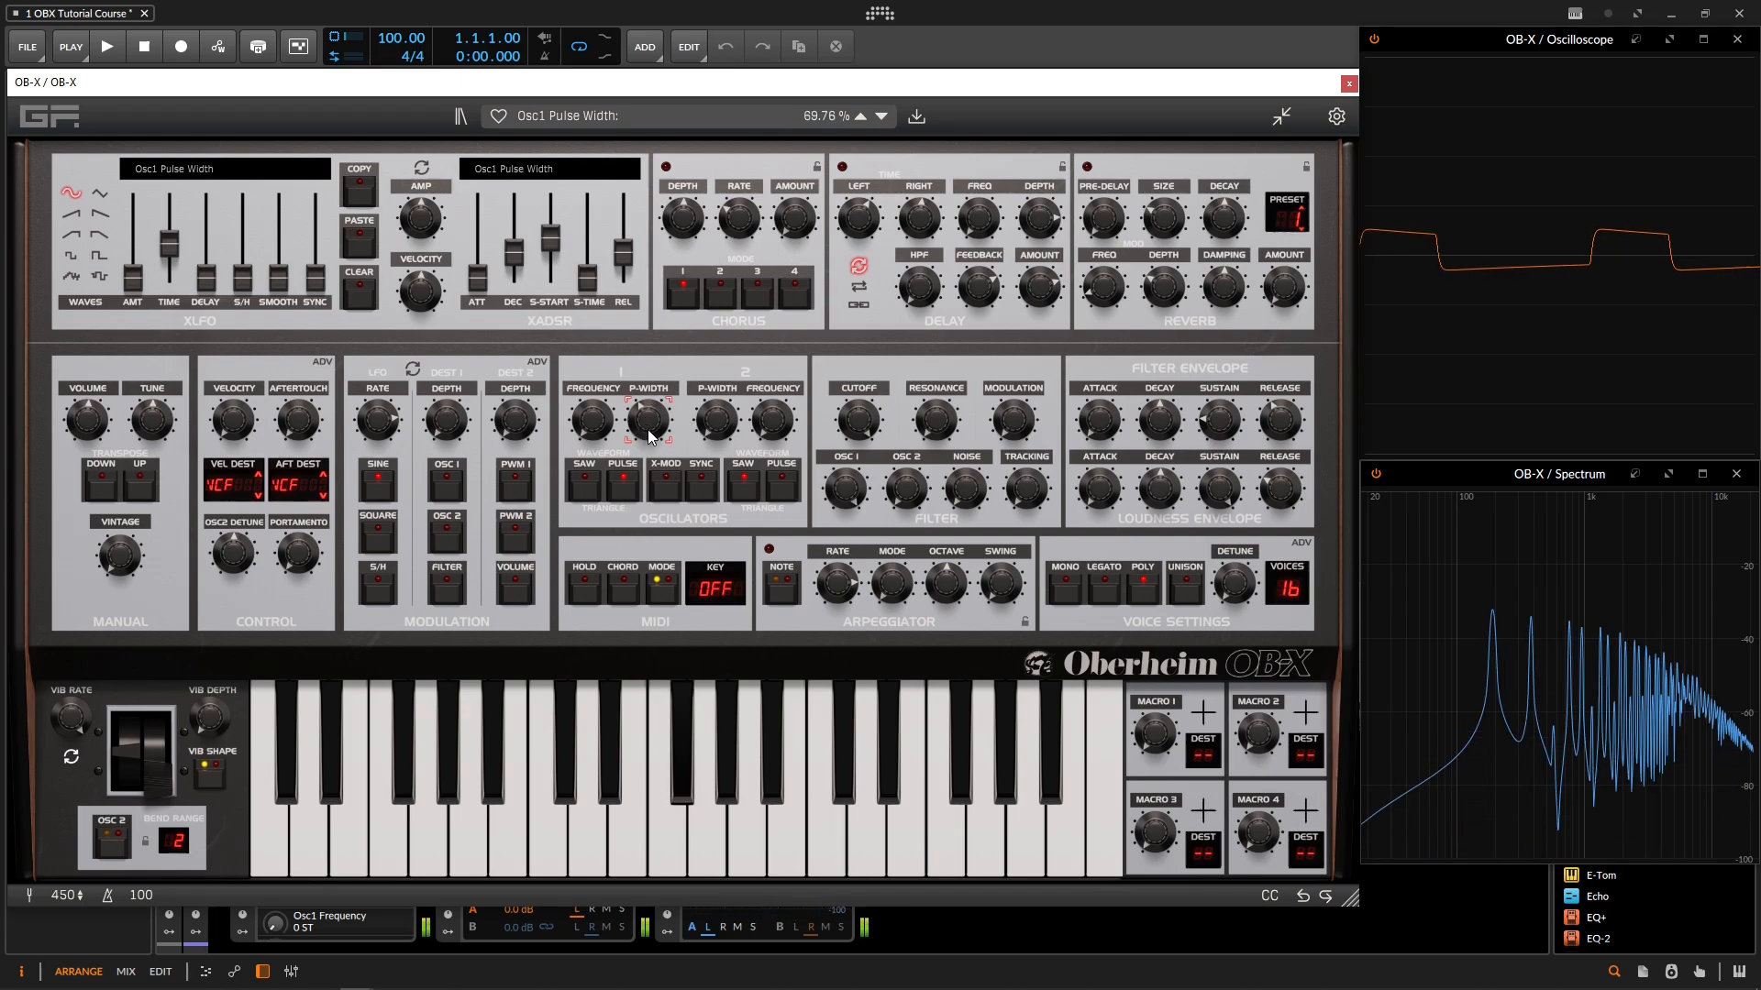
drag(648, 429, 722, 499)
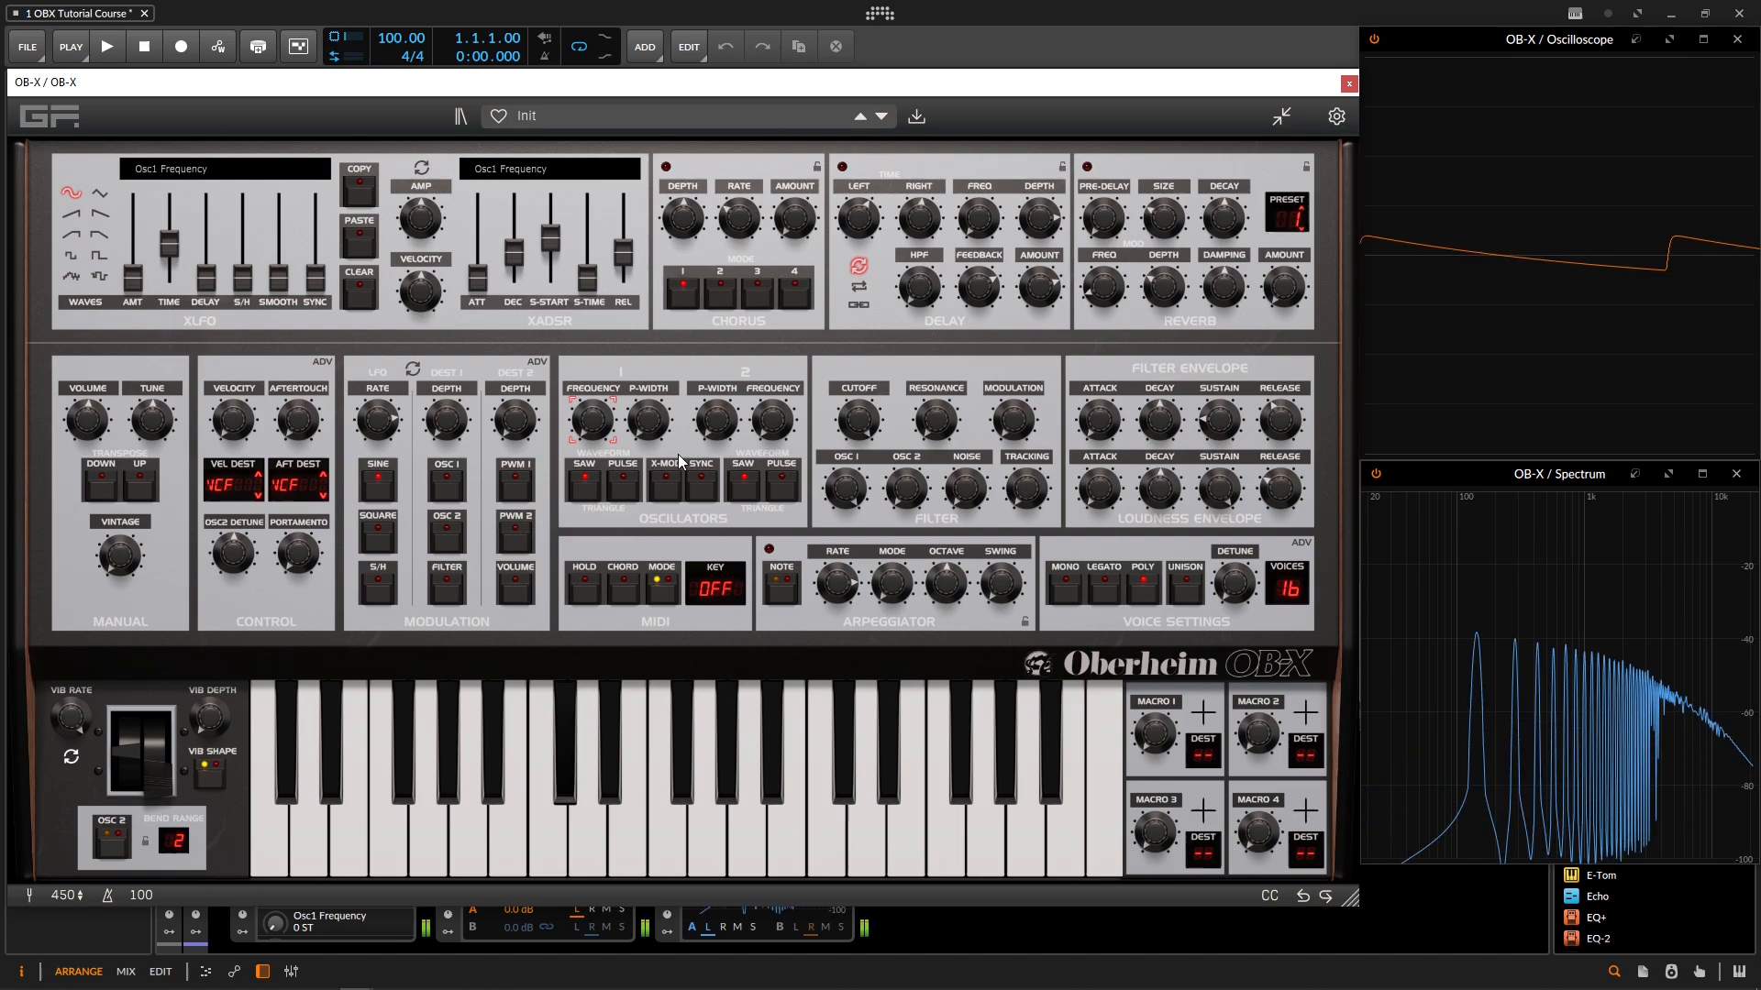
Step: Switch oscillator 1 between triangle and pulse, ending on triangle, while varying its frequency
drag(593, 419, 630, 458)
click(592, 484)
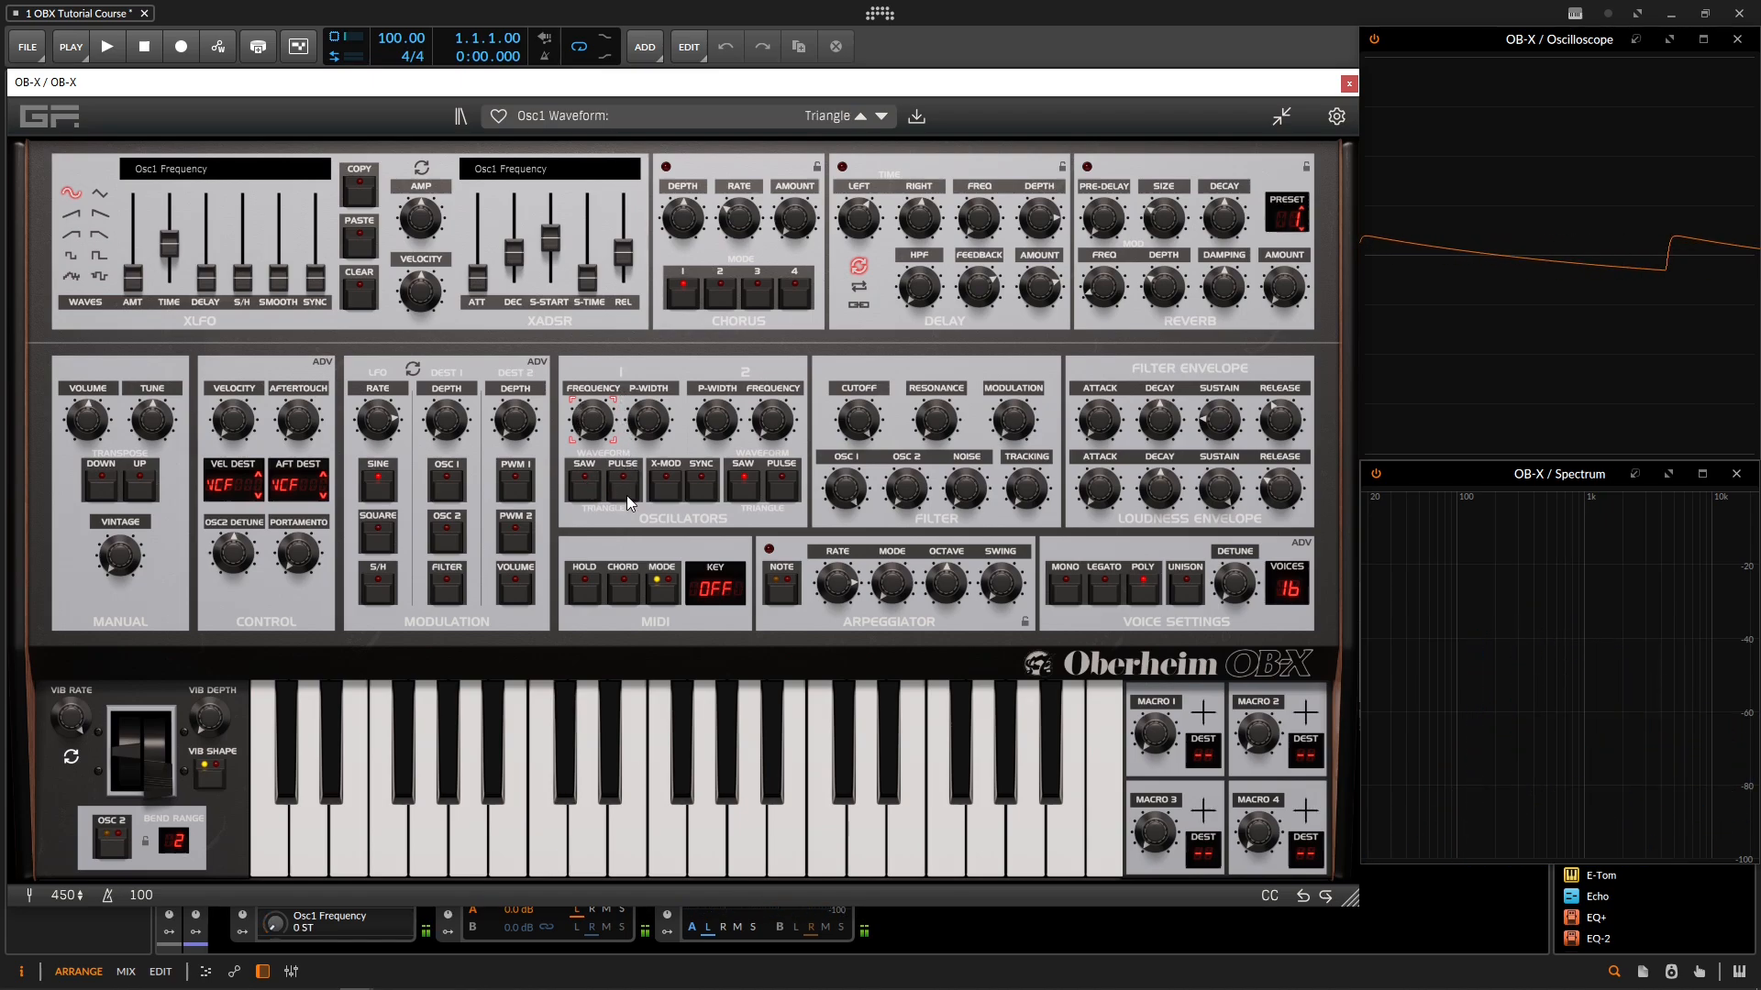
click(633, 492)
drag(593, 419, 649, 472)
click(624, 493)
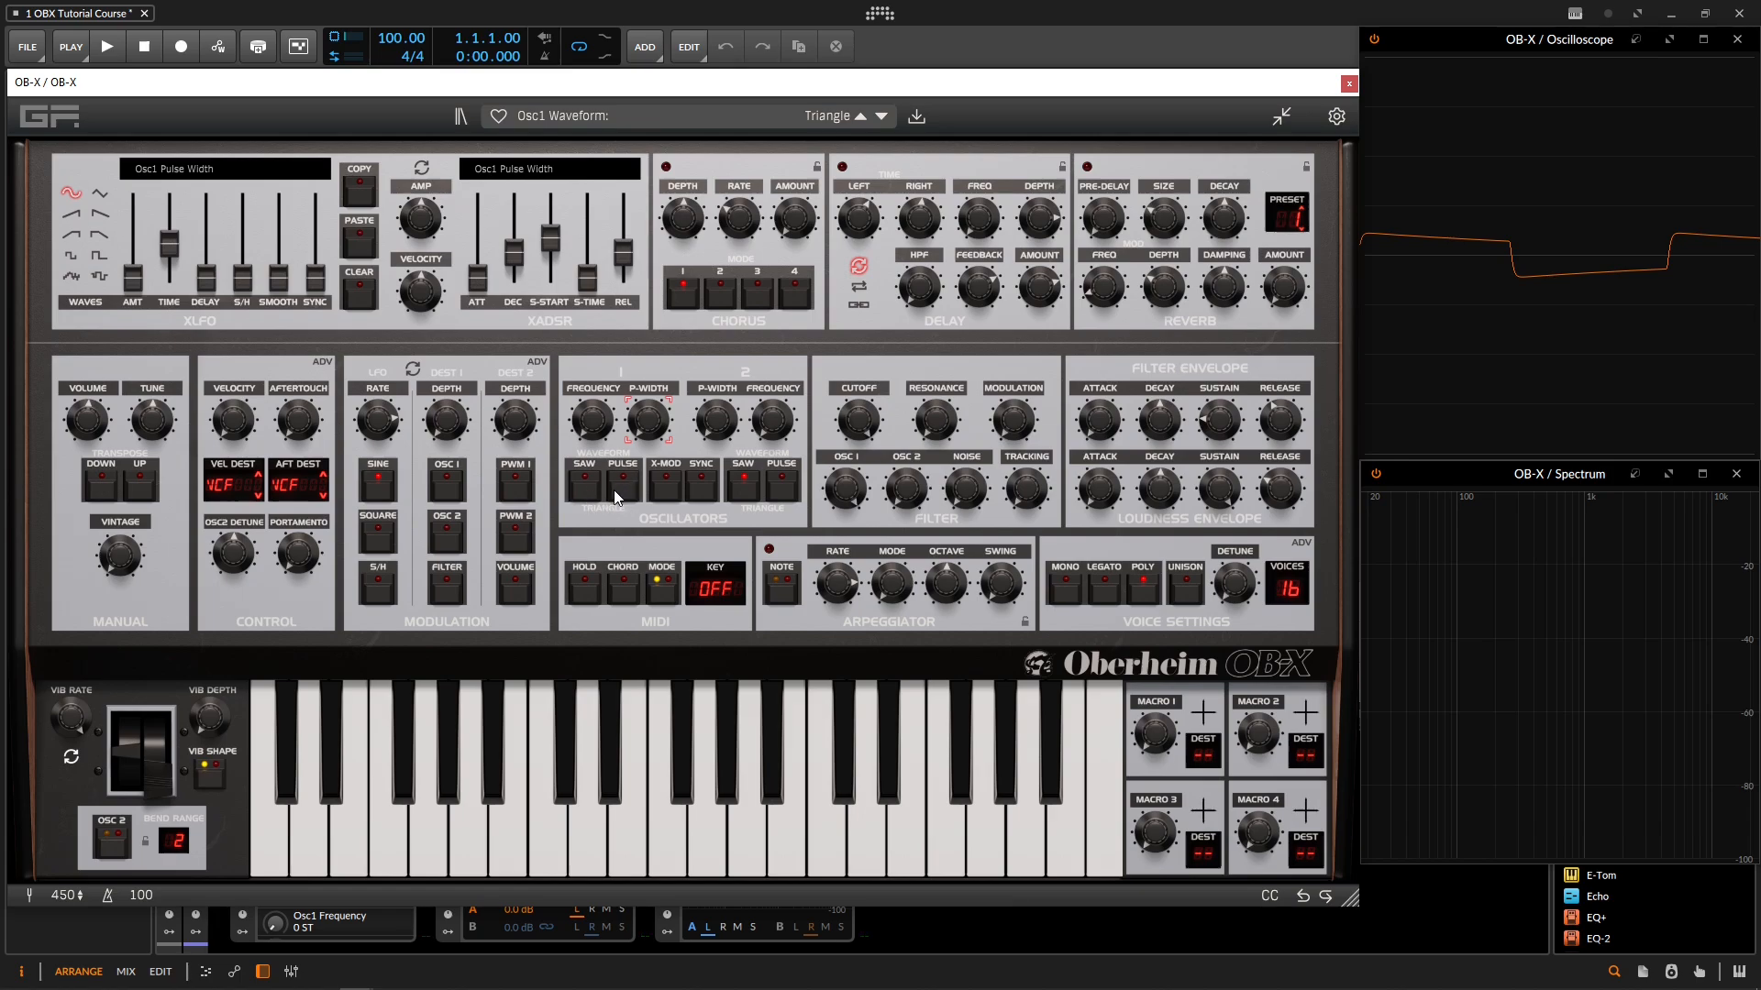
mouse_move(591, 420)
mouse_down()
mouse_move(580, 314)
mouse_move(592, 451)
mouse_up()
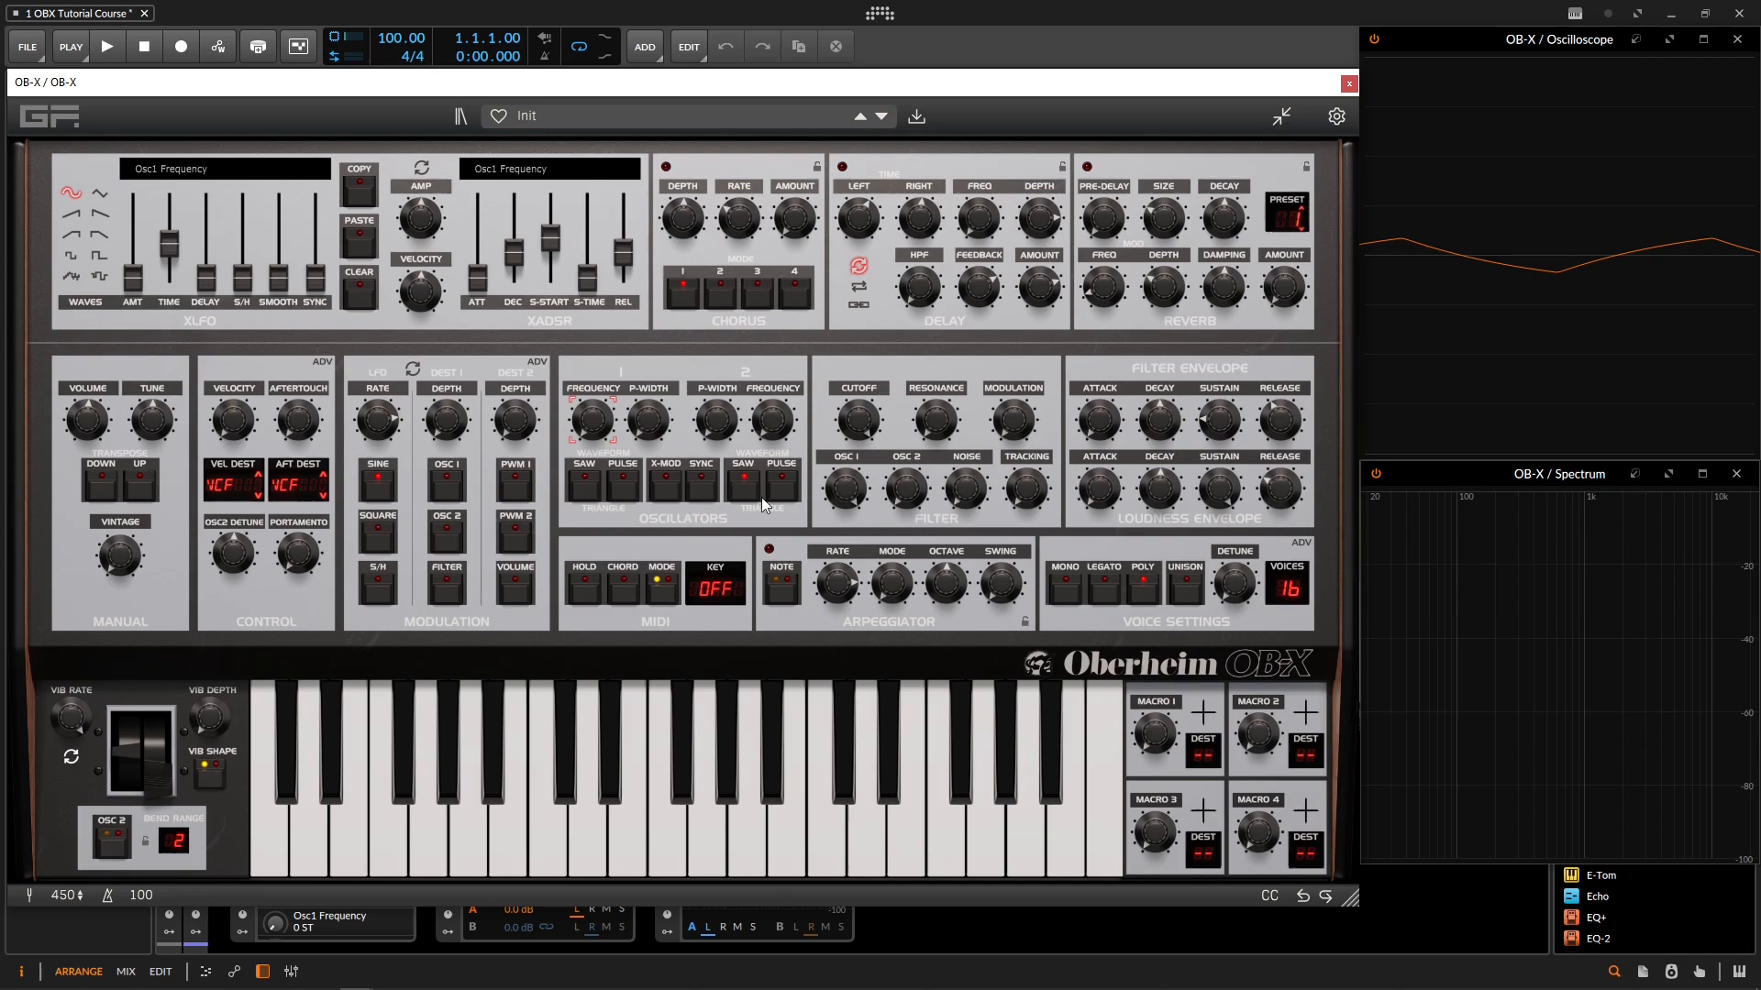
Step: Turn down oscillator 1 in the filter mixer and vary the noise level between about -0.58 dB and -19.76 dB
click(845, 494)
click(967, 495)
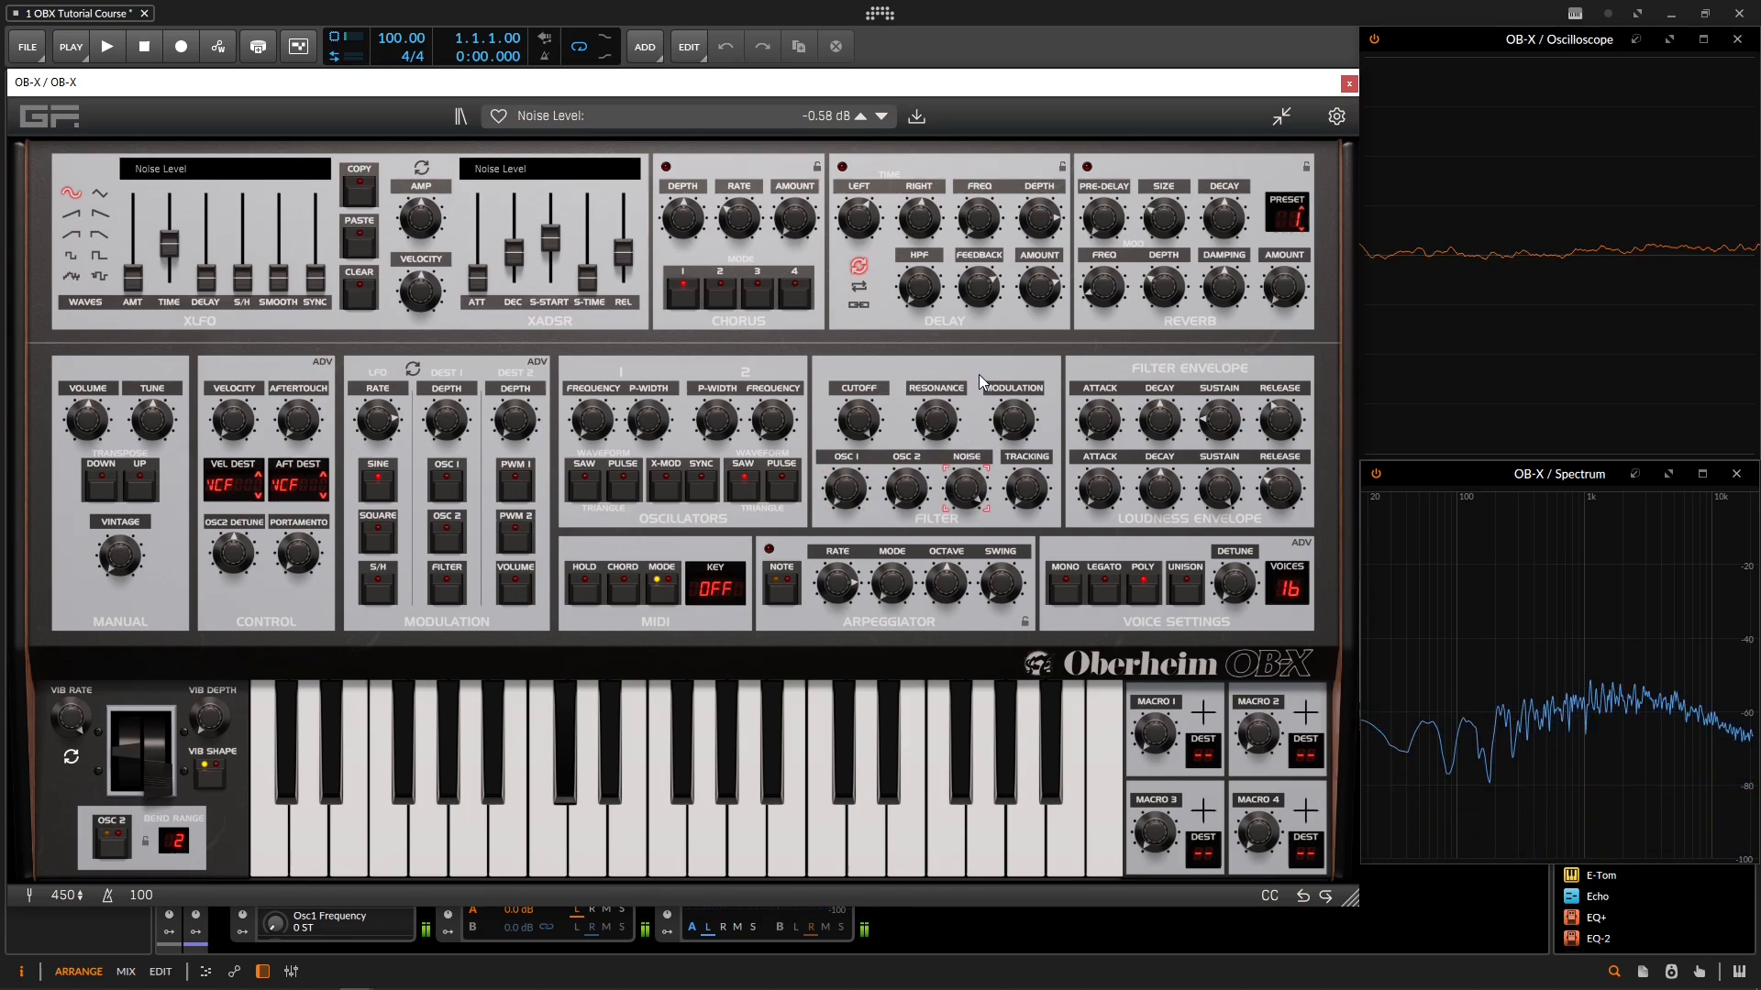
scroll(983, 486, down, 5)
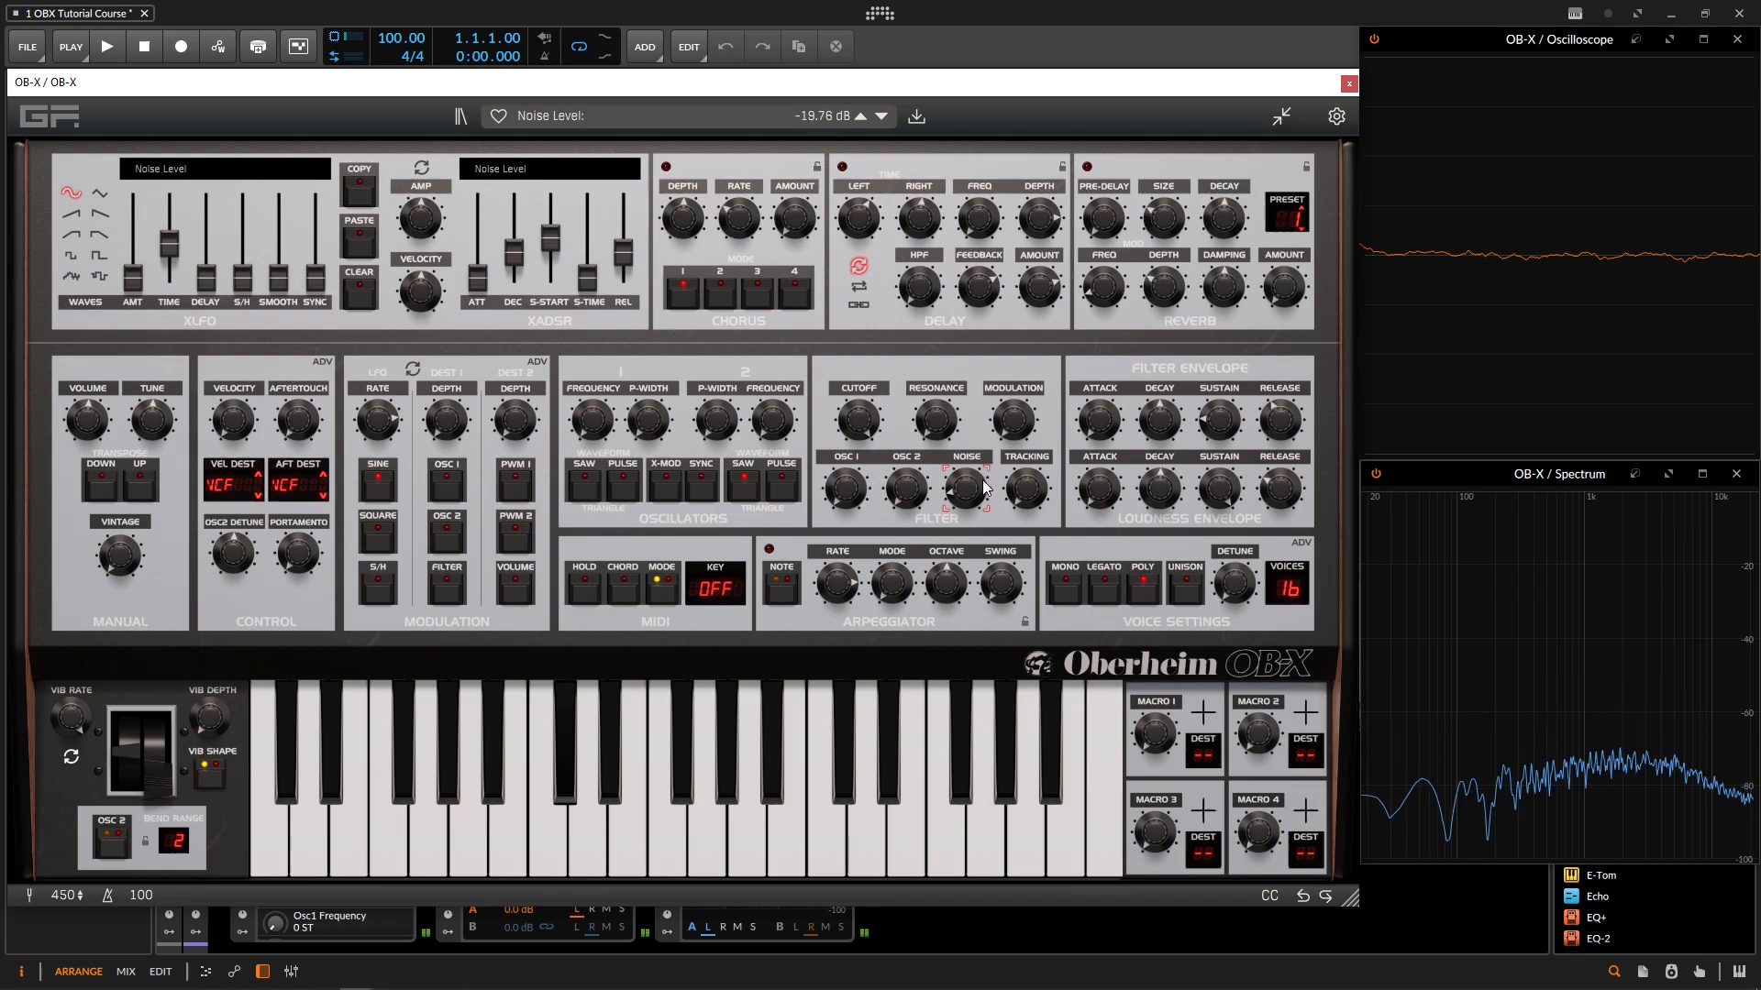
drag(983, 480, 971, 433)
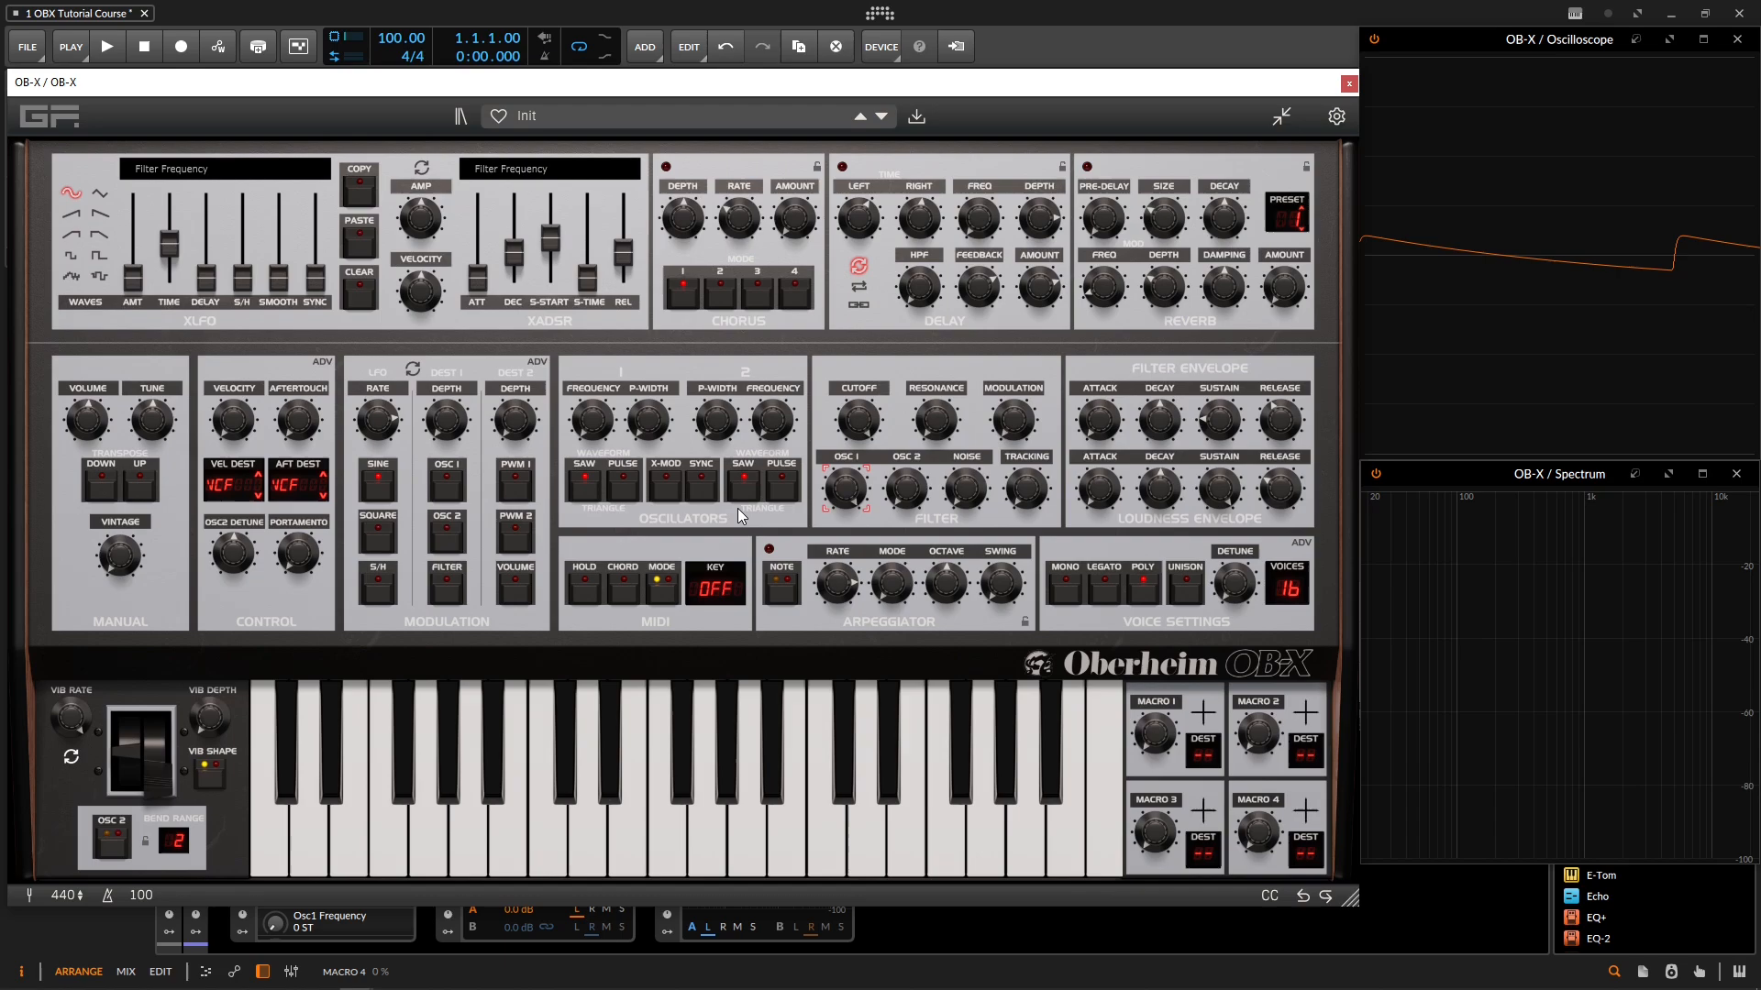
Step: With the Master Tune at -12 ST, switch oscillator 2 to pulse and enable X-Mod
click(156, 411)
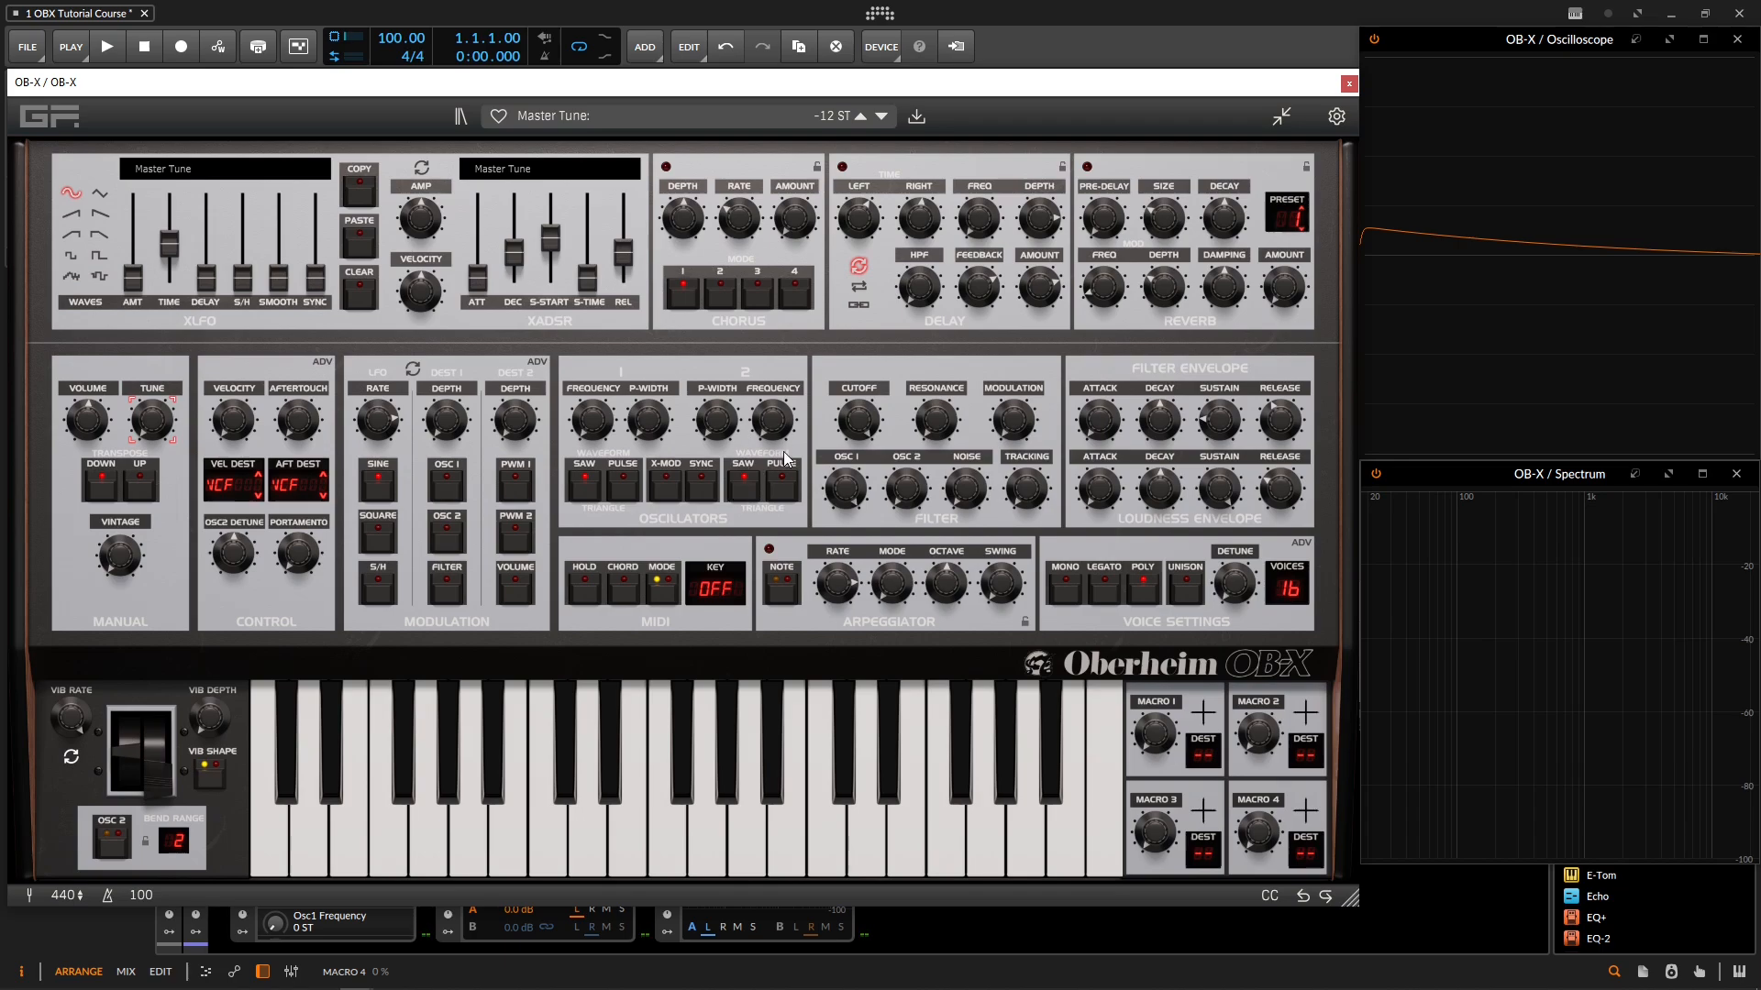
click(751, 490)
click(669, 495)
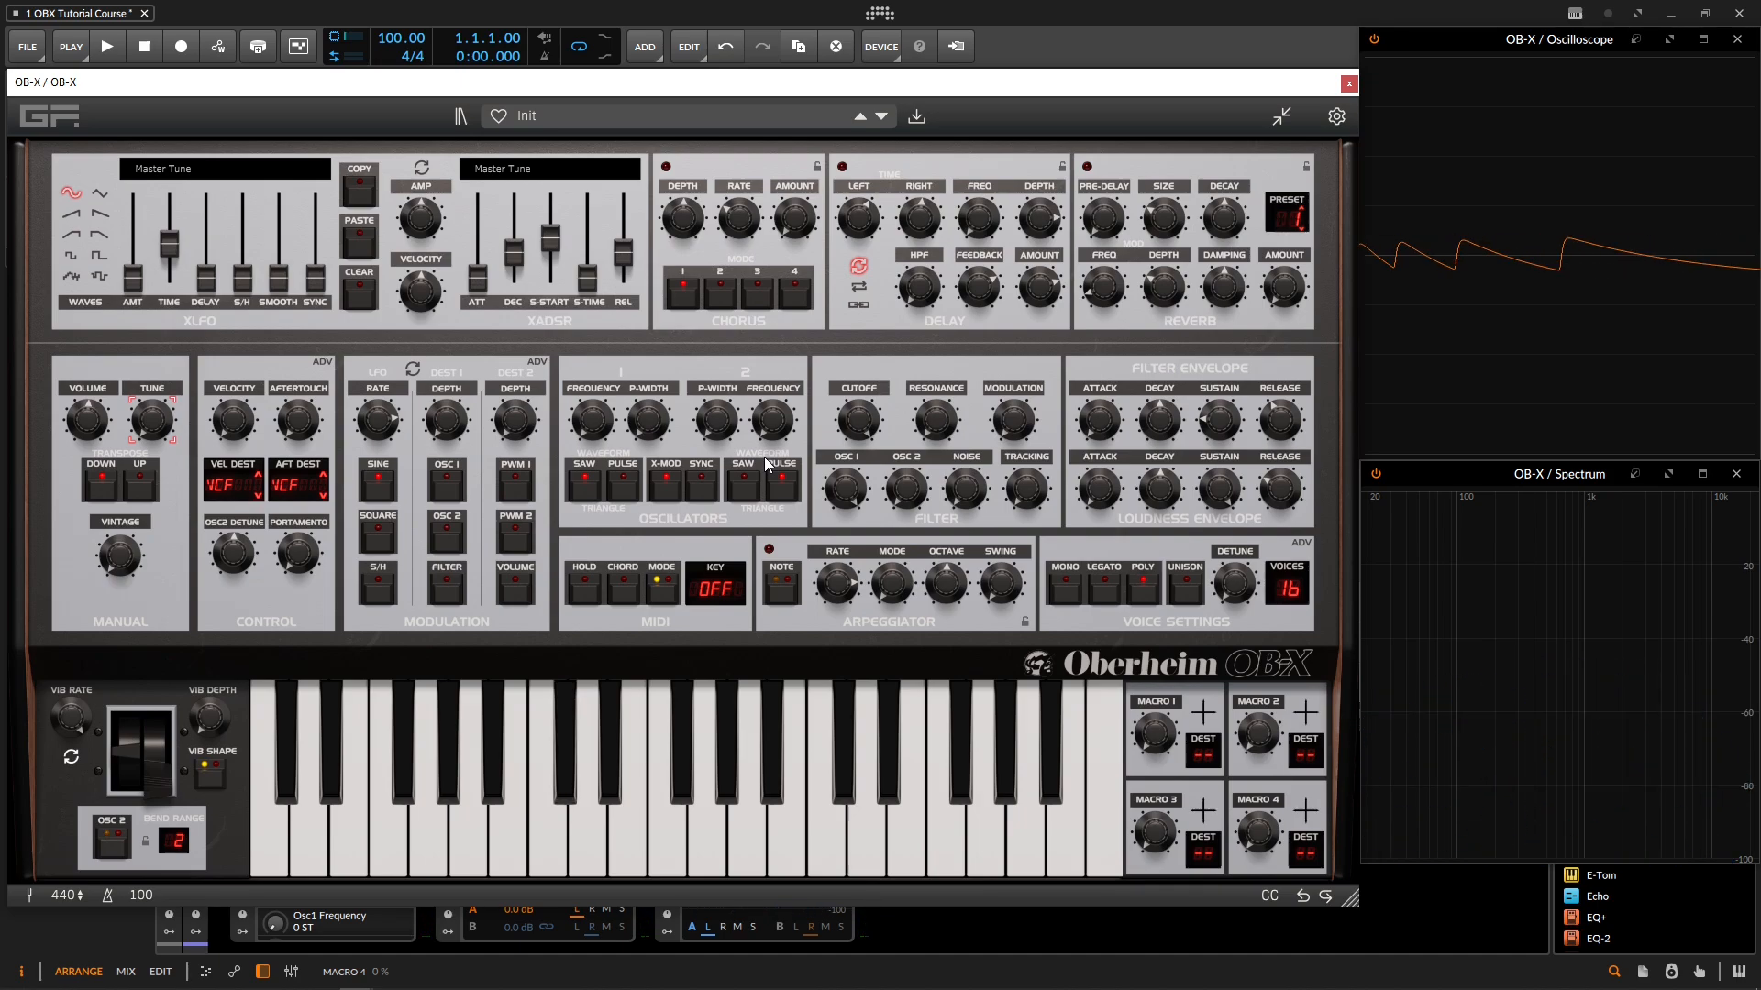
Step: Blend the cross-modulated sound in the mixer, raising oscillator 1 from -INF to about -9.86 dB and adjusting the oscillator 2 and noise levels
click(908, 490)
click(851, 494)
drag(844, 521, 851, 483)
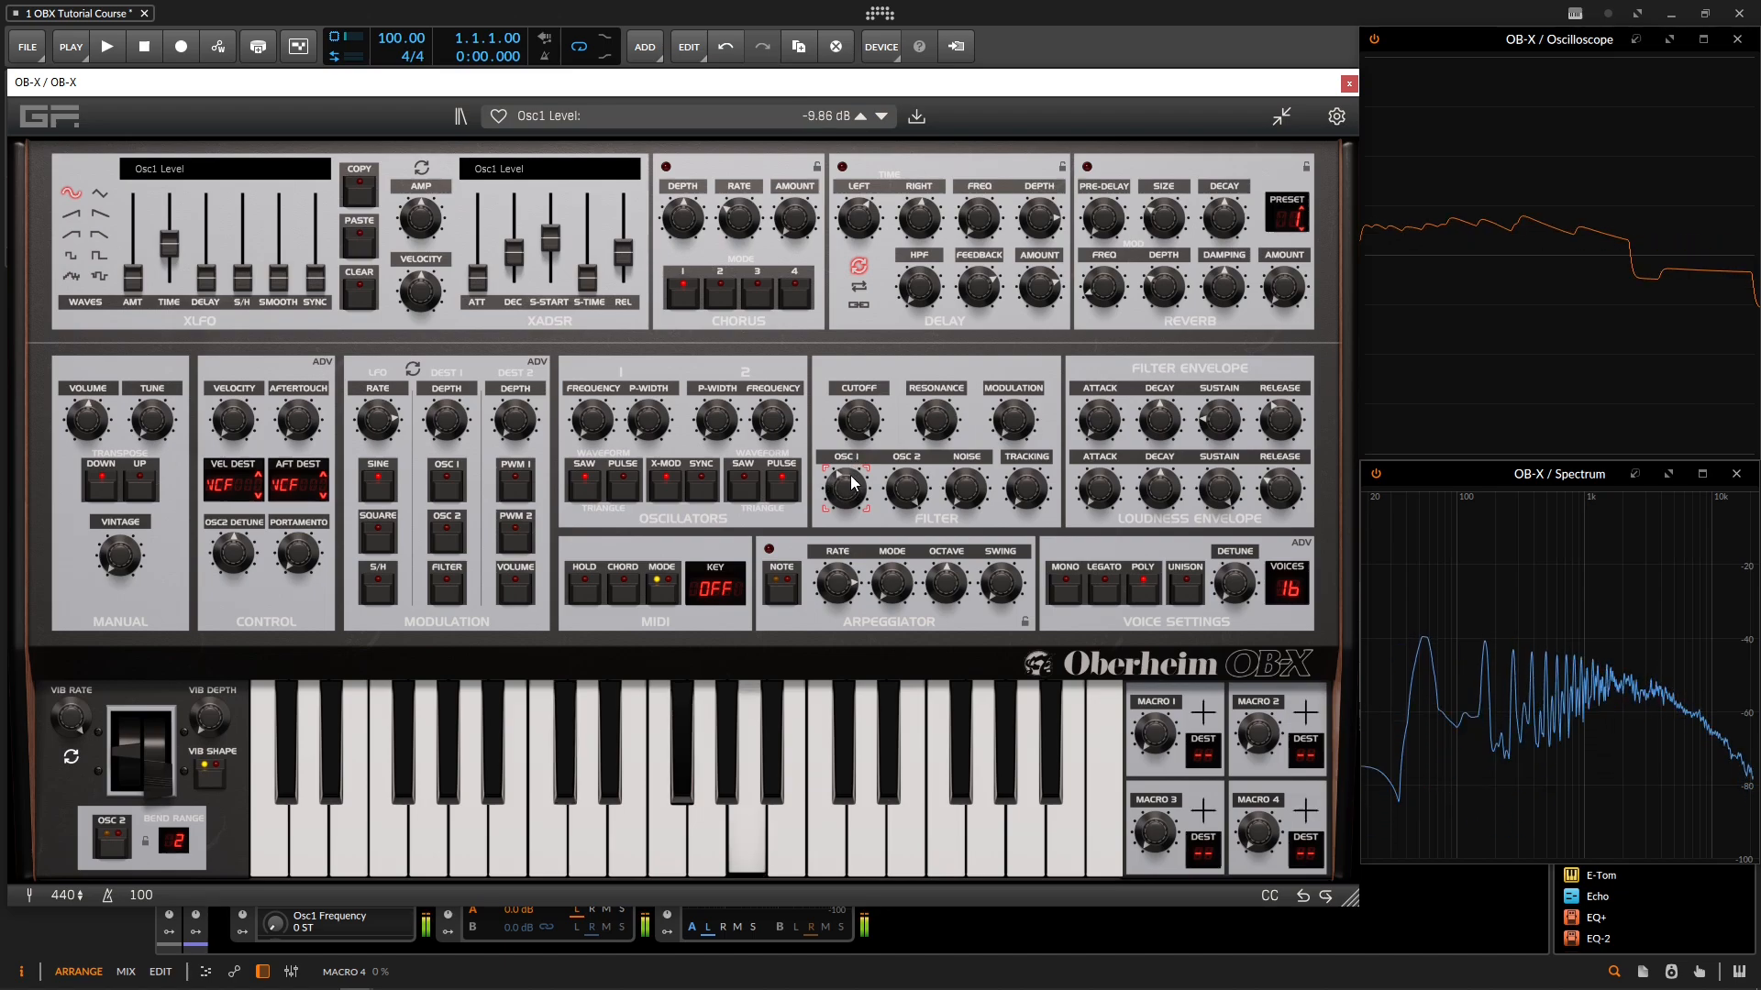
click(961, 486)
drag(961, 477, 962, 493)
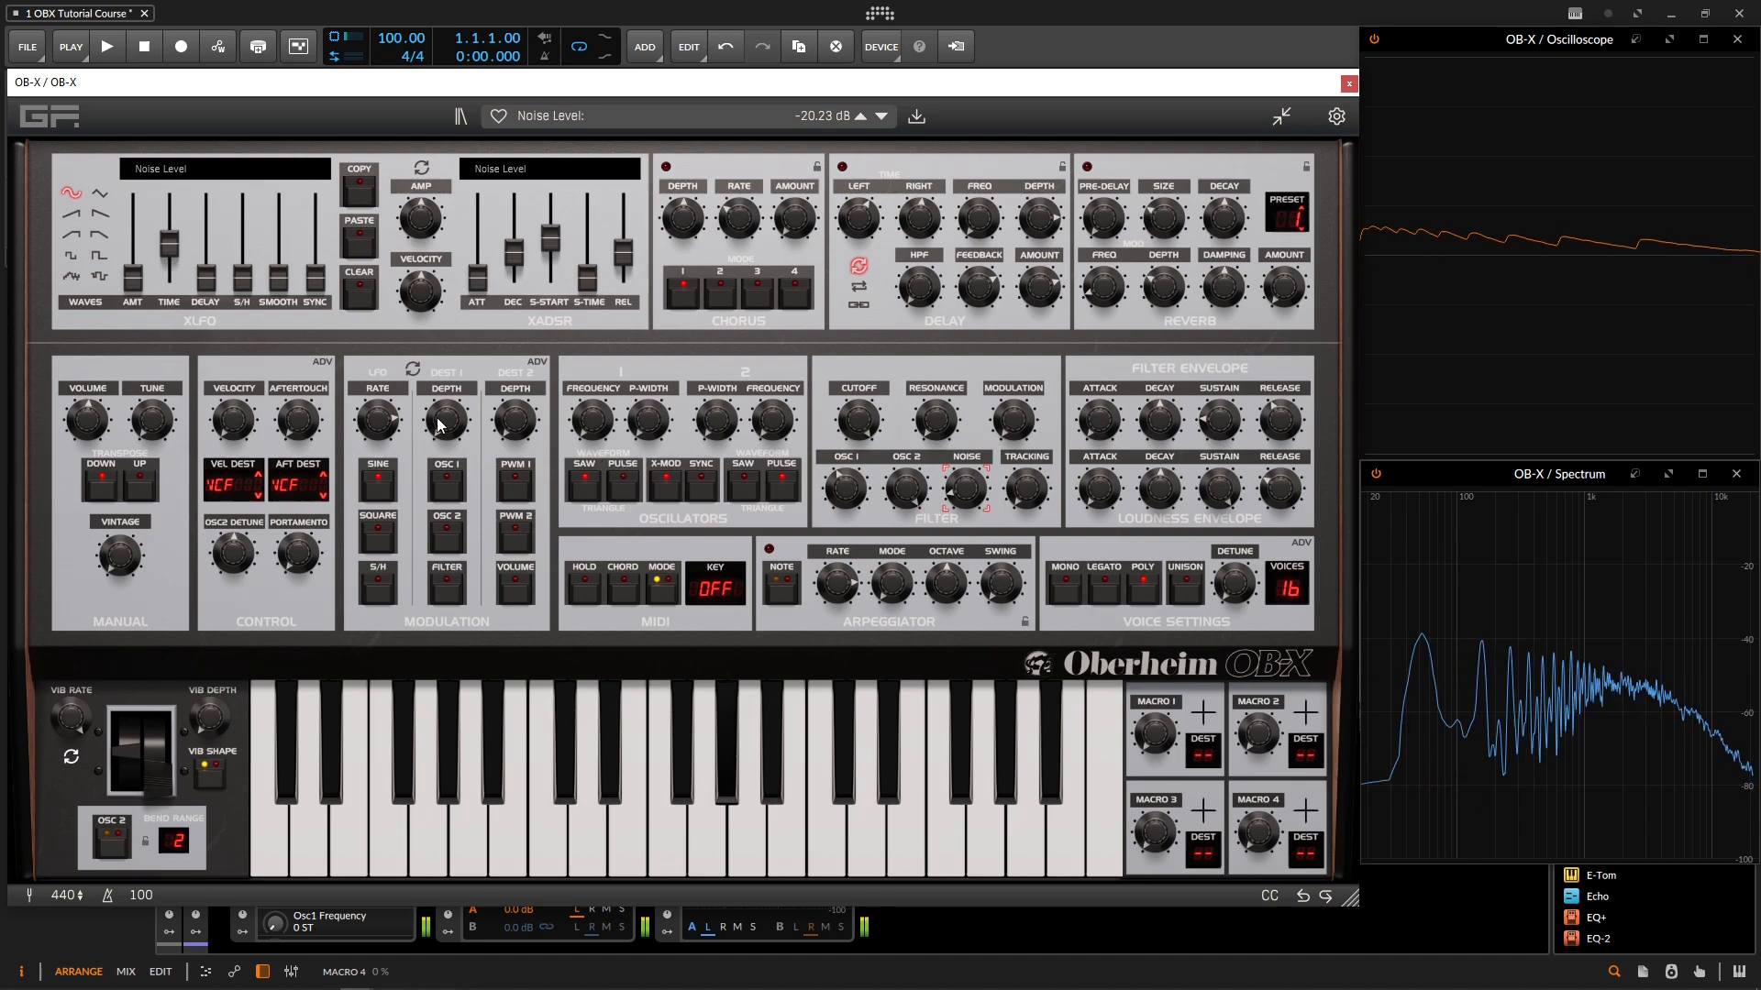
Step: Reset the Master Tune and rebalance the mixer with noise at -INF and oscillator 1 brought in over oscillator 2
click(147, 438)
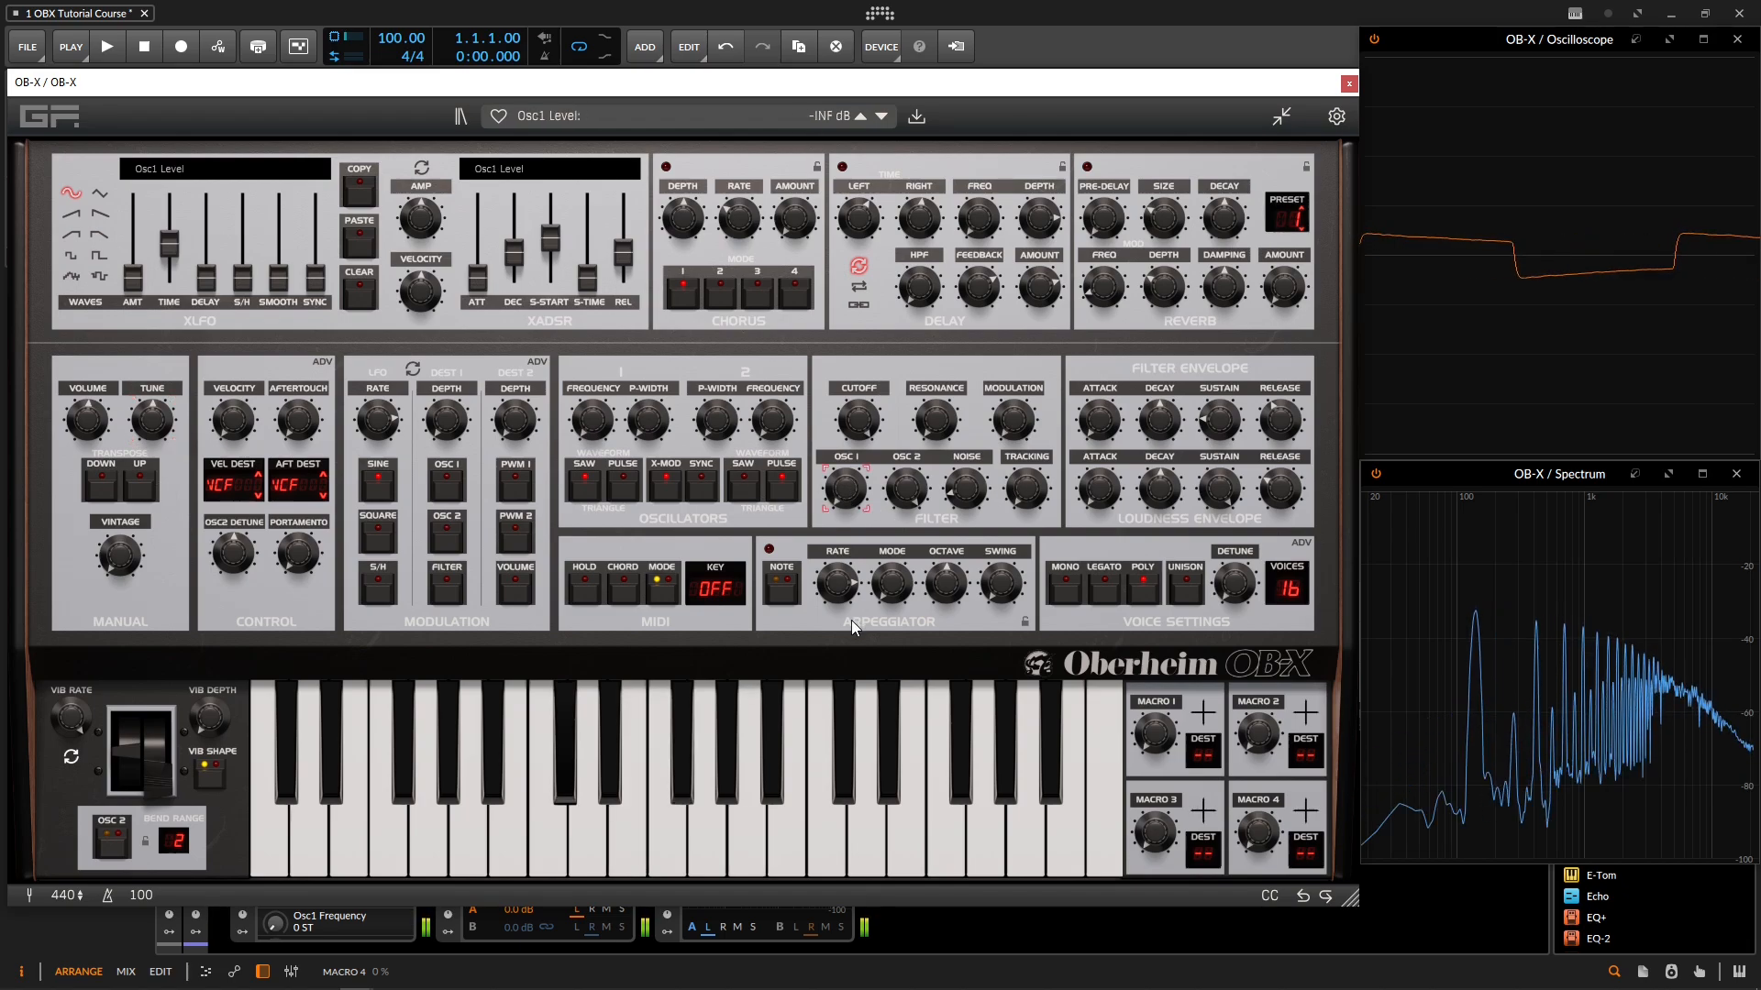
click(847, 487)
drag(973, 491, 971, 513)
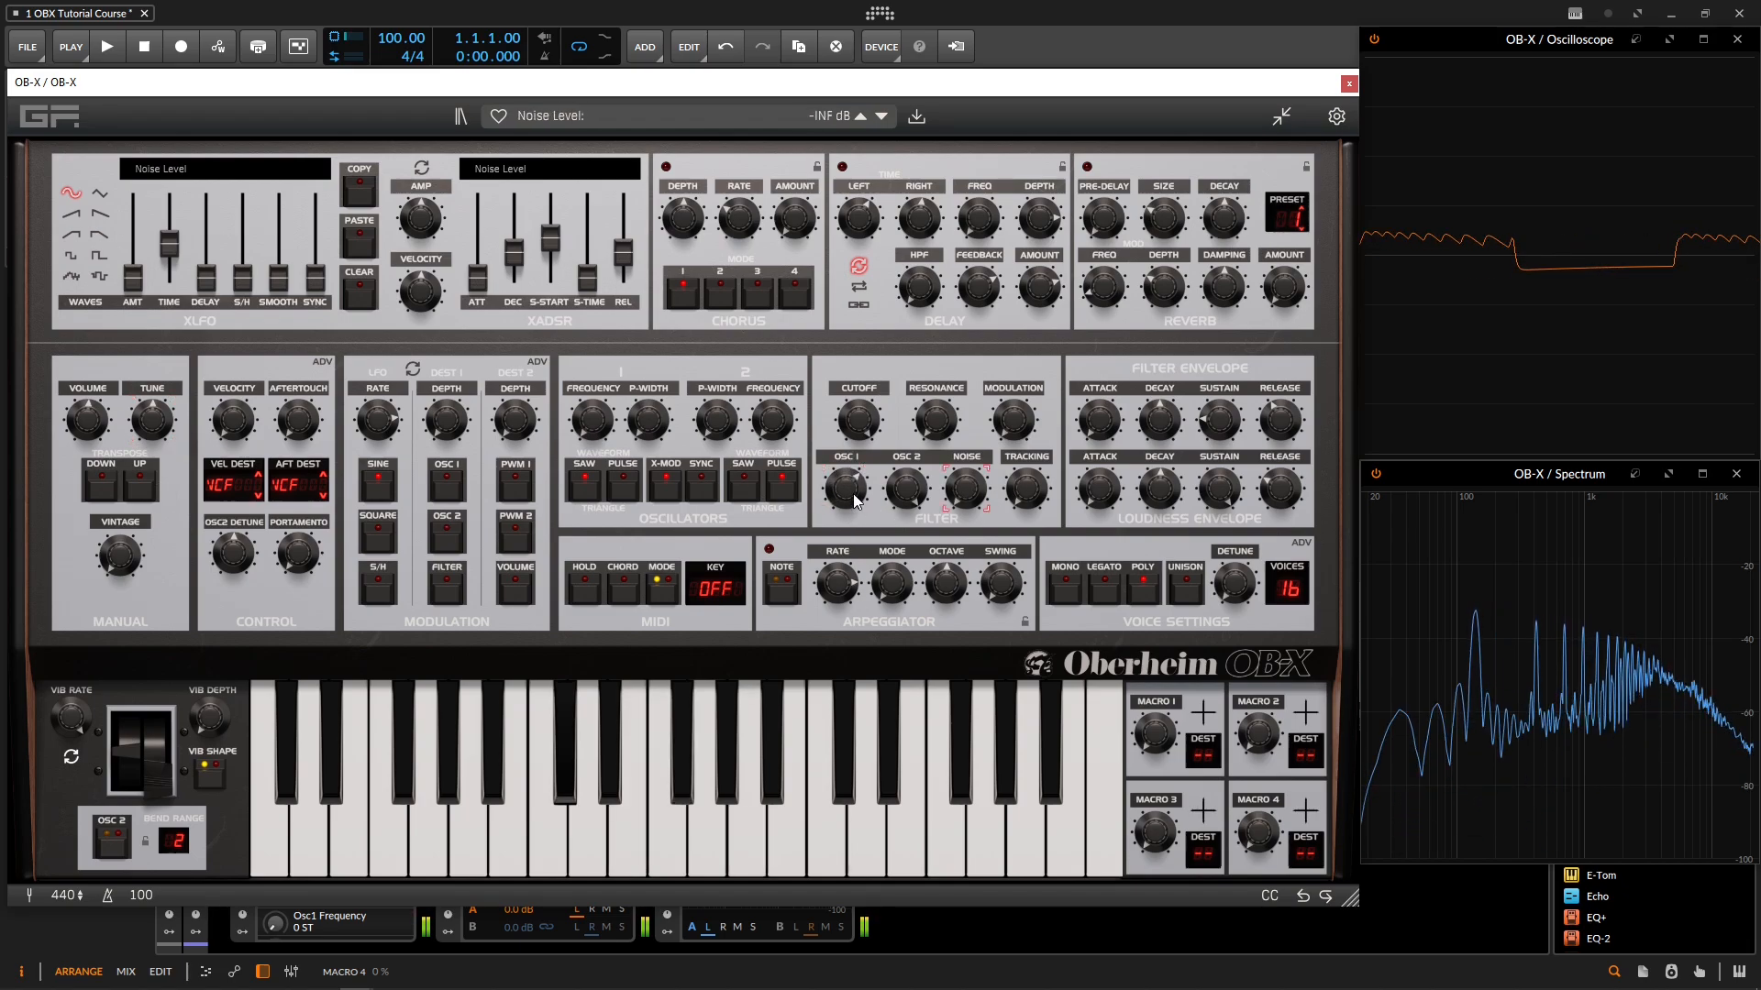
drag(852, 488, 851, 476)
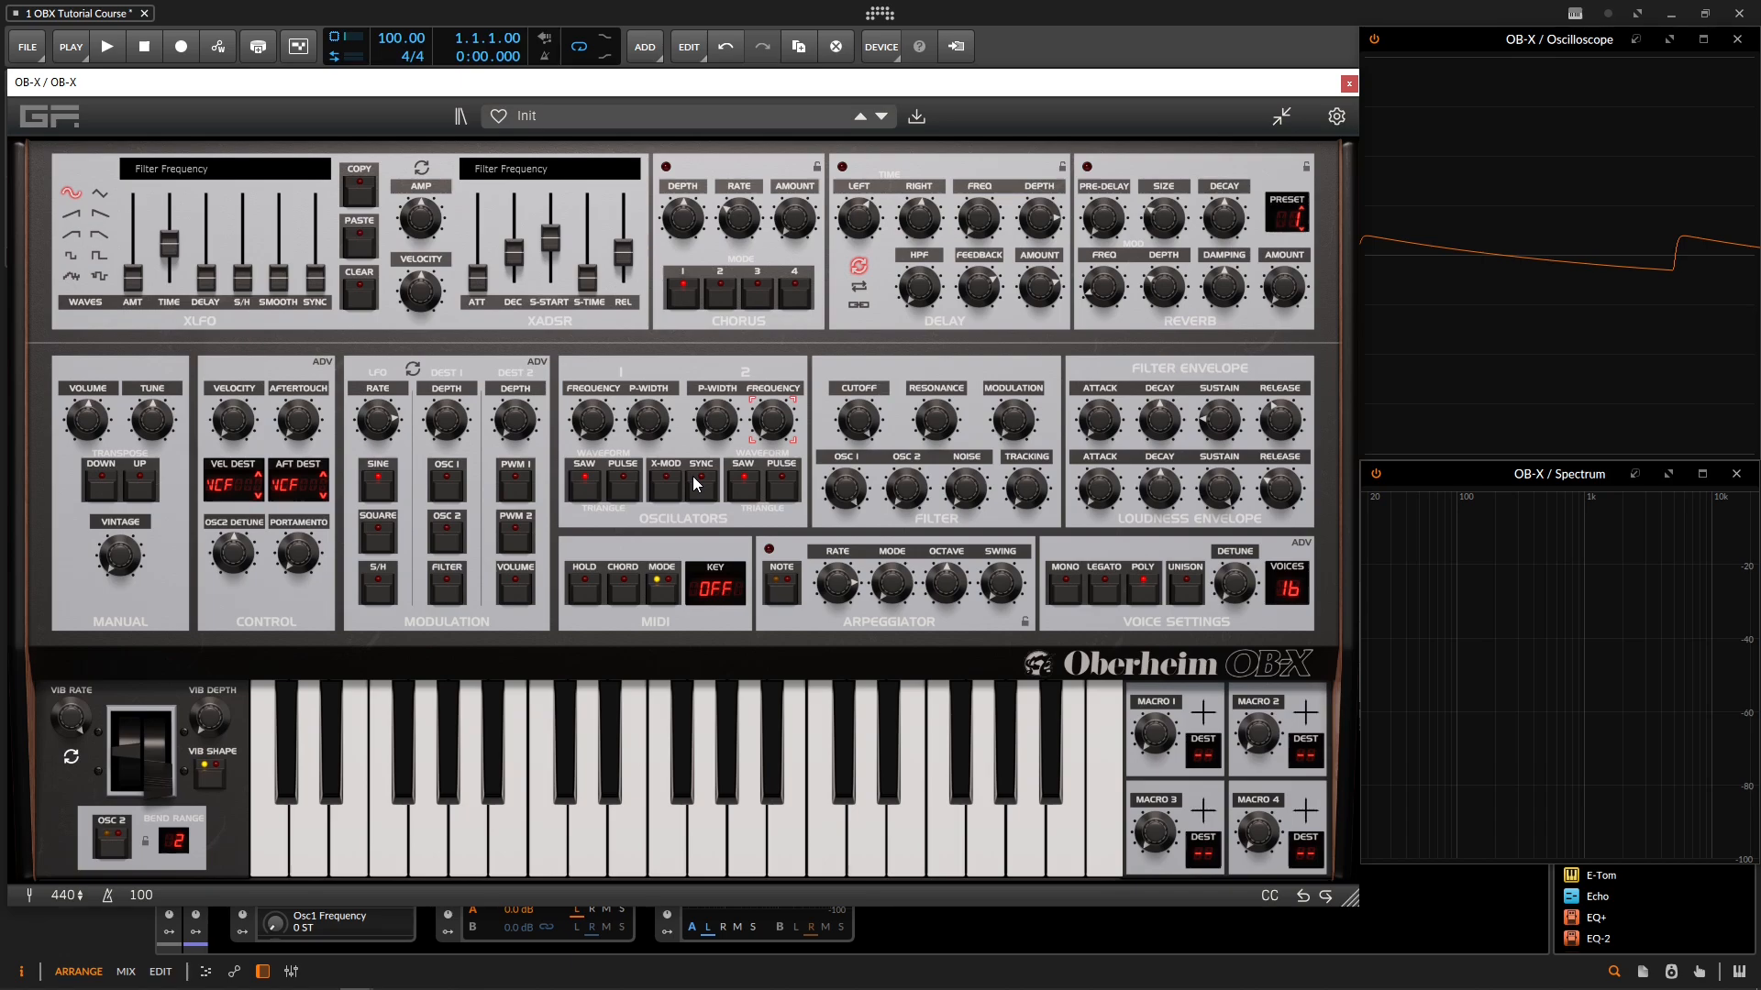
Step: Isolate oscillator 2 at +0.00 dB with oscillator 1 turned down, and enable oscillator sync
drag(853, 493, 861, 692)
click(914, 493)
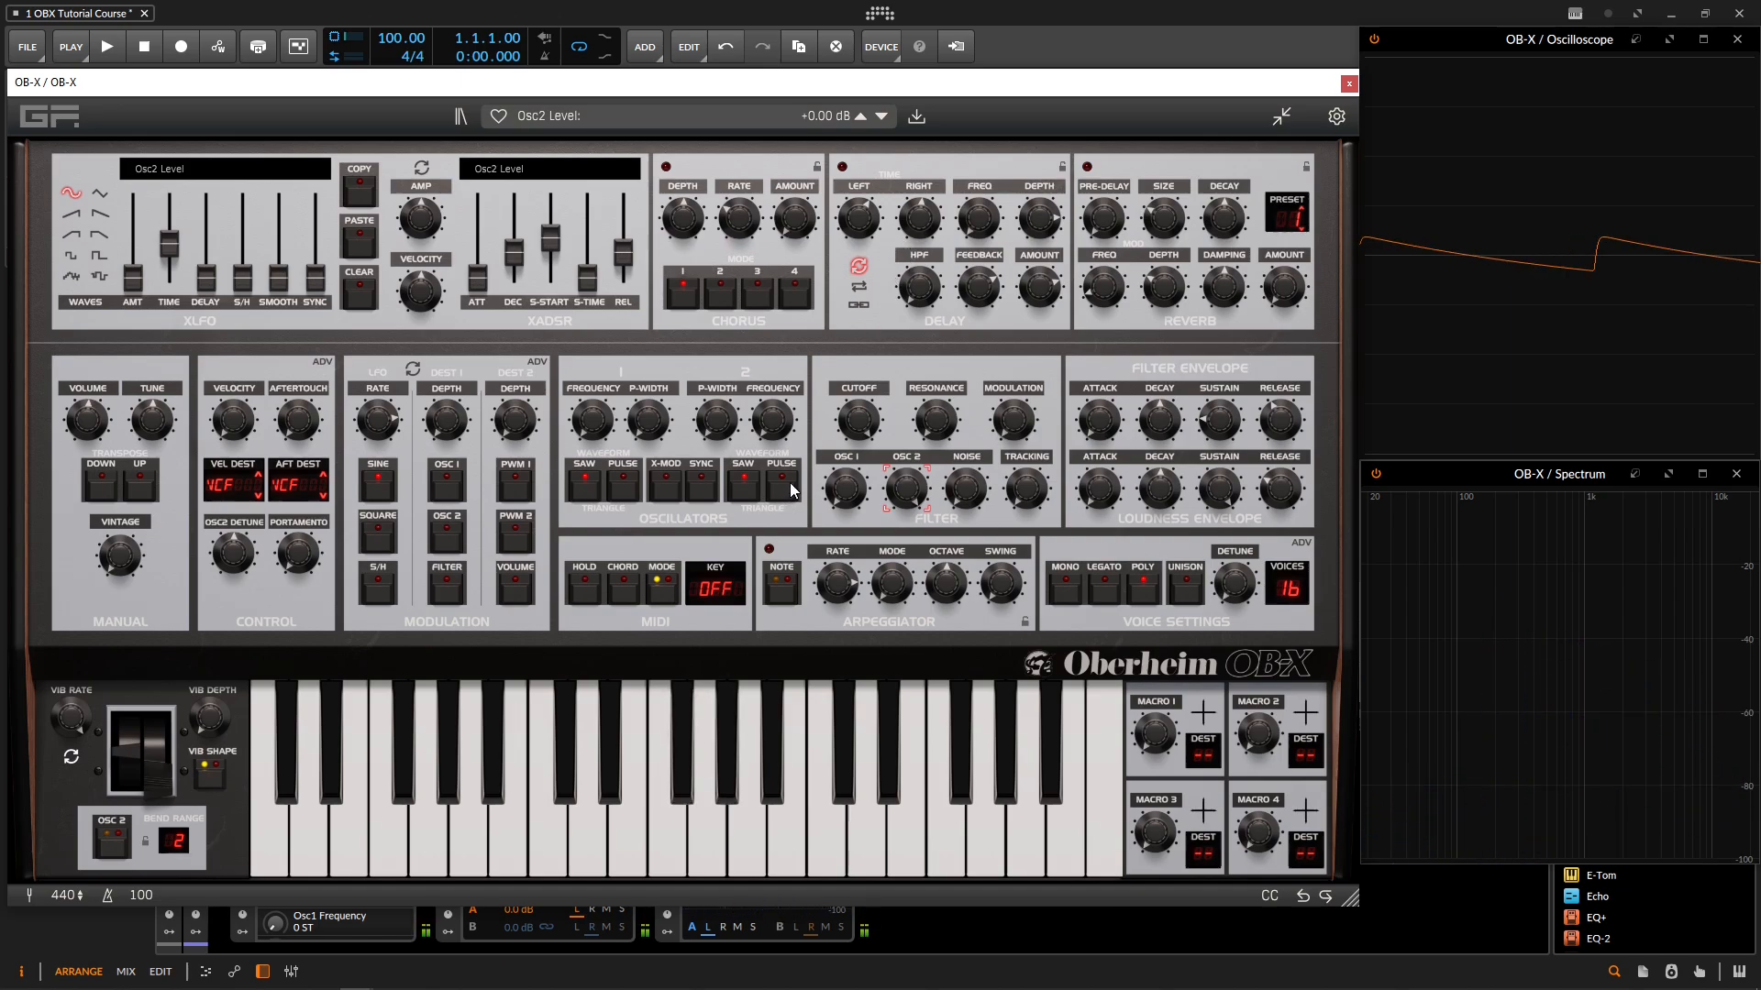
click(706, 493)
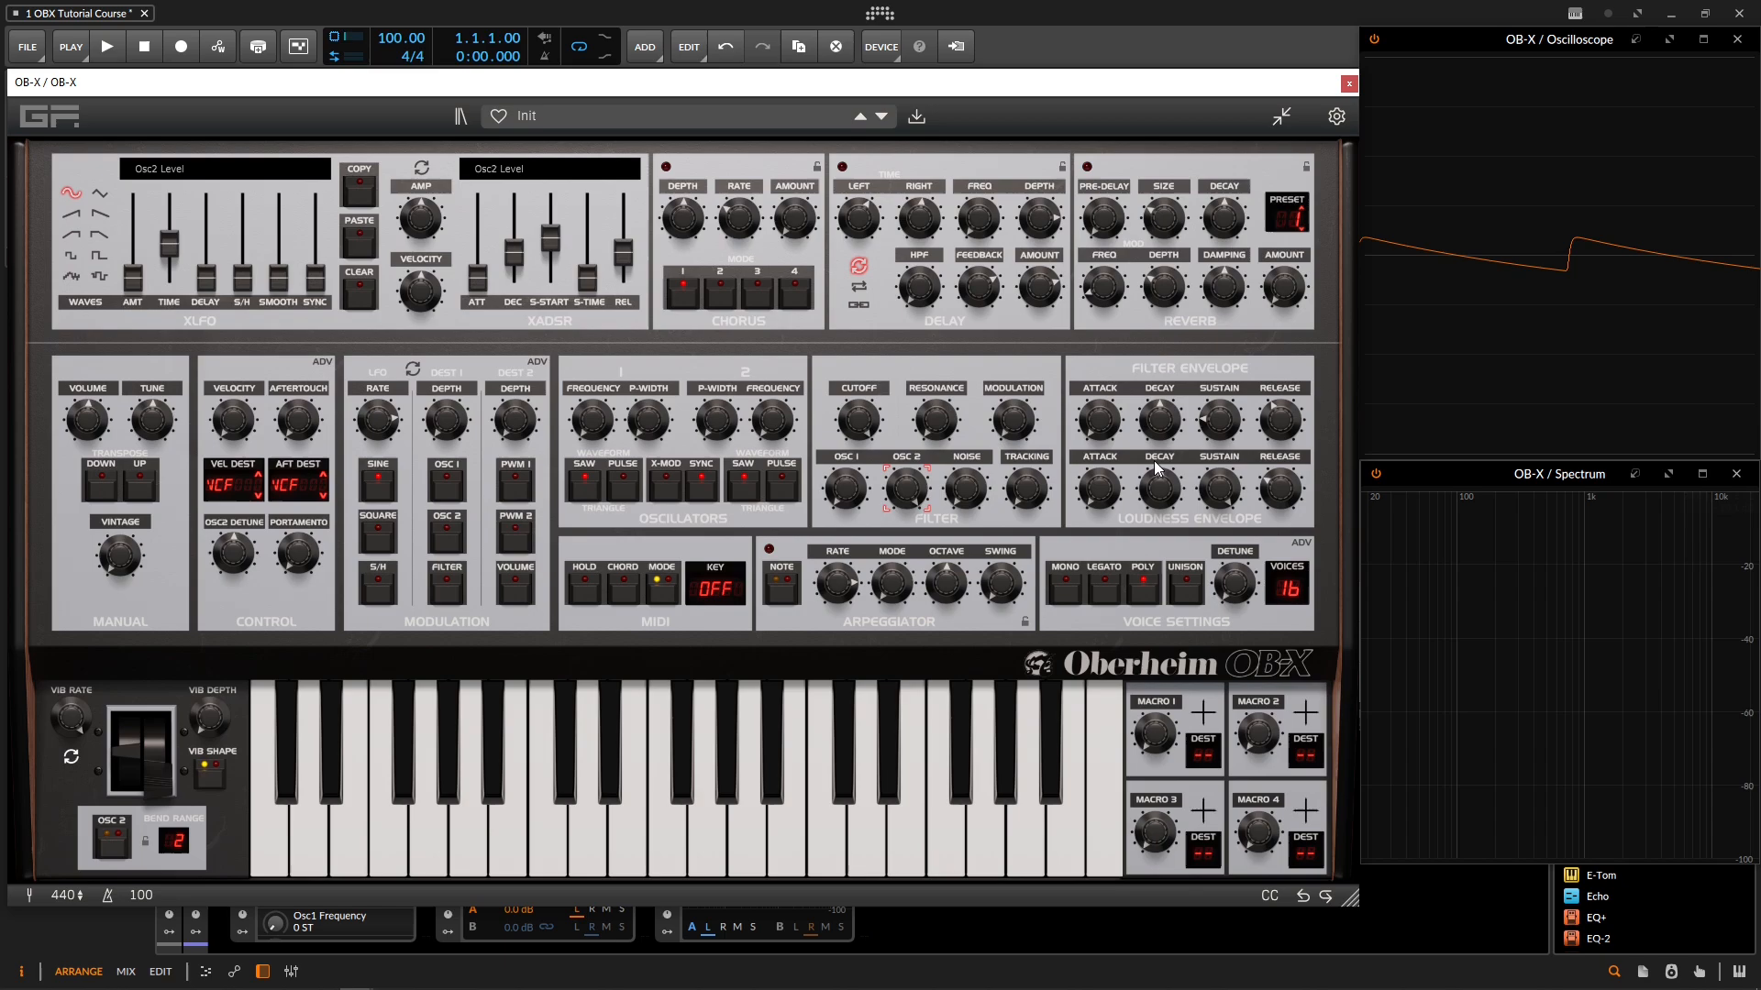
Step: Raise oscillator 2's frequency through 4 ST and 6 ST, turn sync off, and lower the frequency again
click(773, 420)
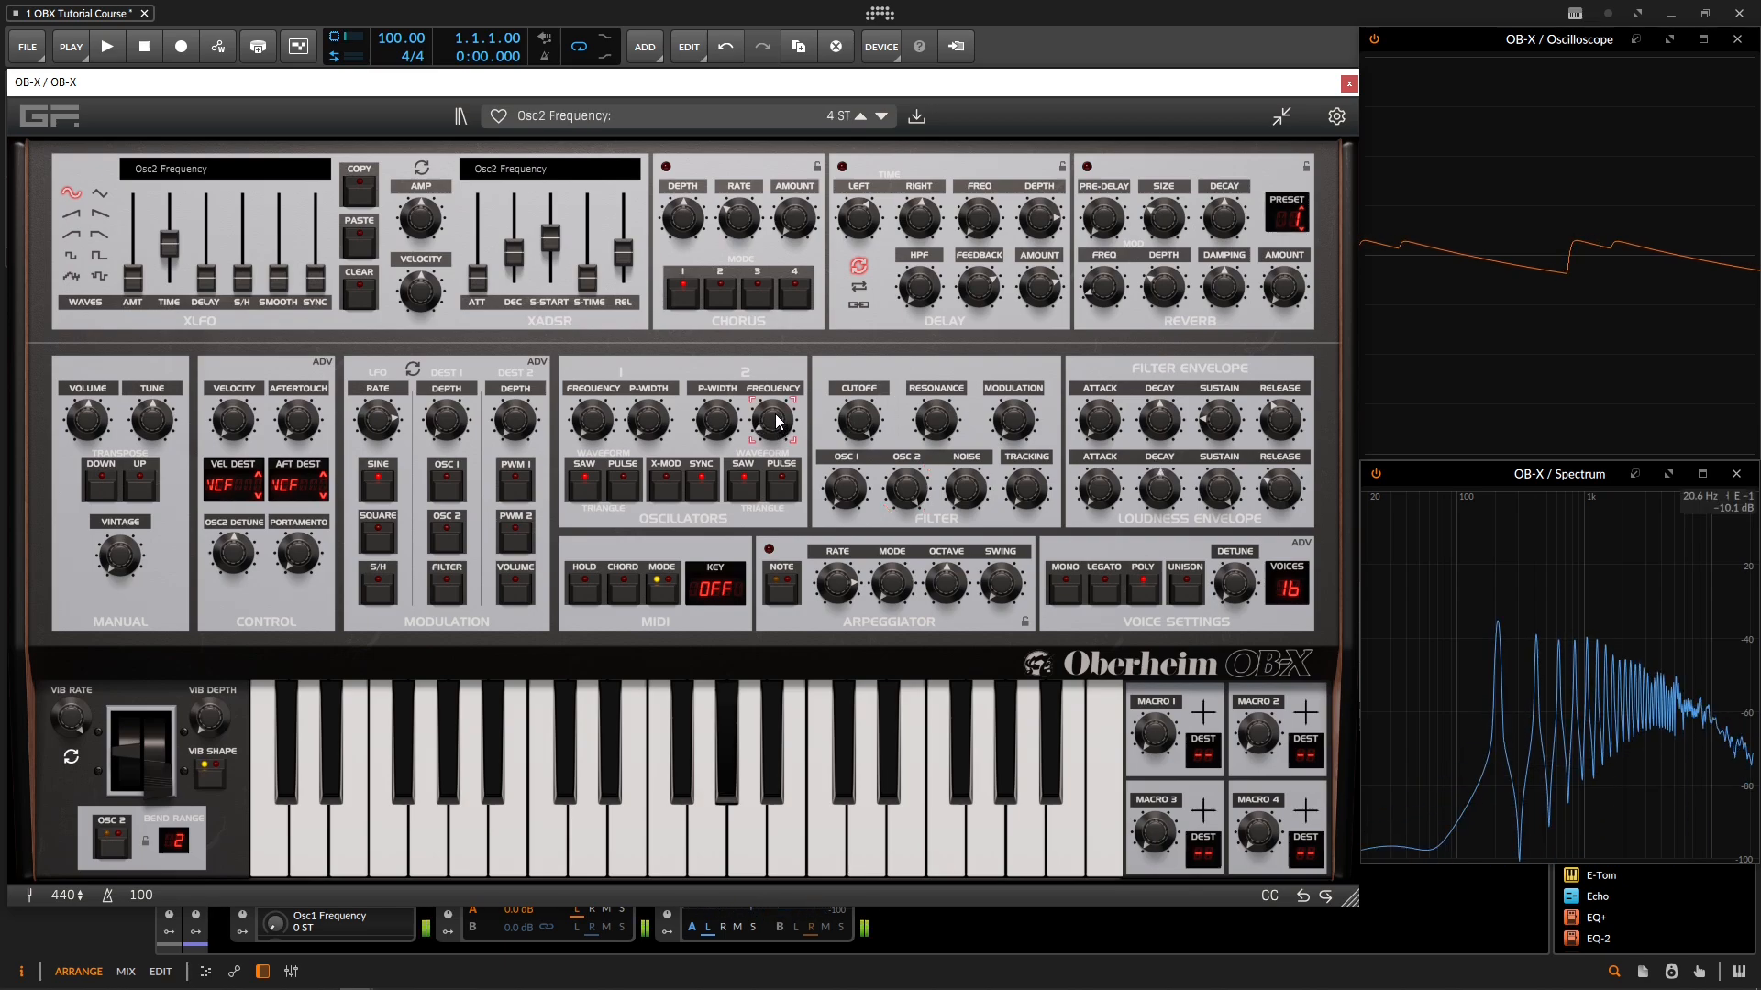
mouse_move(776, 422)
mouse_down()
mouse_move(773, 392)
mouse_move(775, 416)
mouse_up()
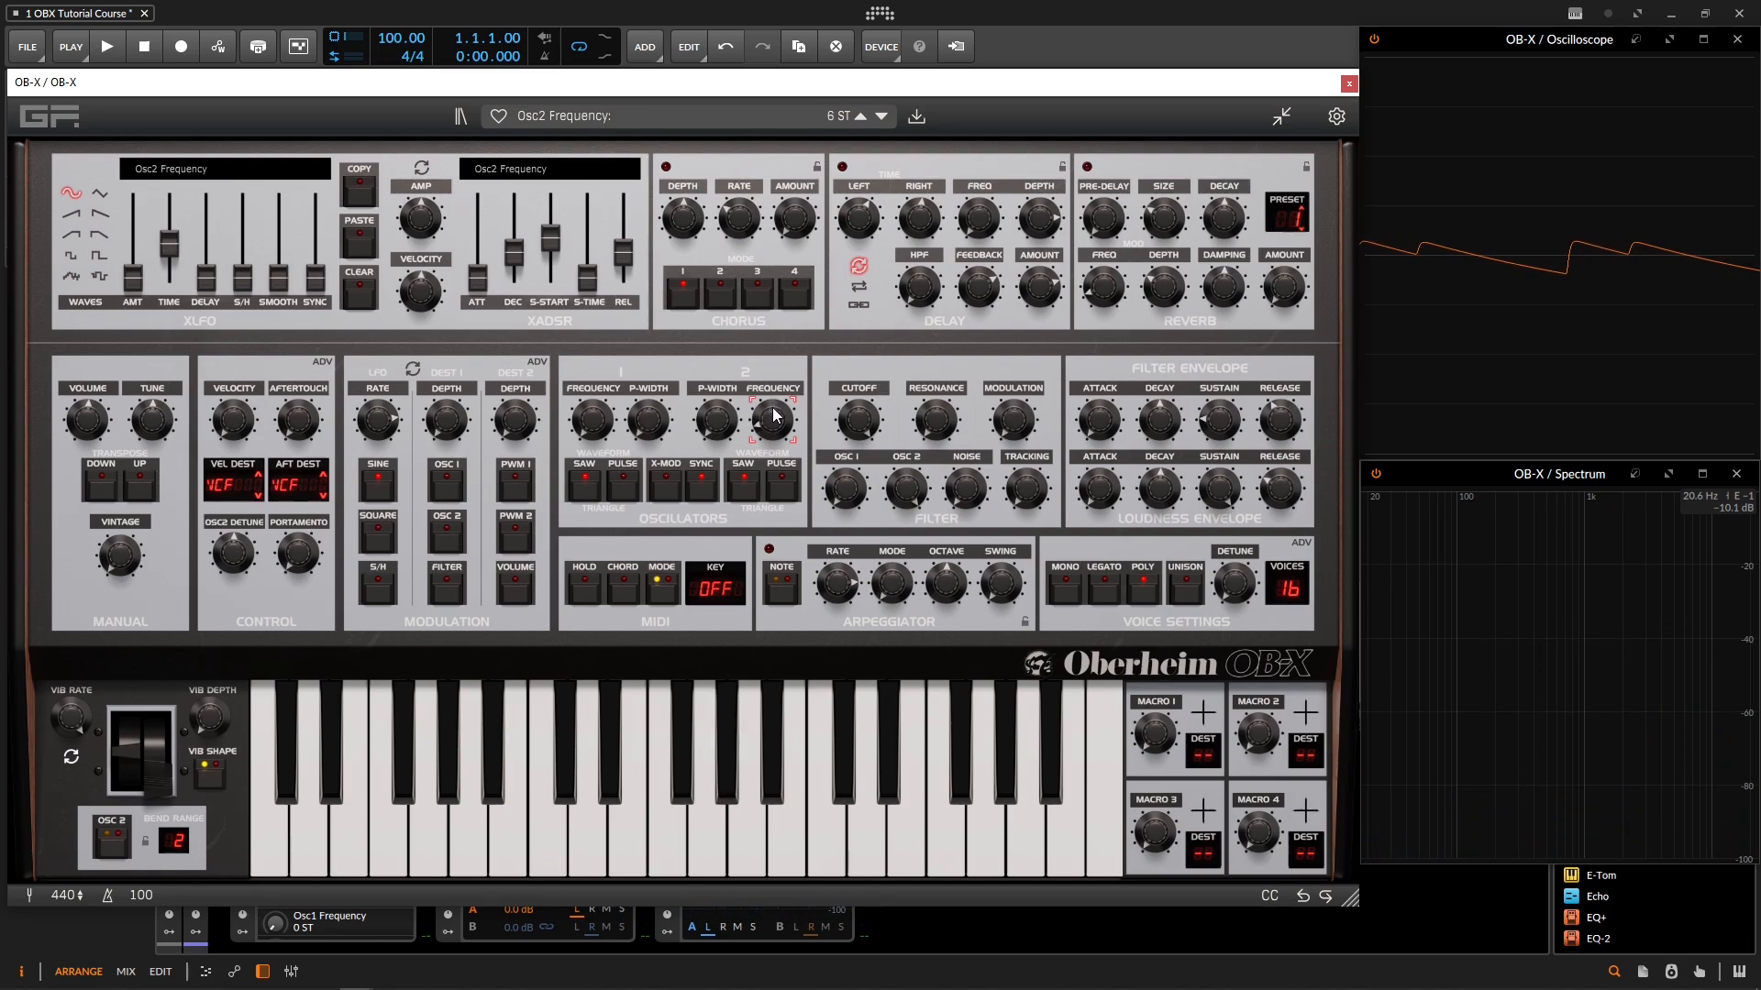
drag(775, 415, 776, 407)
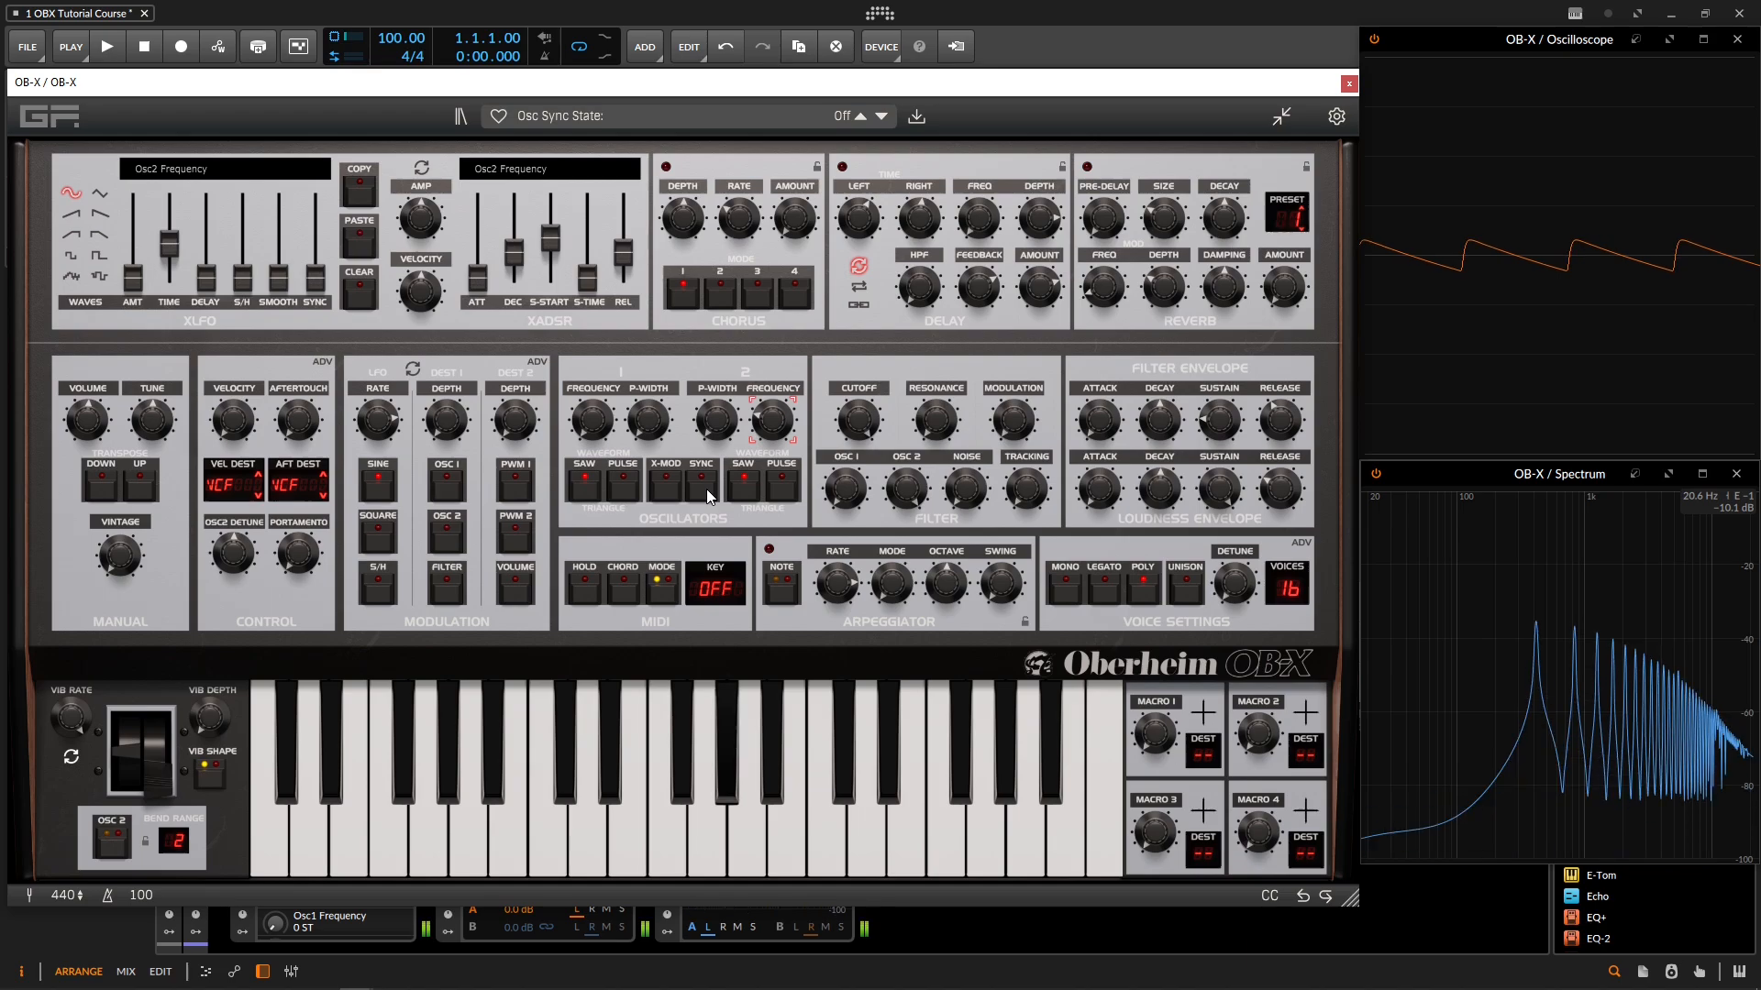
drag(763, 420, 763, 433)
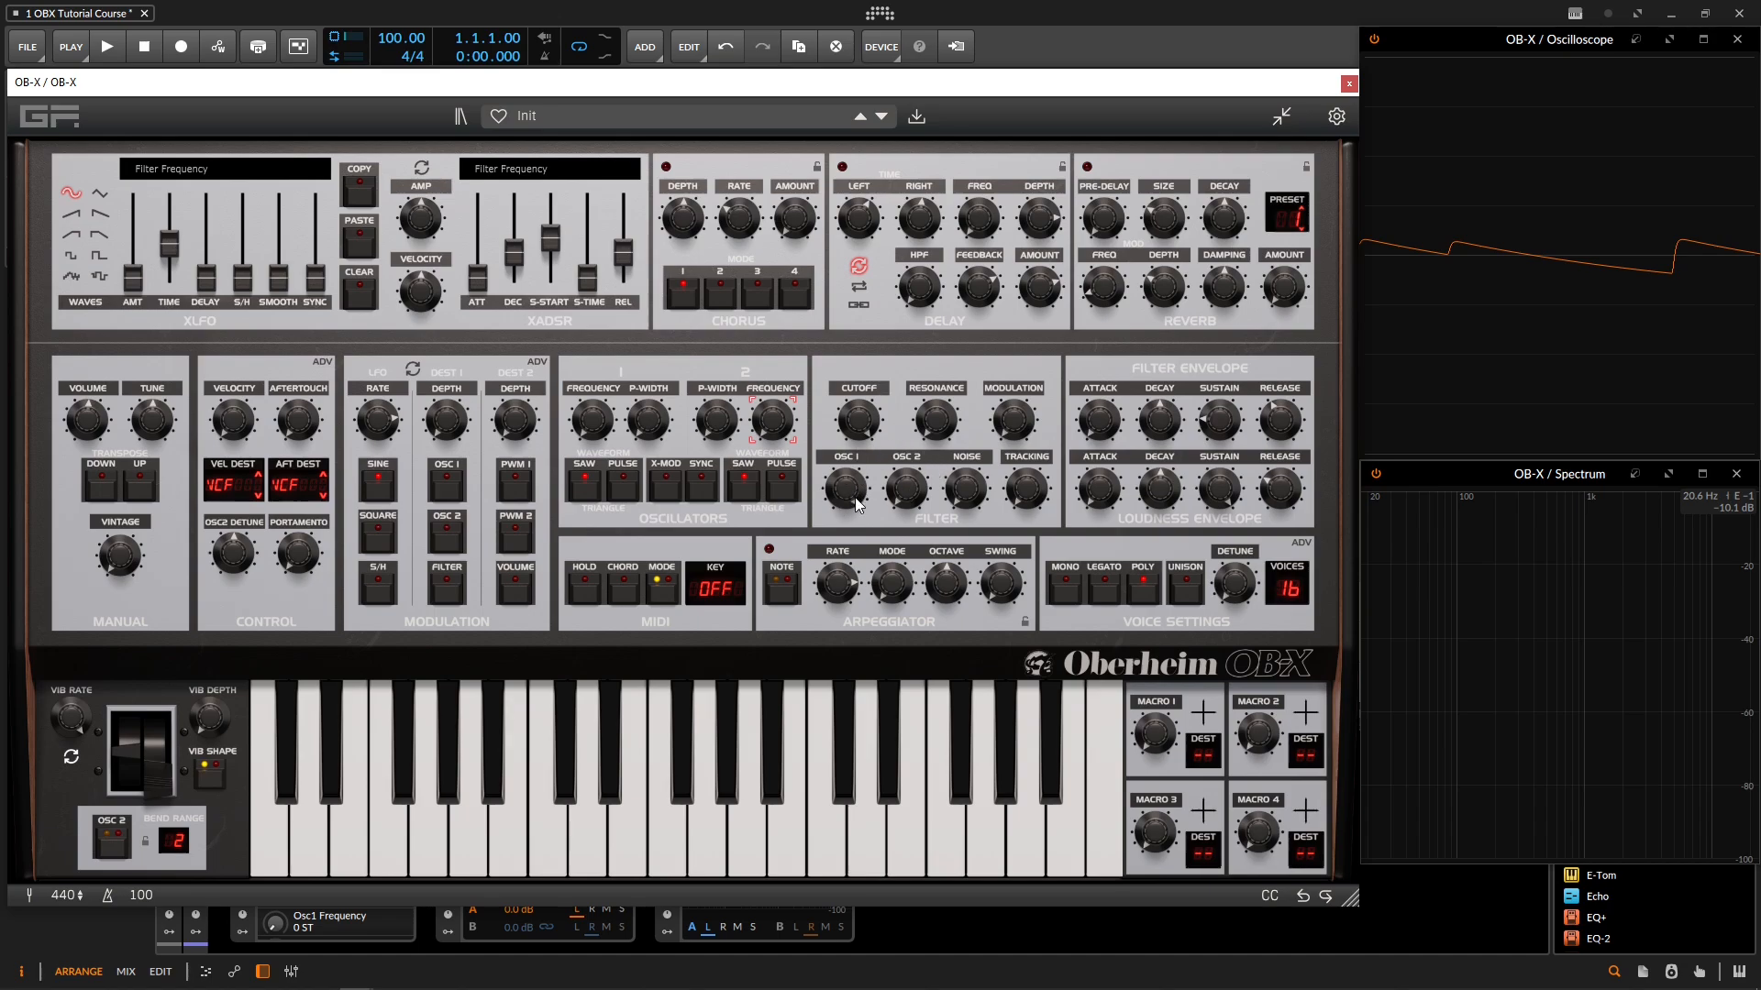
Step: Set the oscillator 2 level to about -4.68 dB and bring up the noise level
click(906, 491)
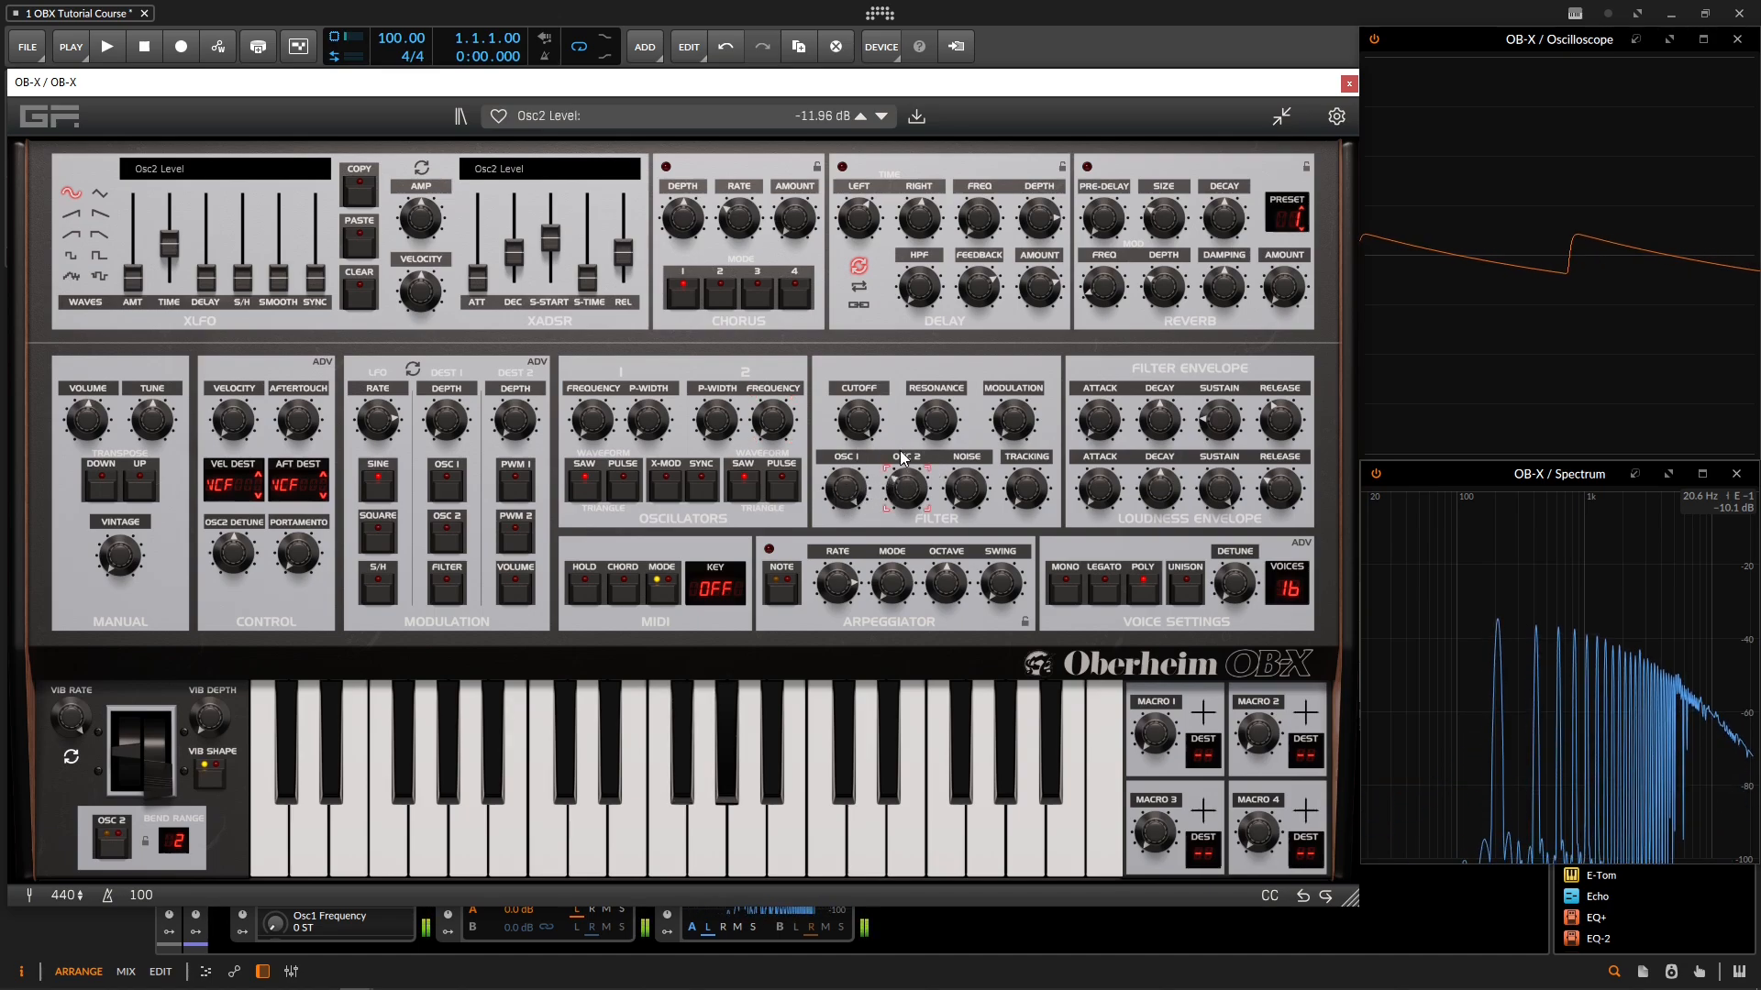
click(961, 486)
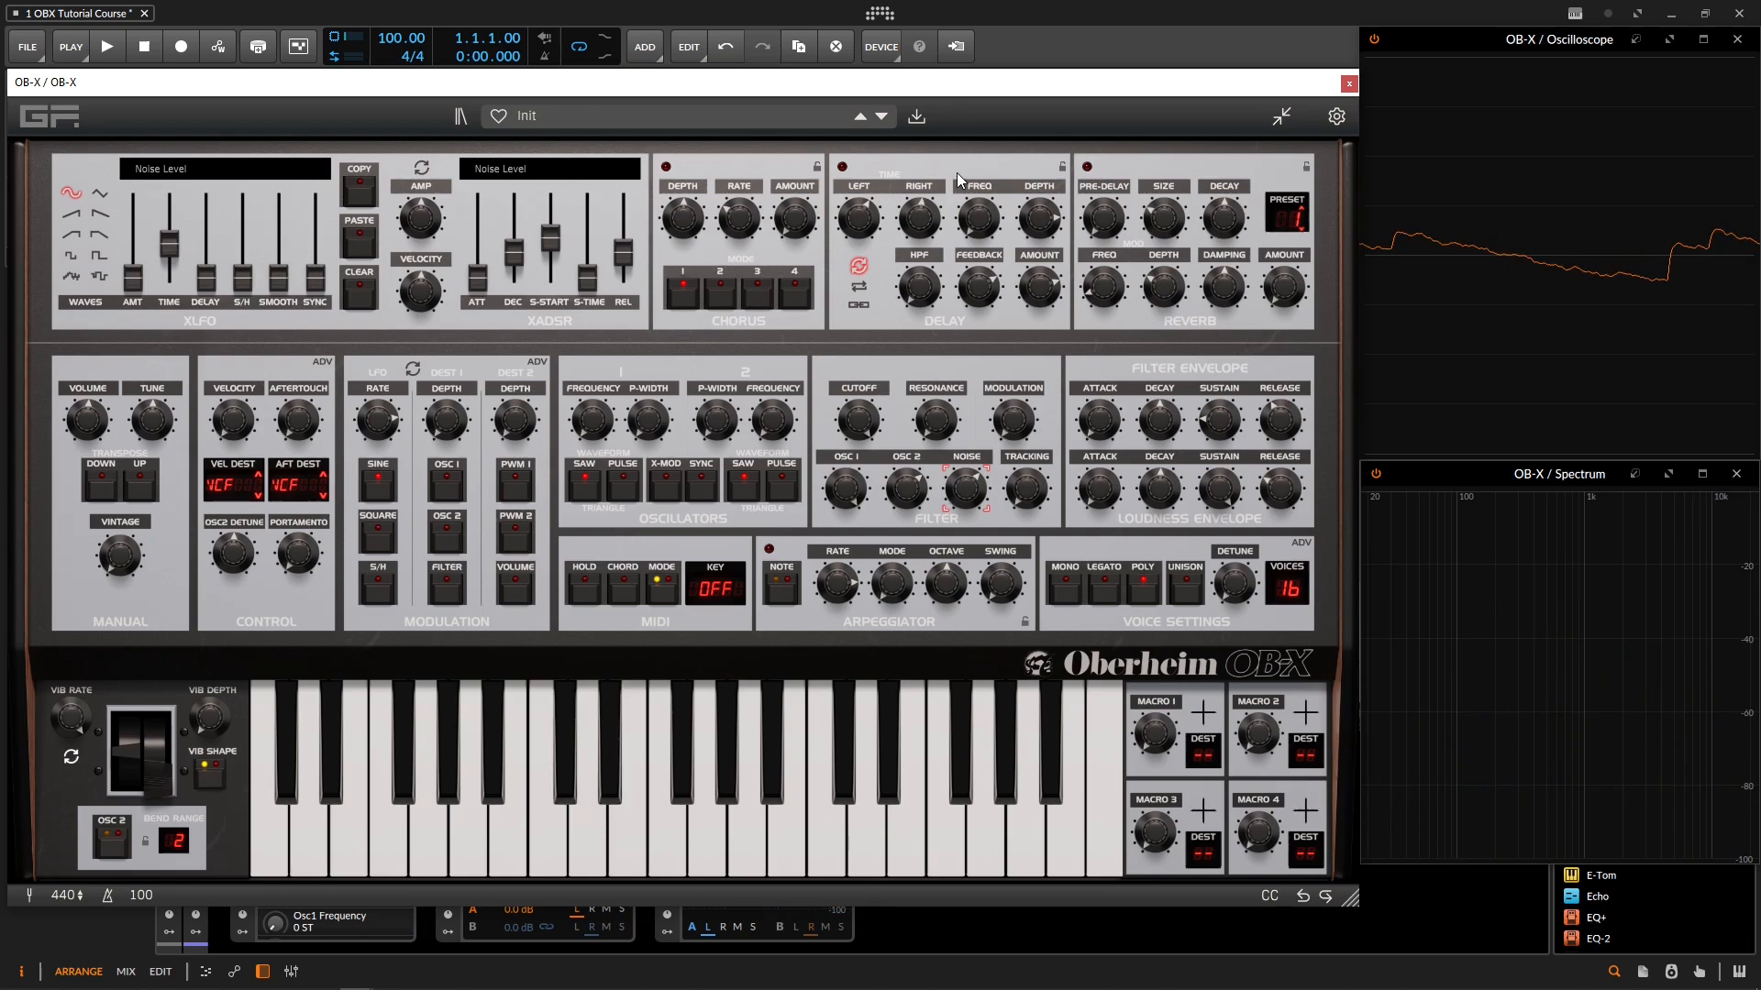
Step: Set the Osc Mixer View to Classic in the synth's settings and close them
click(1336, 117)
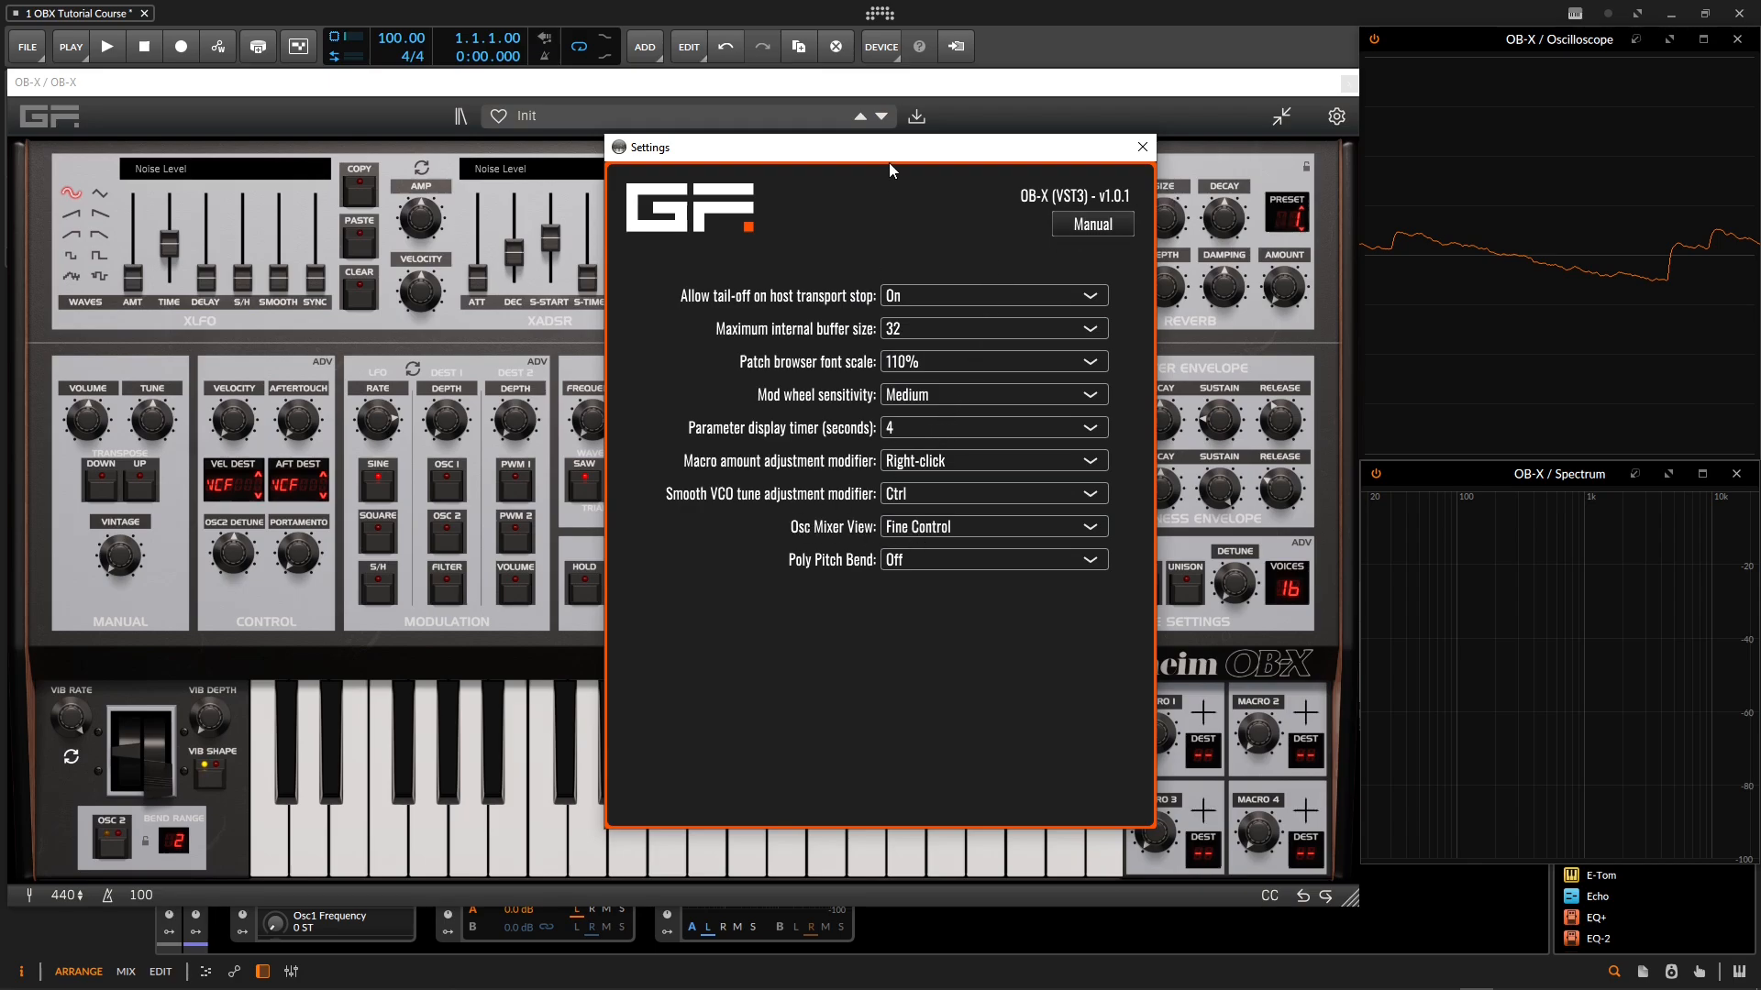
drag(889, 158, 421, 156)
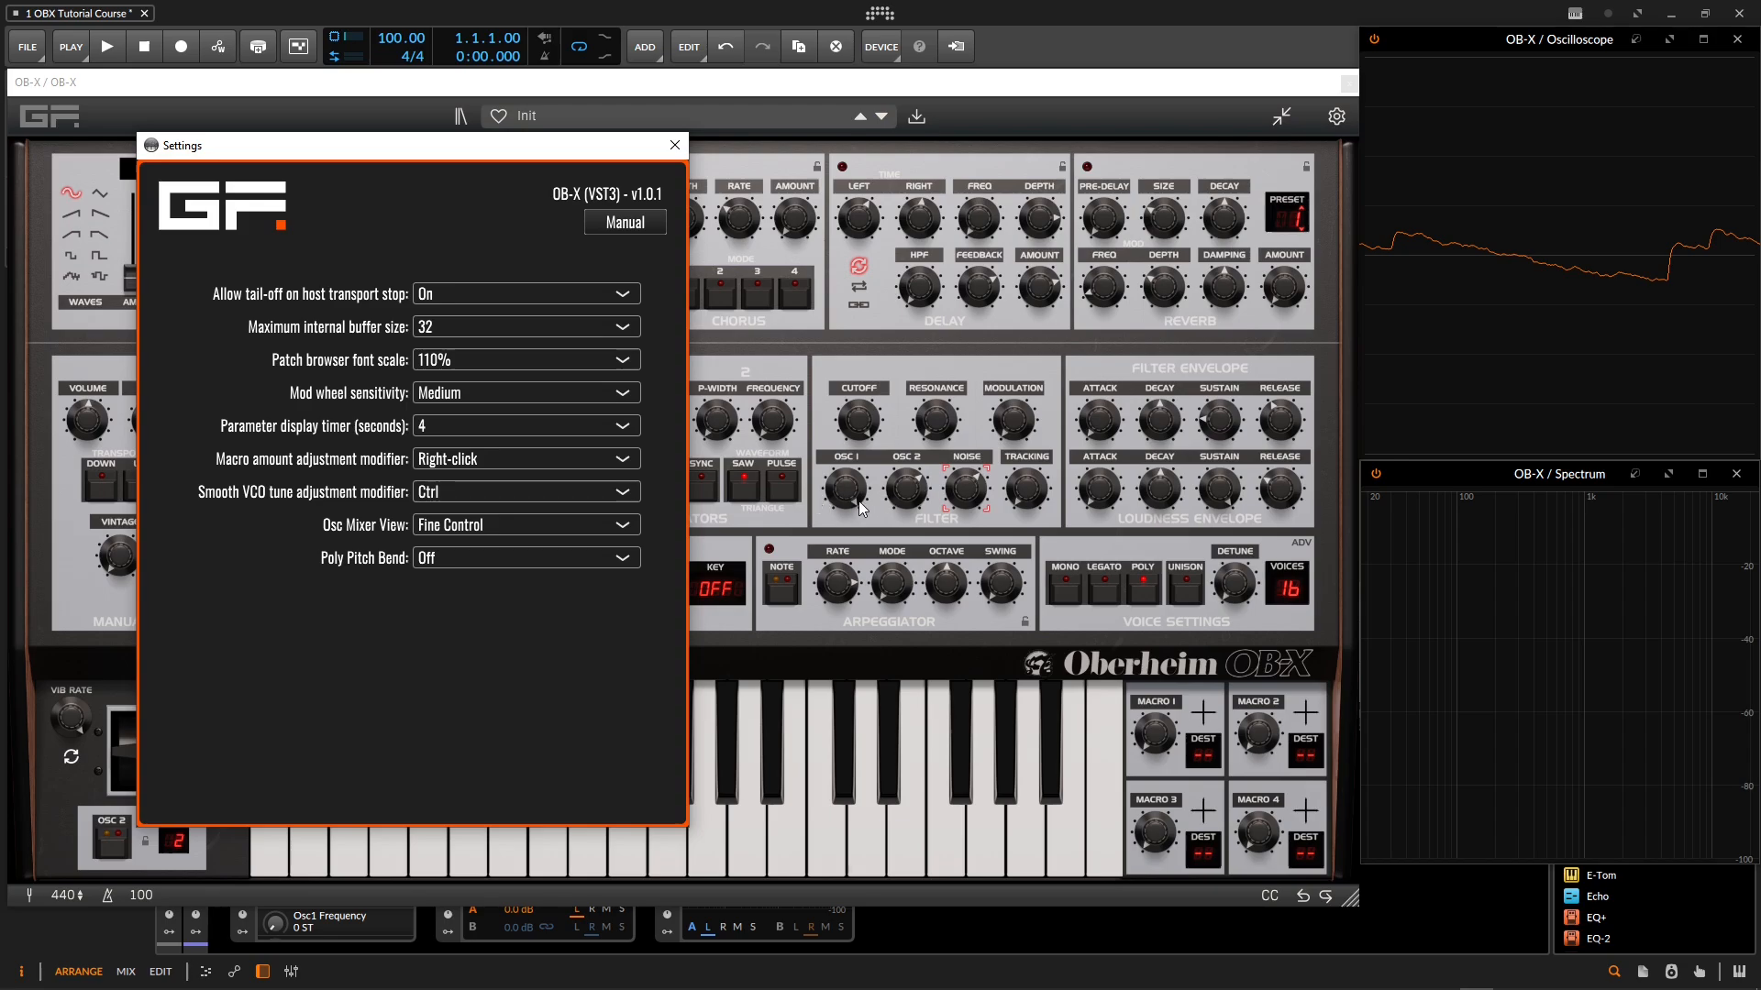
click(585, 523)
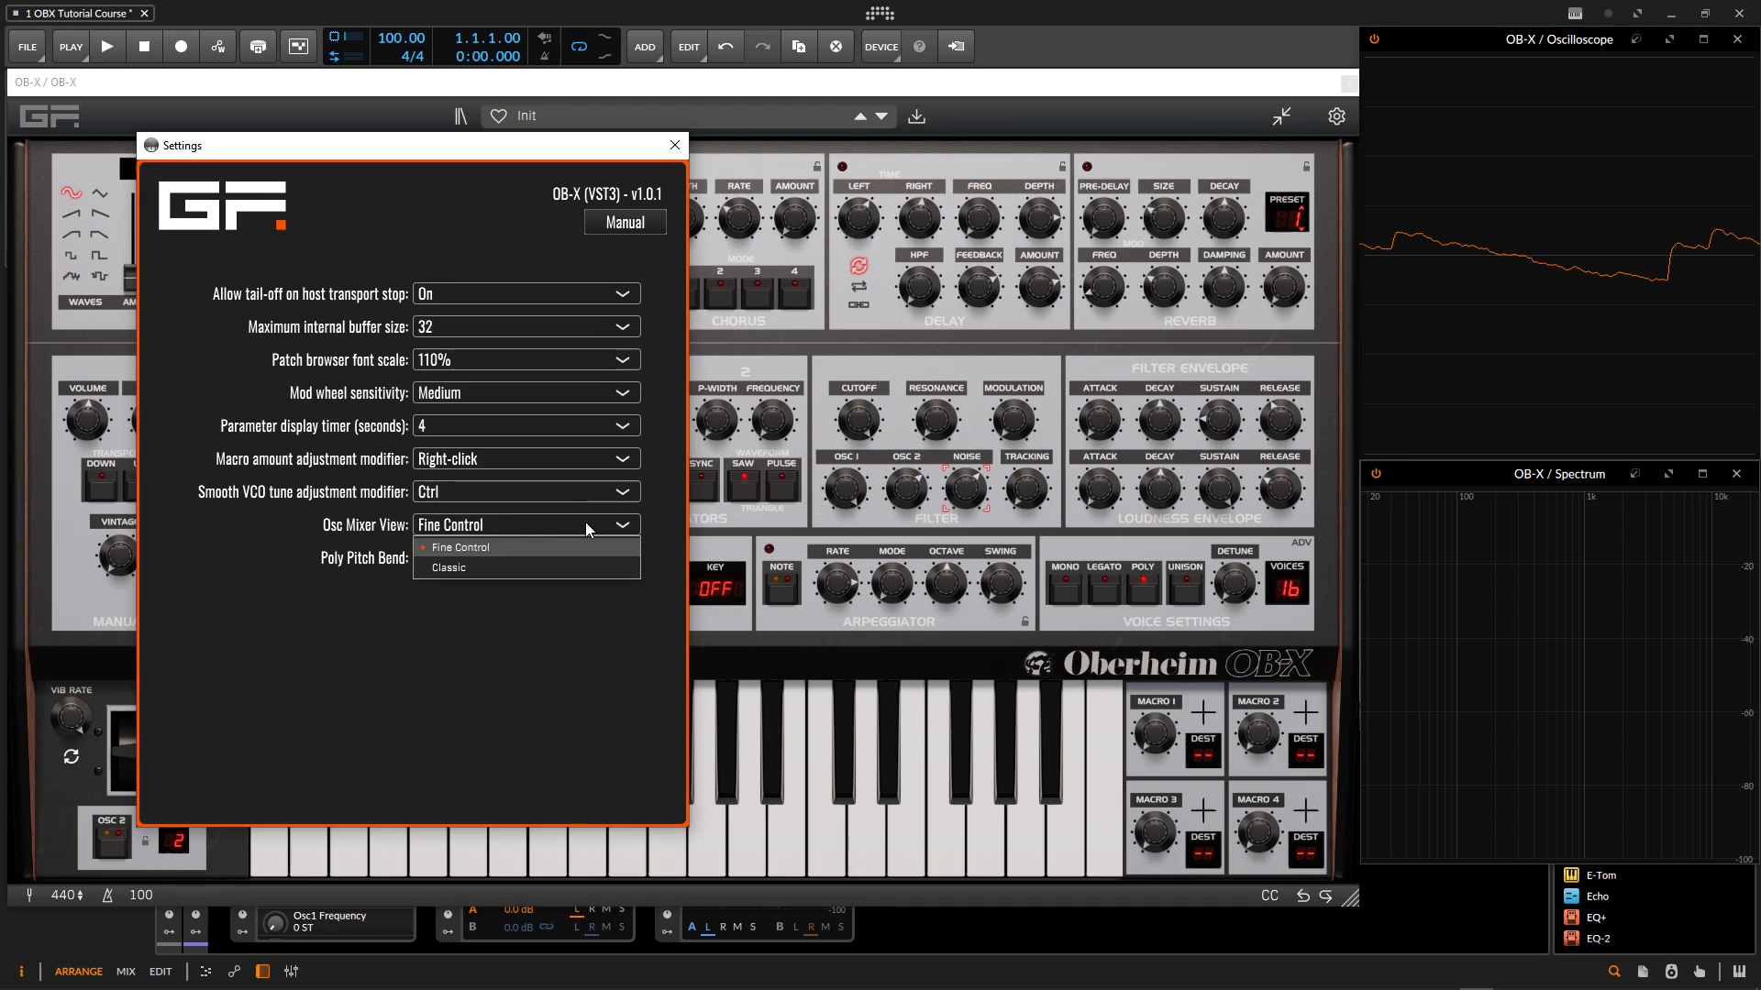
click(486, 568)
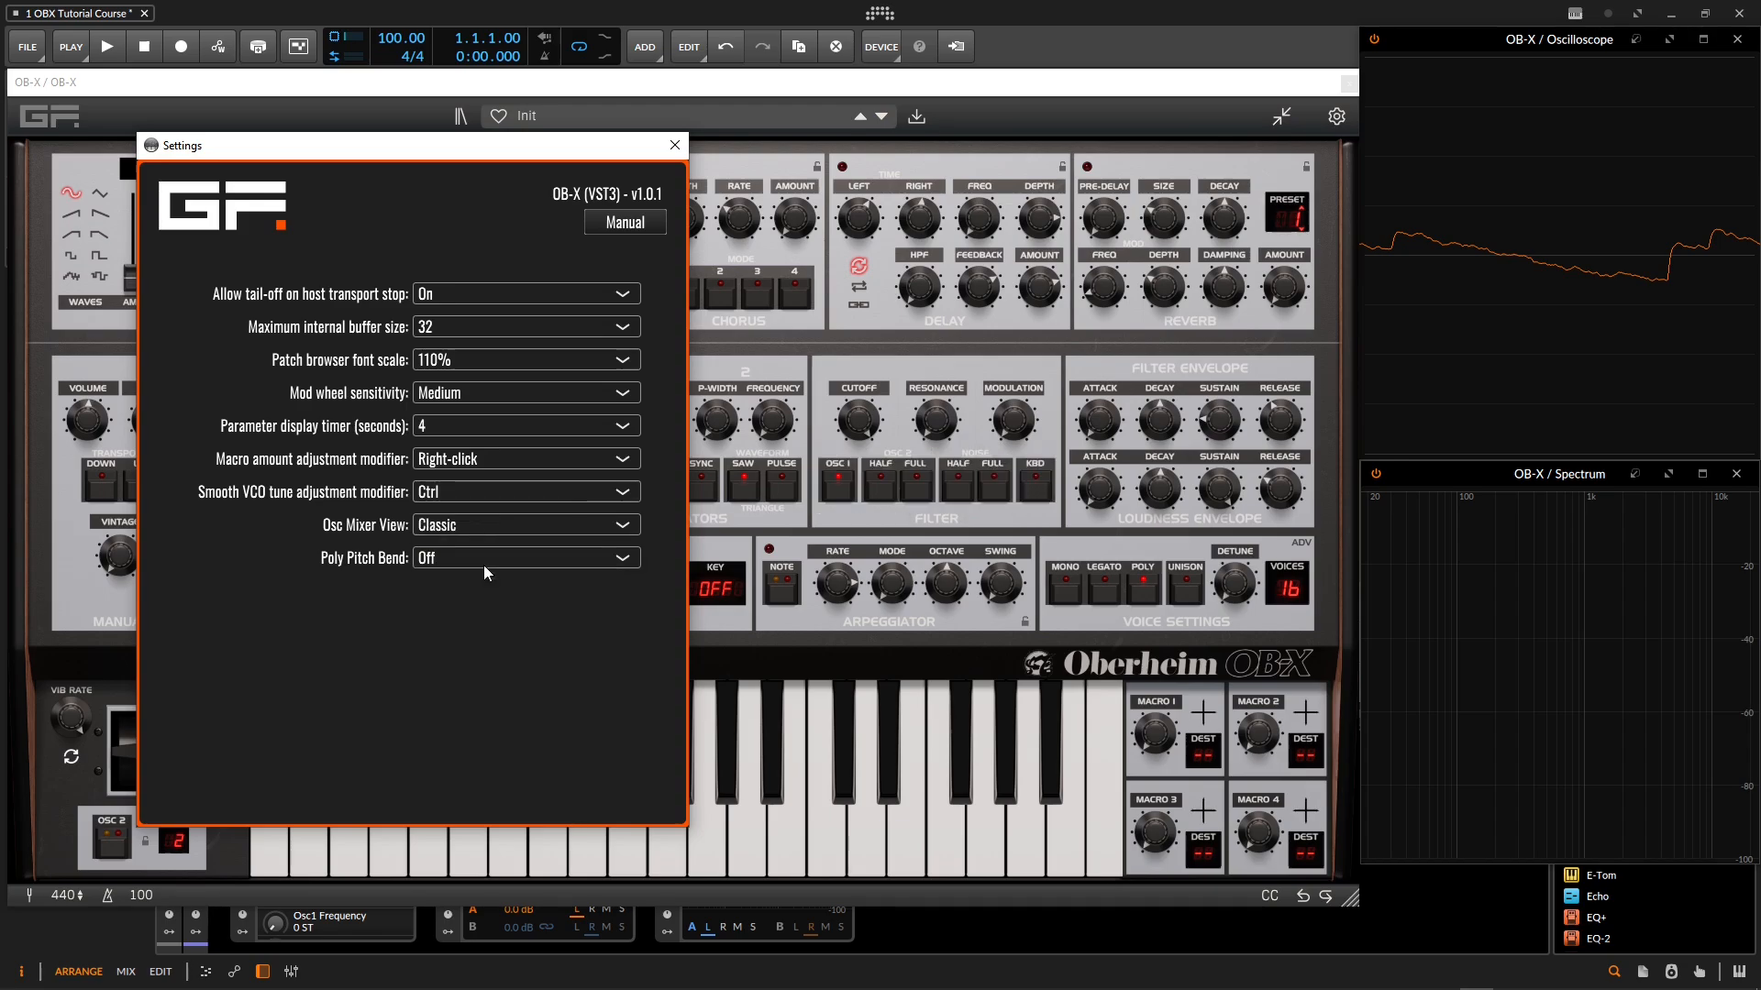
click(675, 145)
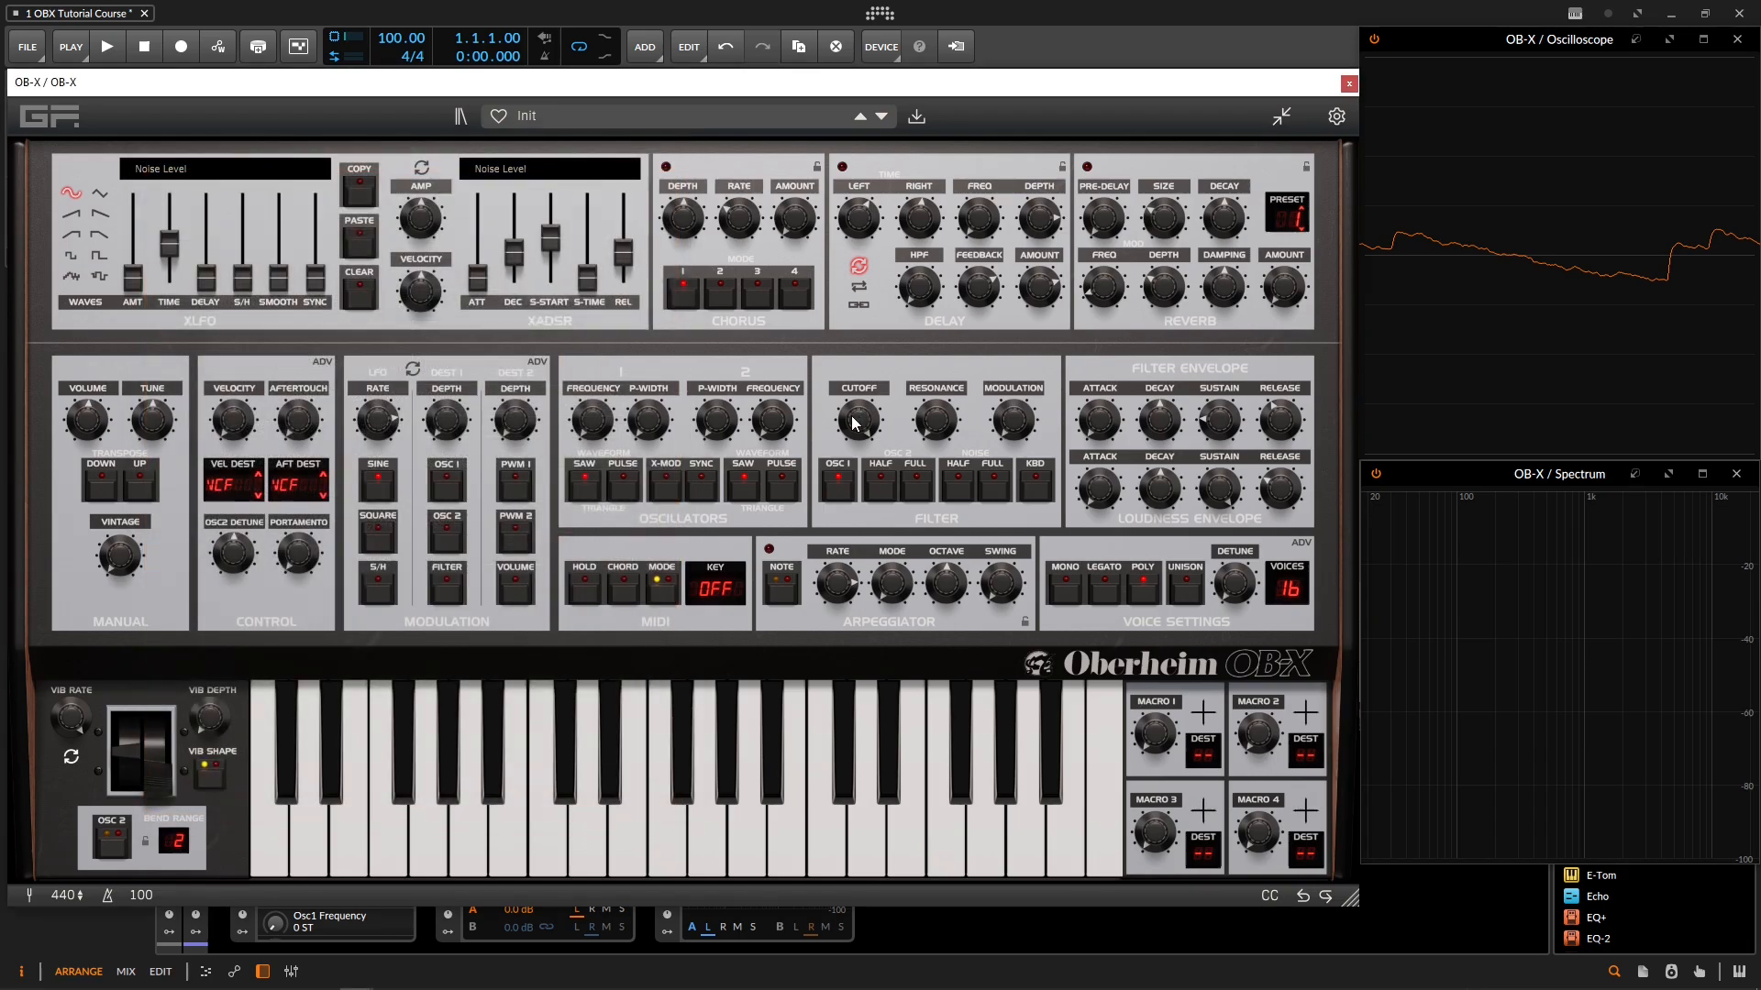
Step: Initialize the patch and switch oscillator 1 off and on again in the filter mixer
click(466, 113)
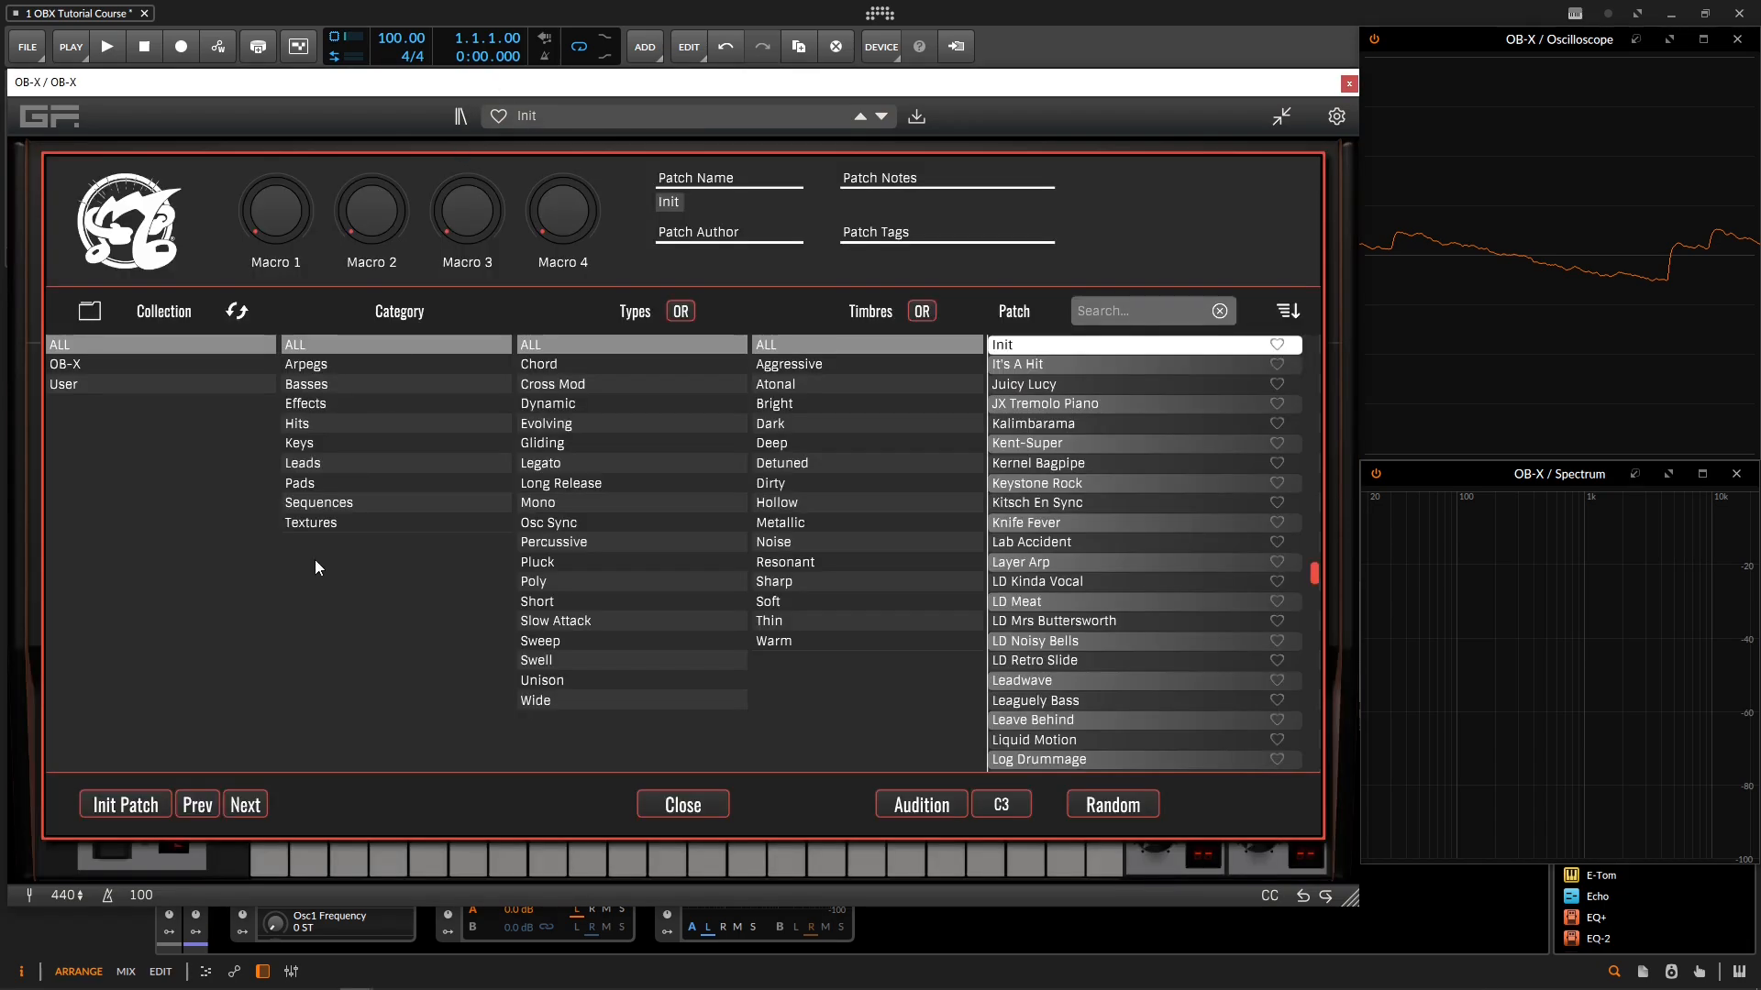
click(145, 811)
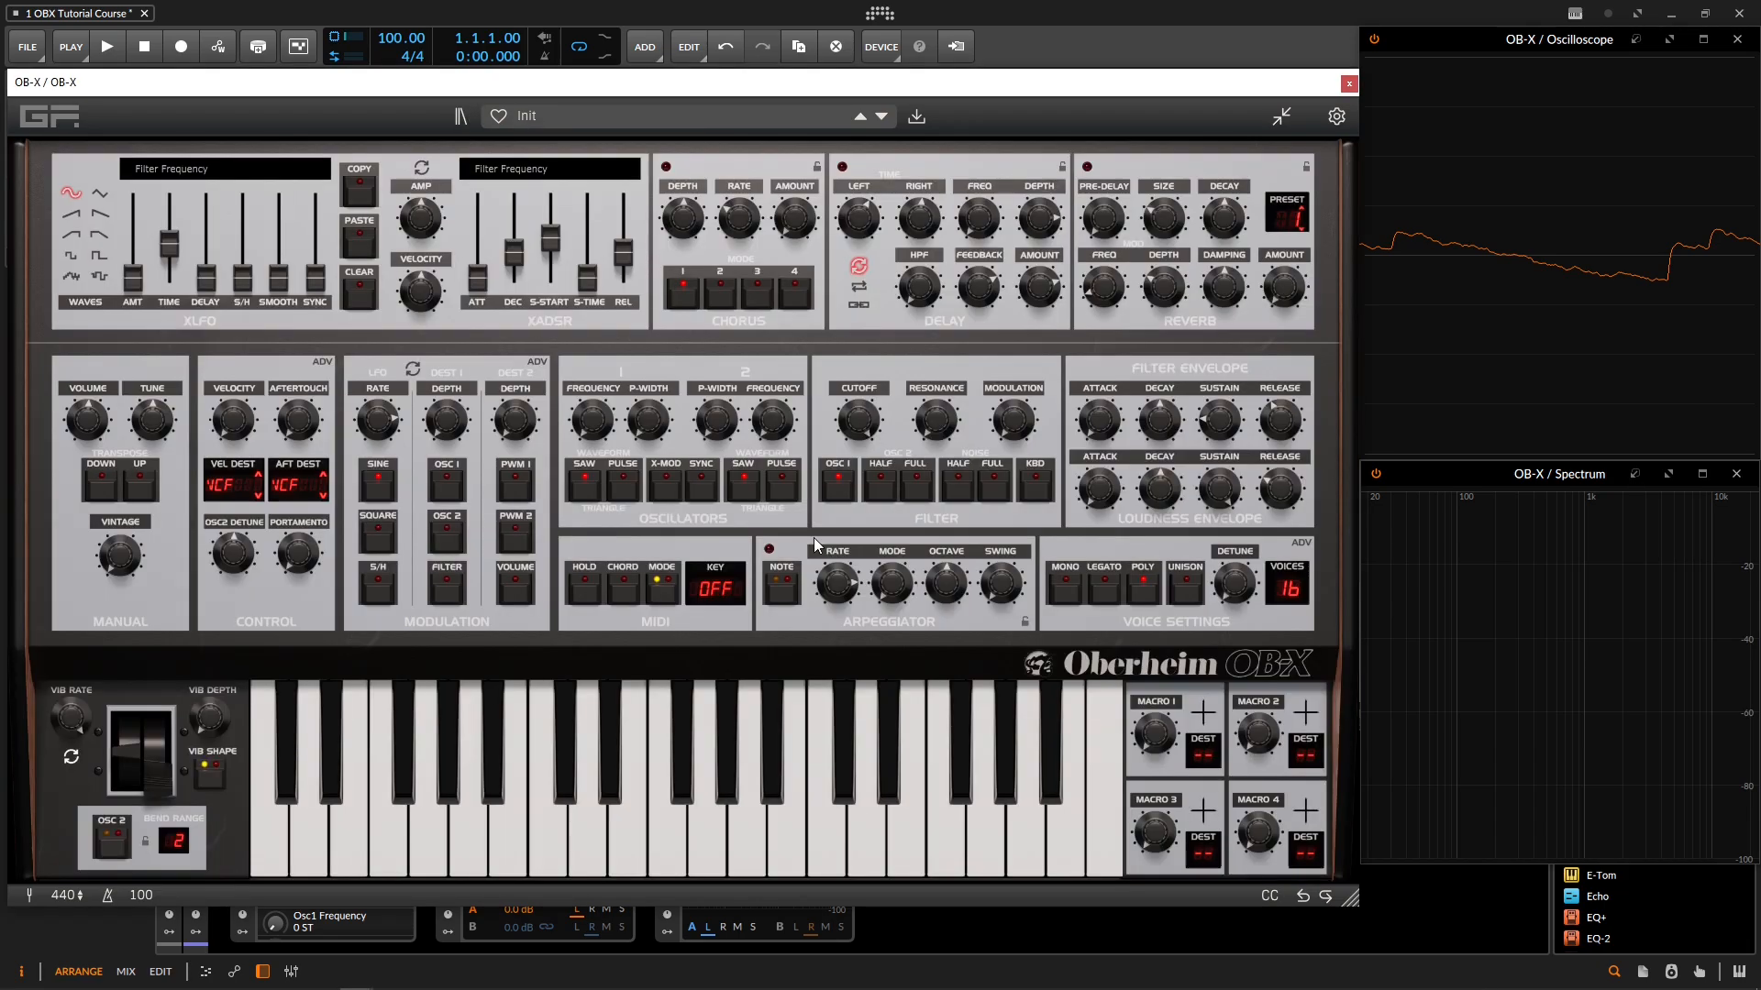
click(840, 493)
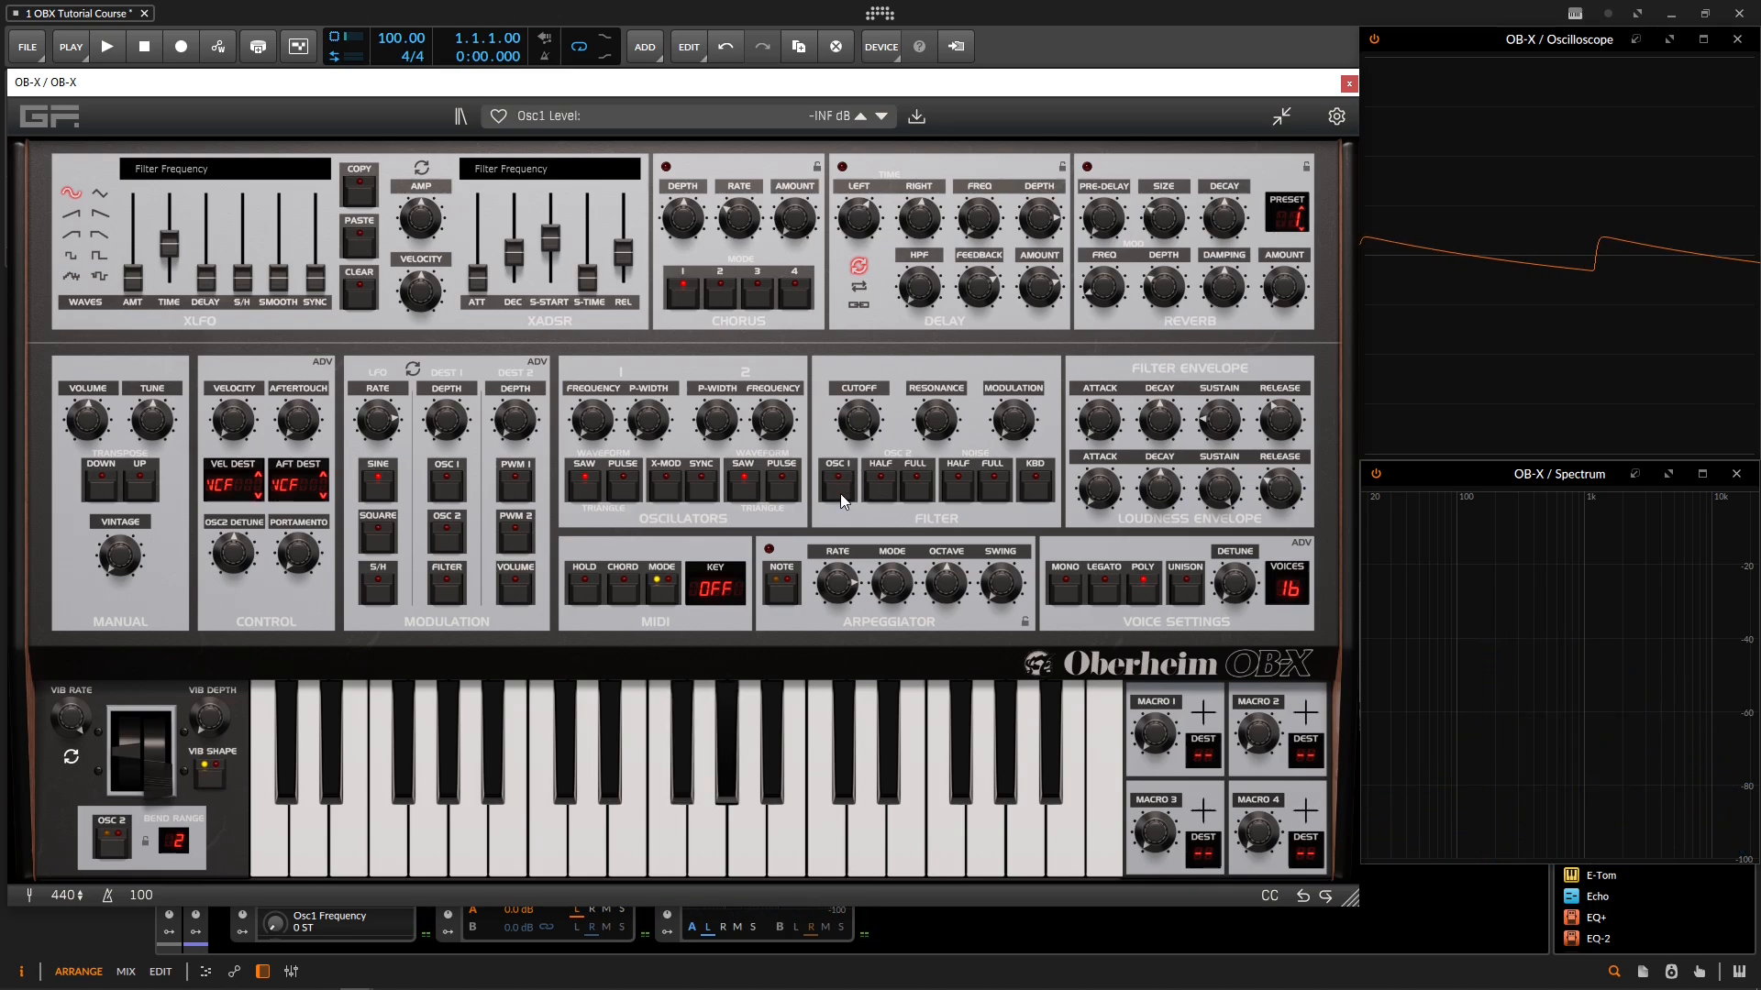
click(840, 493)
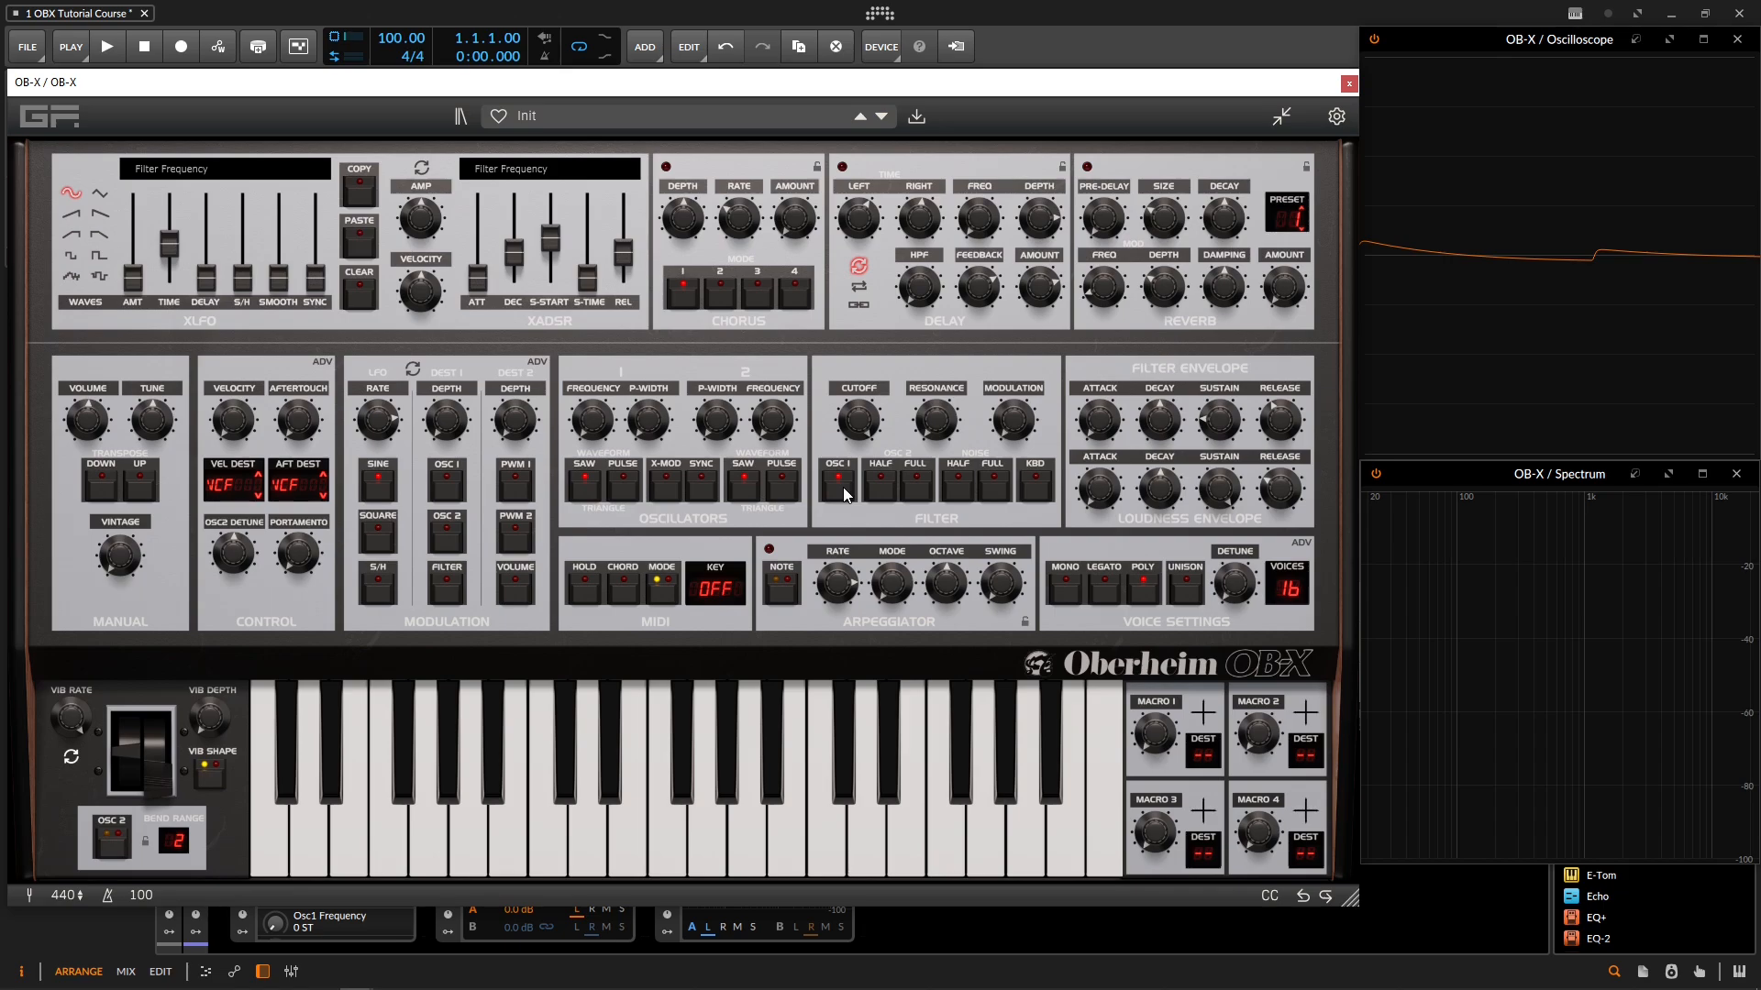
Step: Switch oscillator 2 in the filter mixer to full at +0.00 dB, off, and half at -5.00 dB, and try full again
click(916, 483)
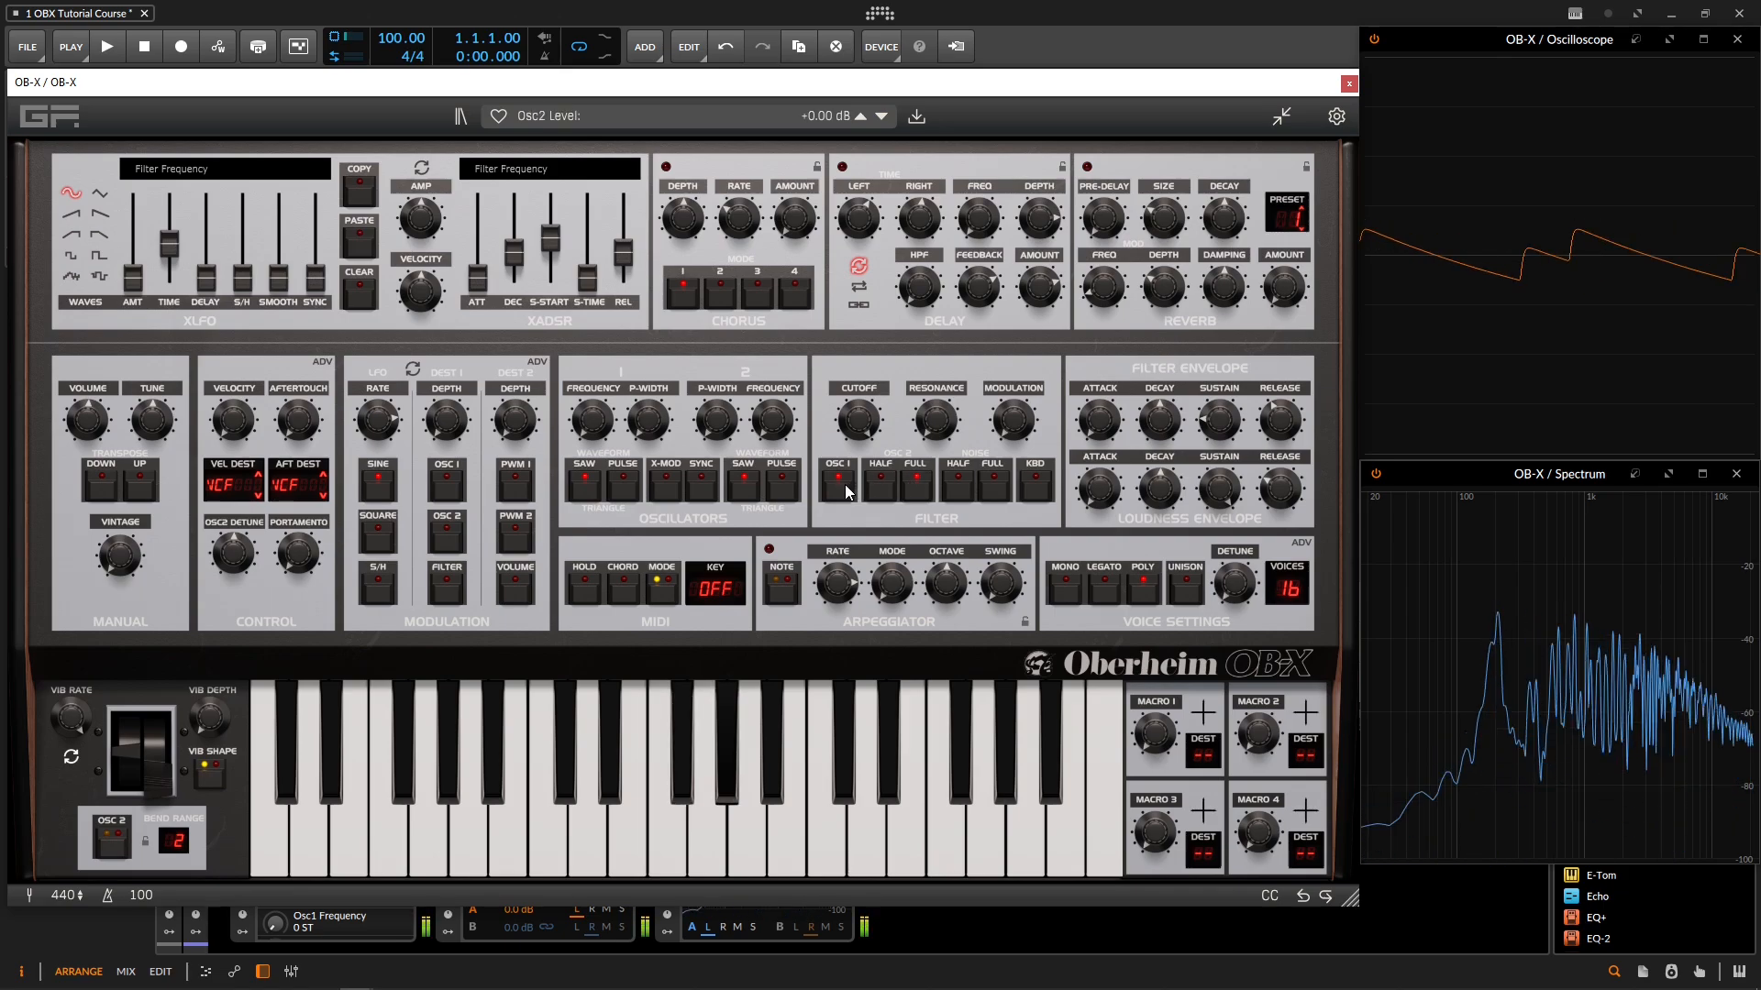
click(911, 488)
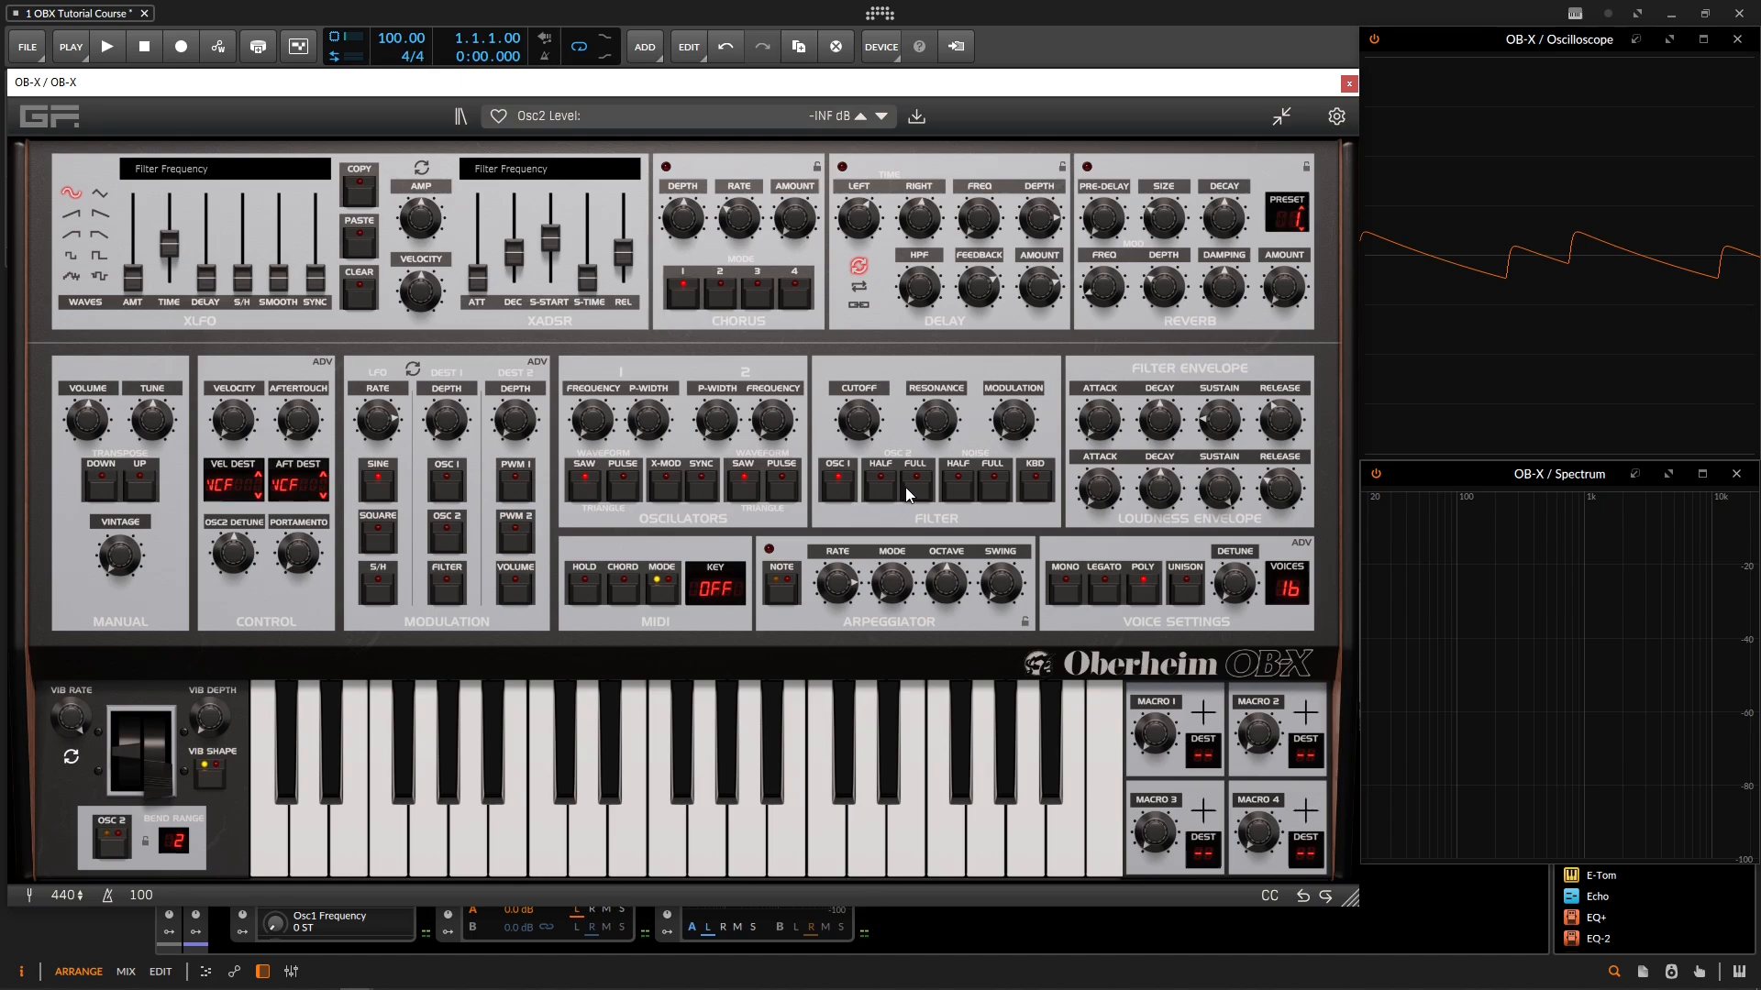
click(879, 487)
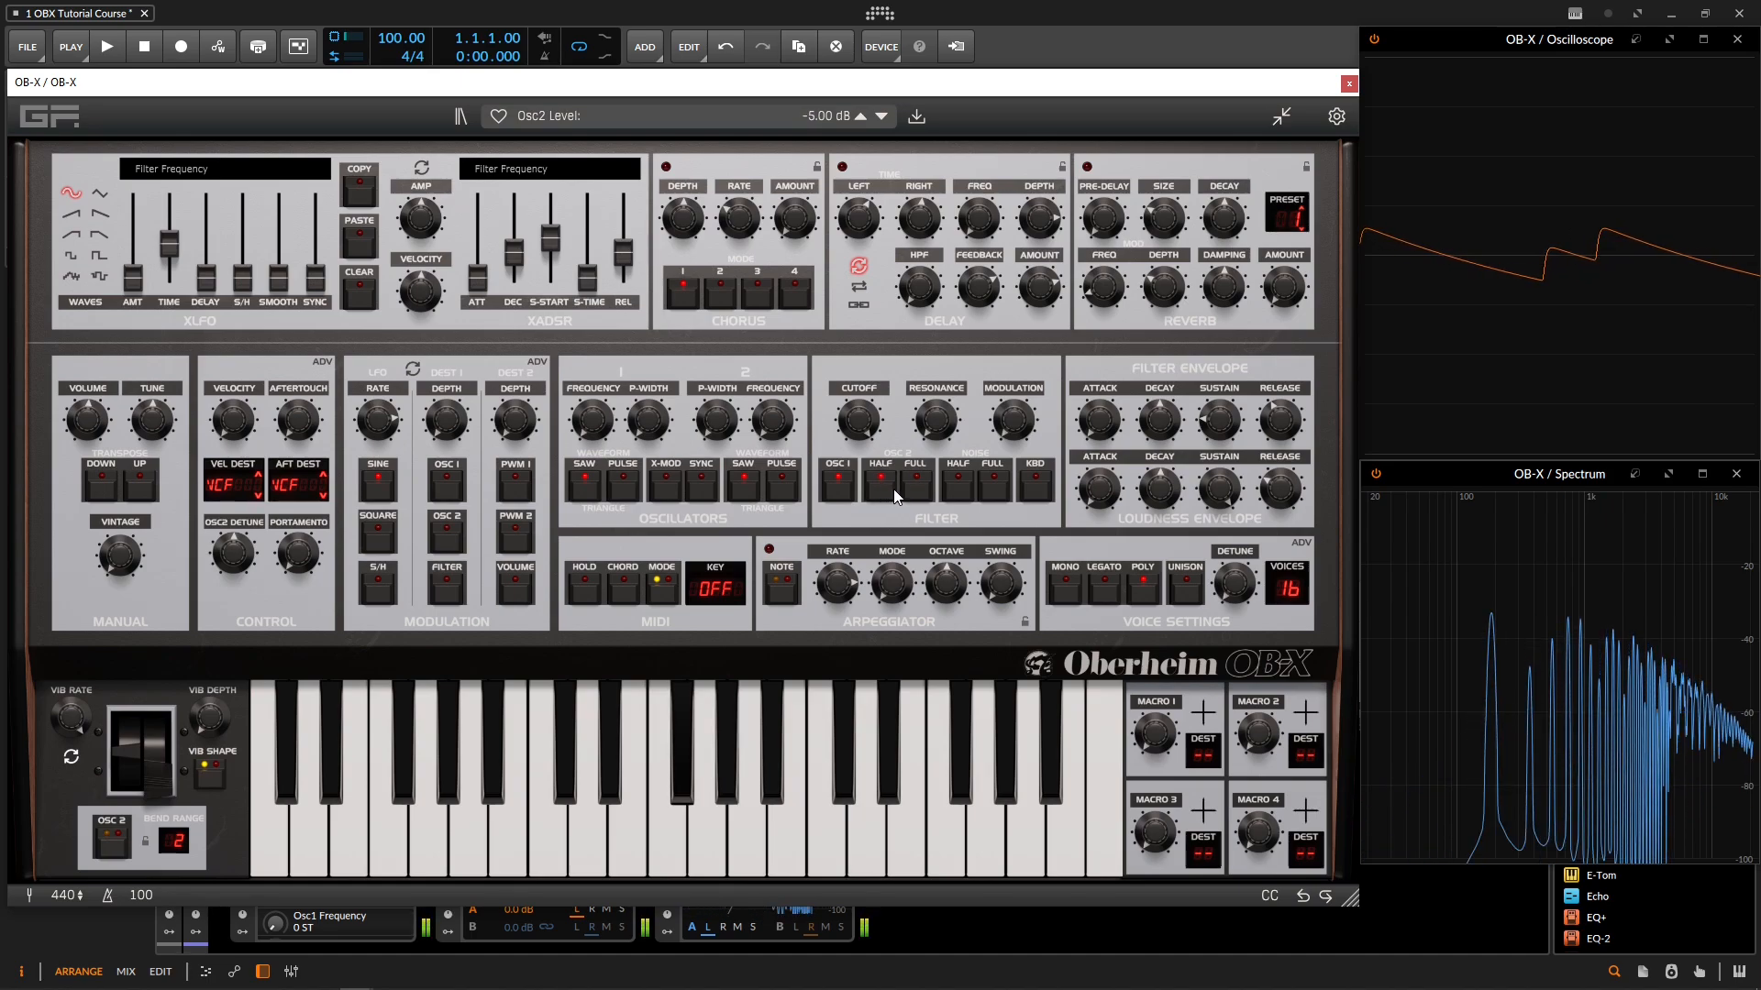
click(917, 488)
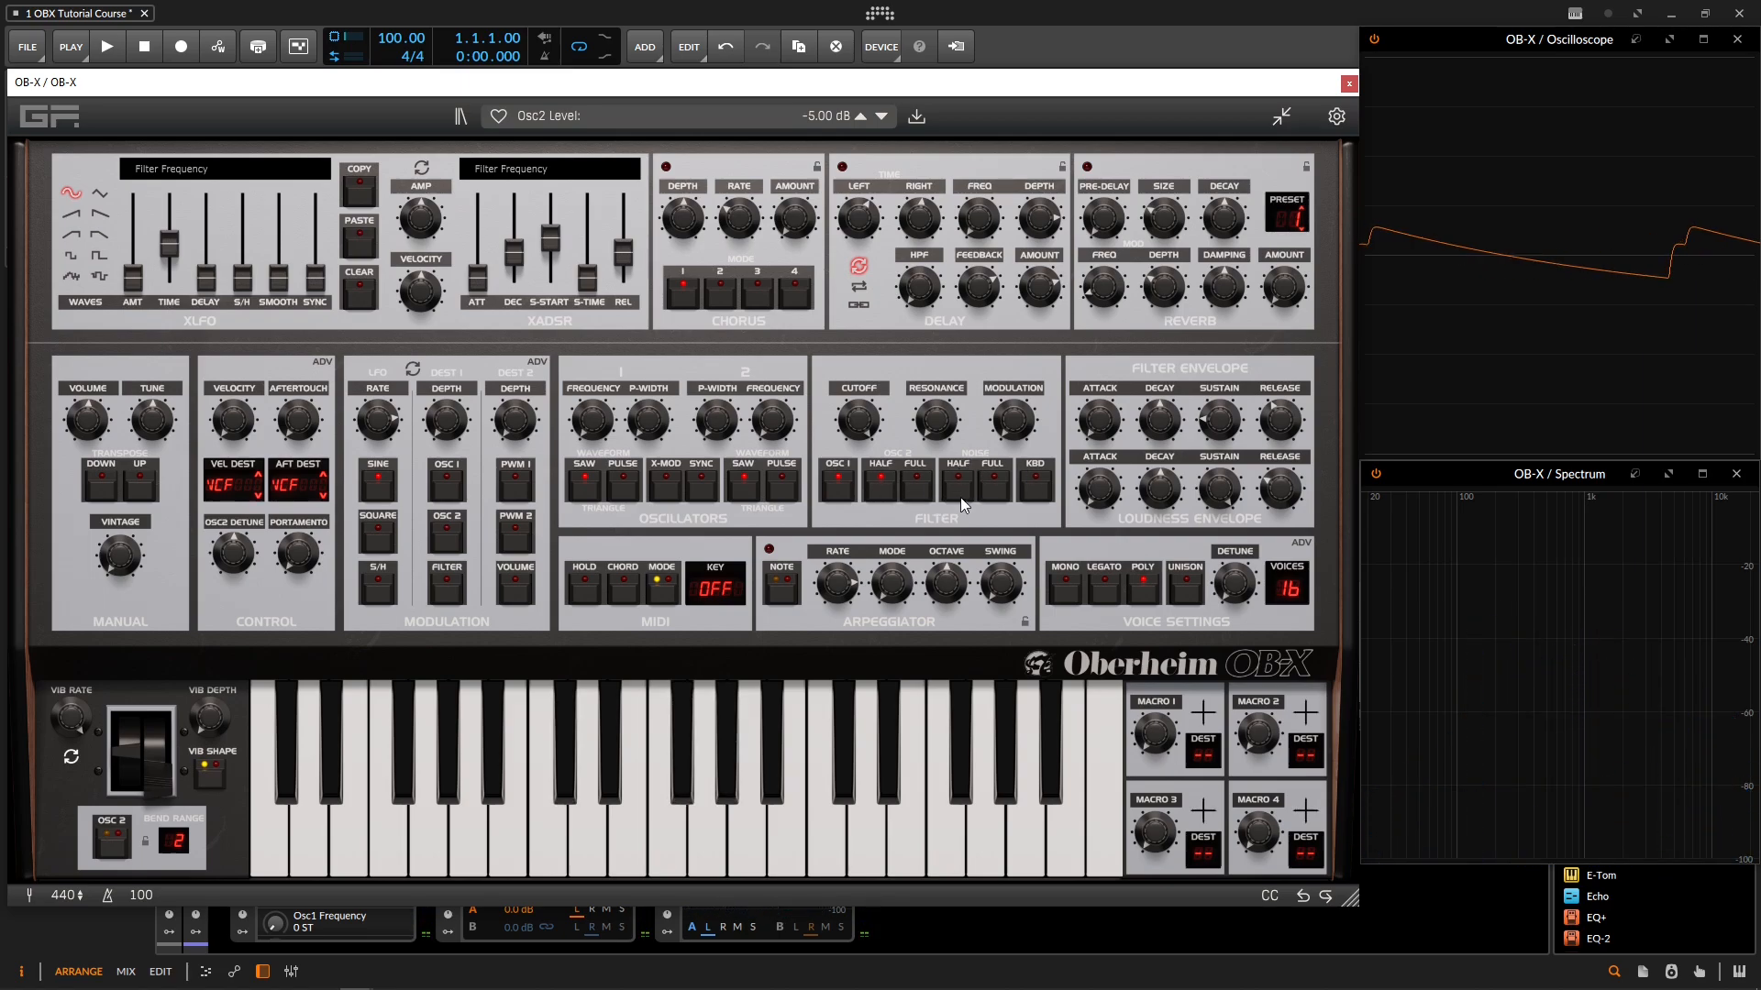
Step: Turn oscillator 1 off and try the noise at half level, -5.00 dB, and at full level
click(852, 495)
click(966, 488)
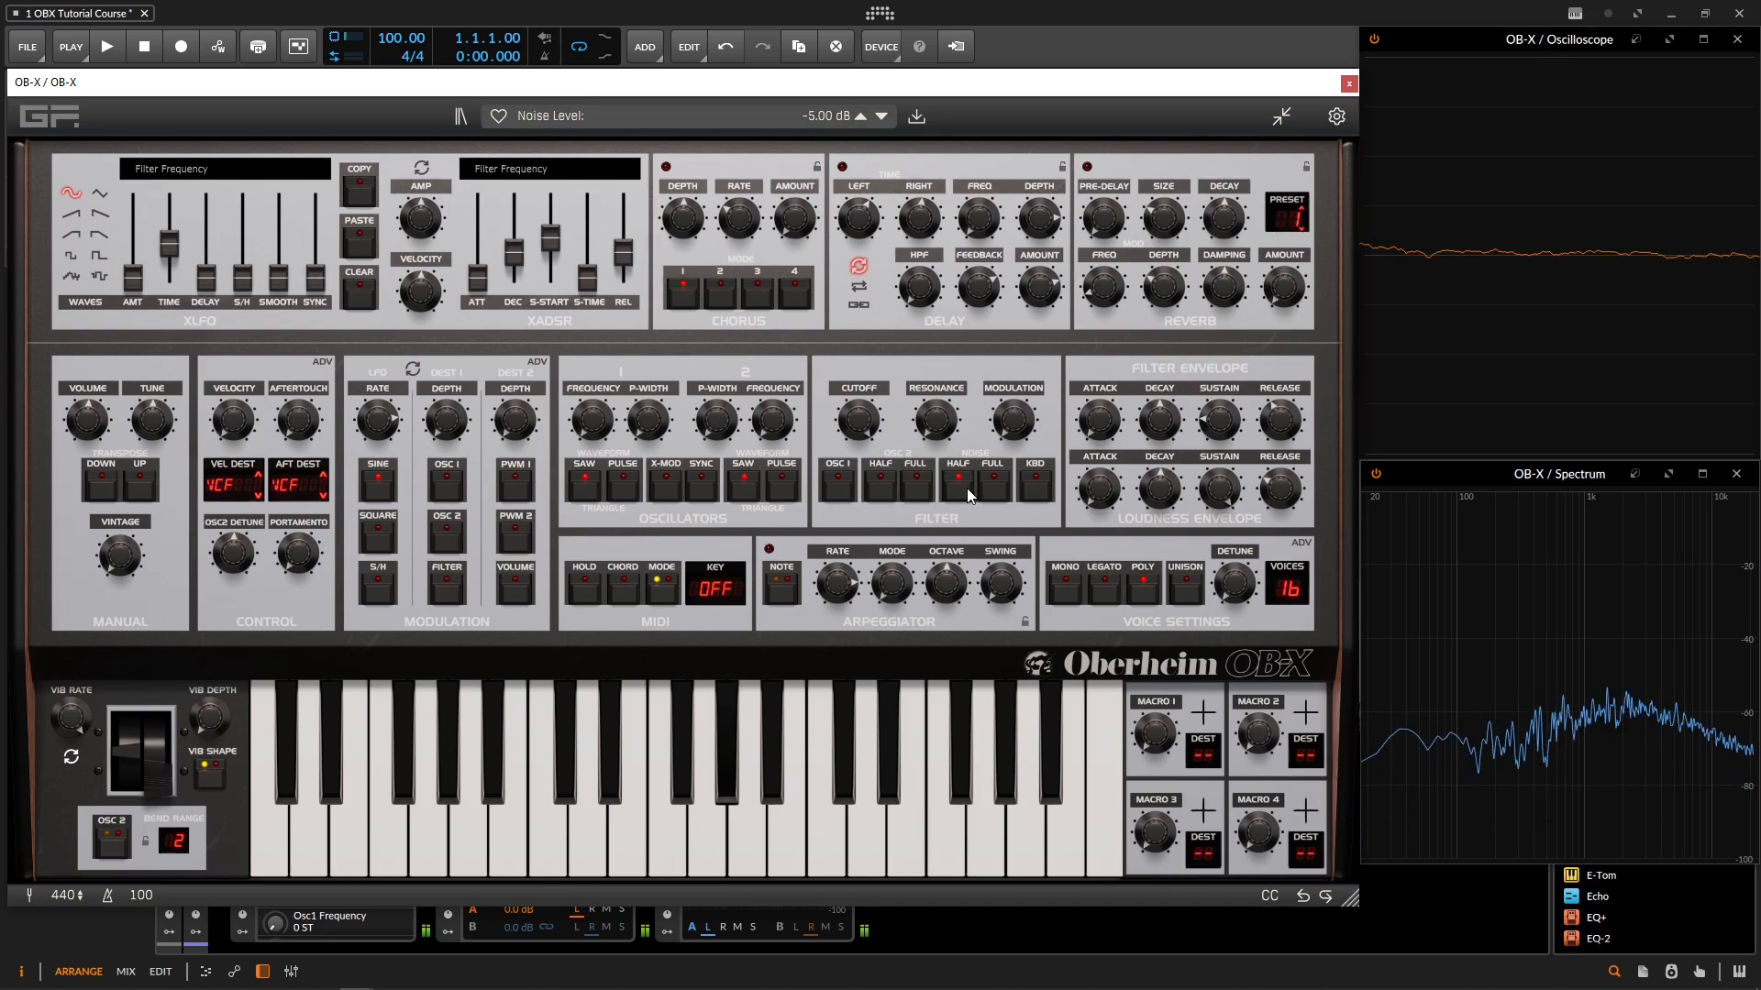
click(987, 486)
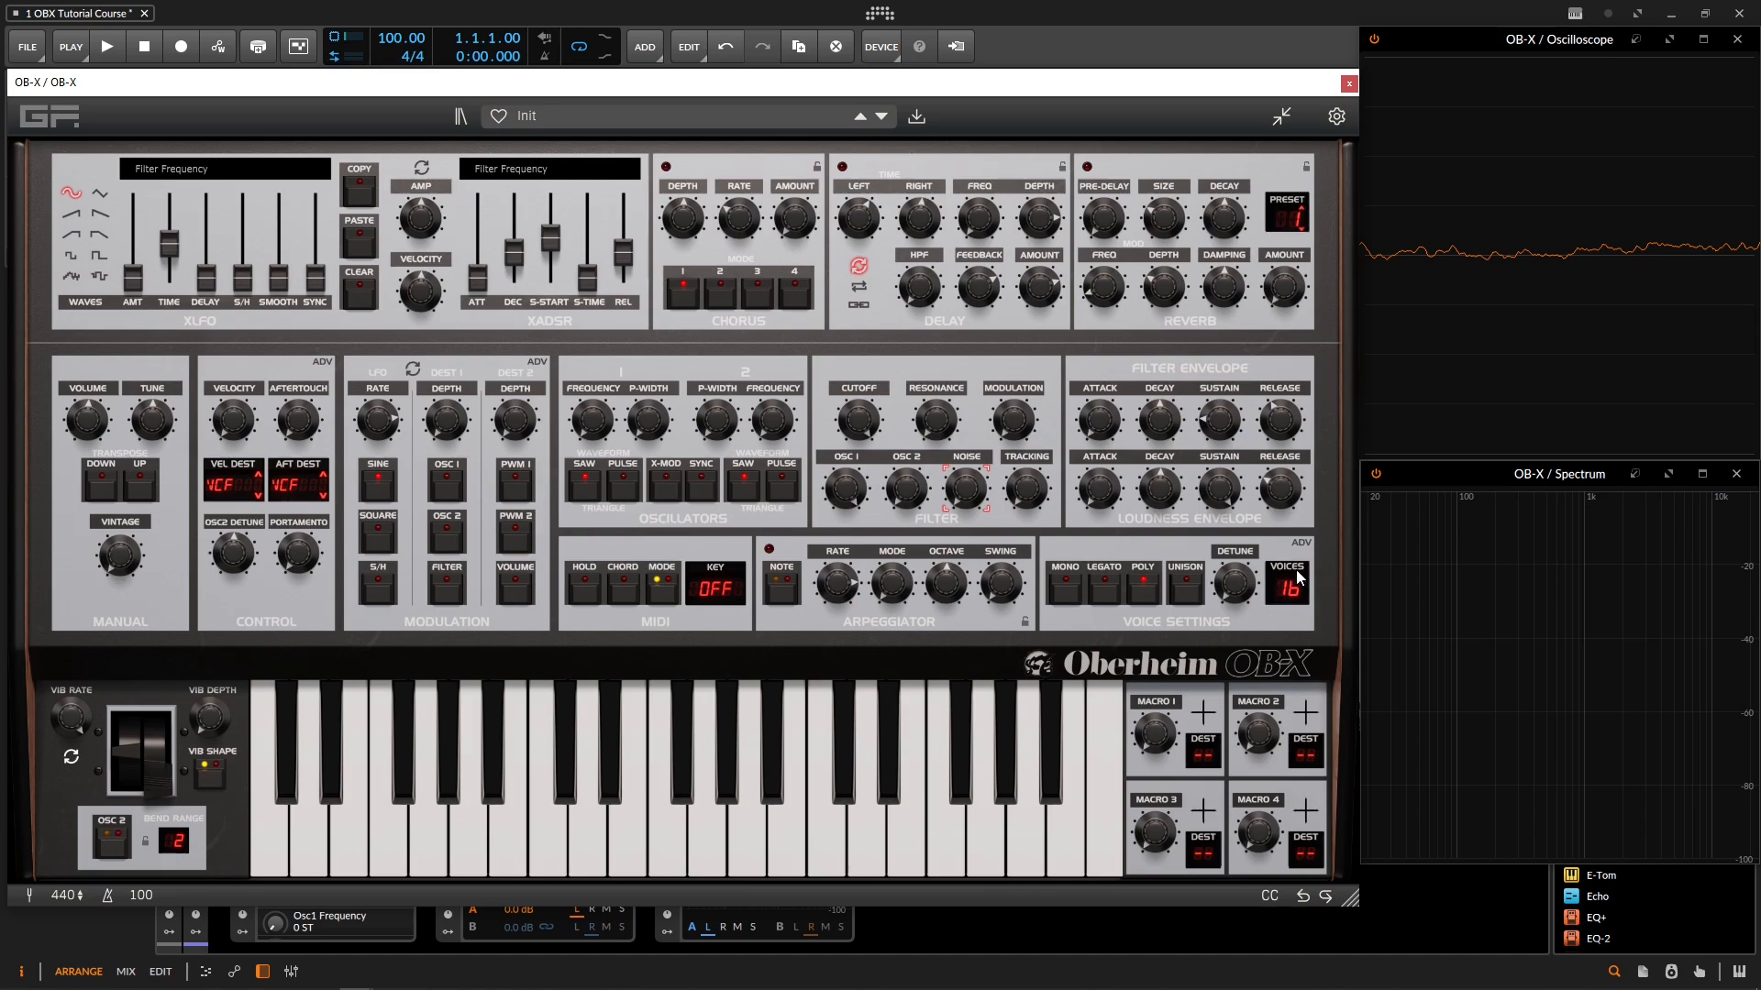
Step: Switch to Mono voice mode and shape the sound with about 55% resonance, 63.5% filter envelope amount and a 2136 ms loudness decay
drag(1291, 569, 1291, 519)
click(1066, 594)
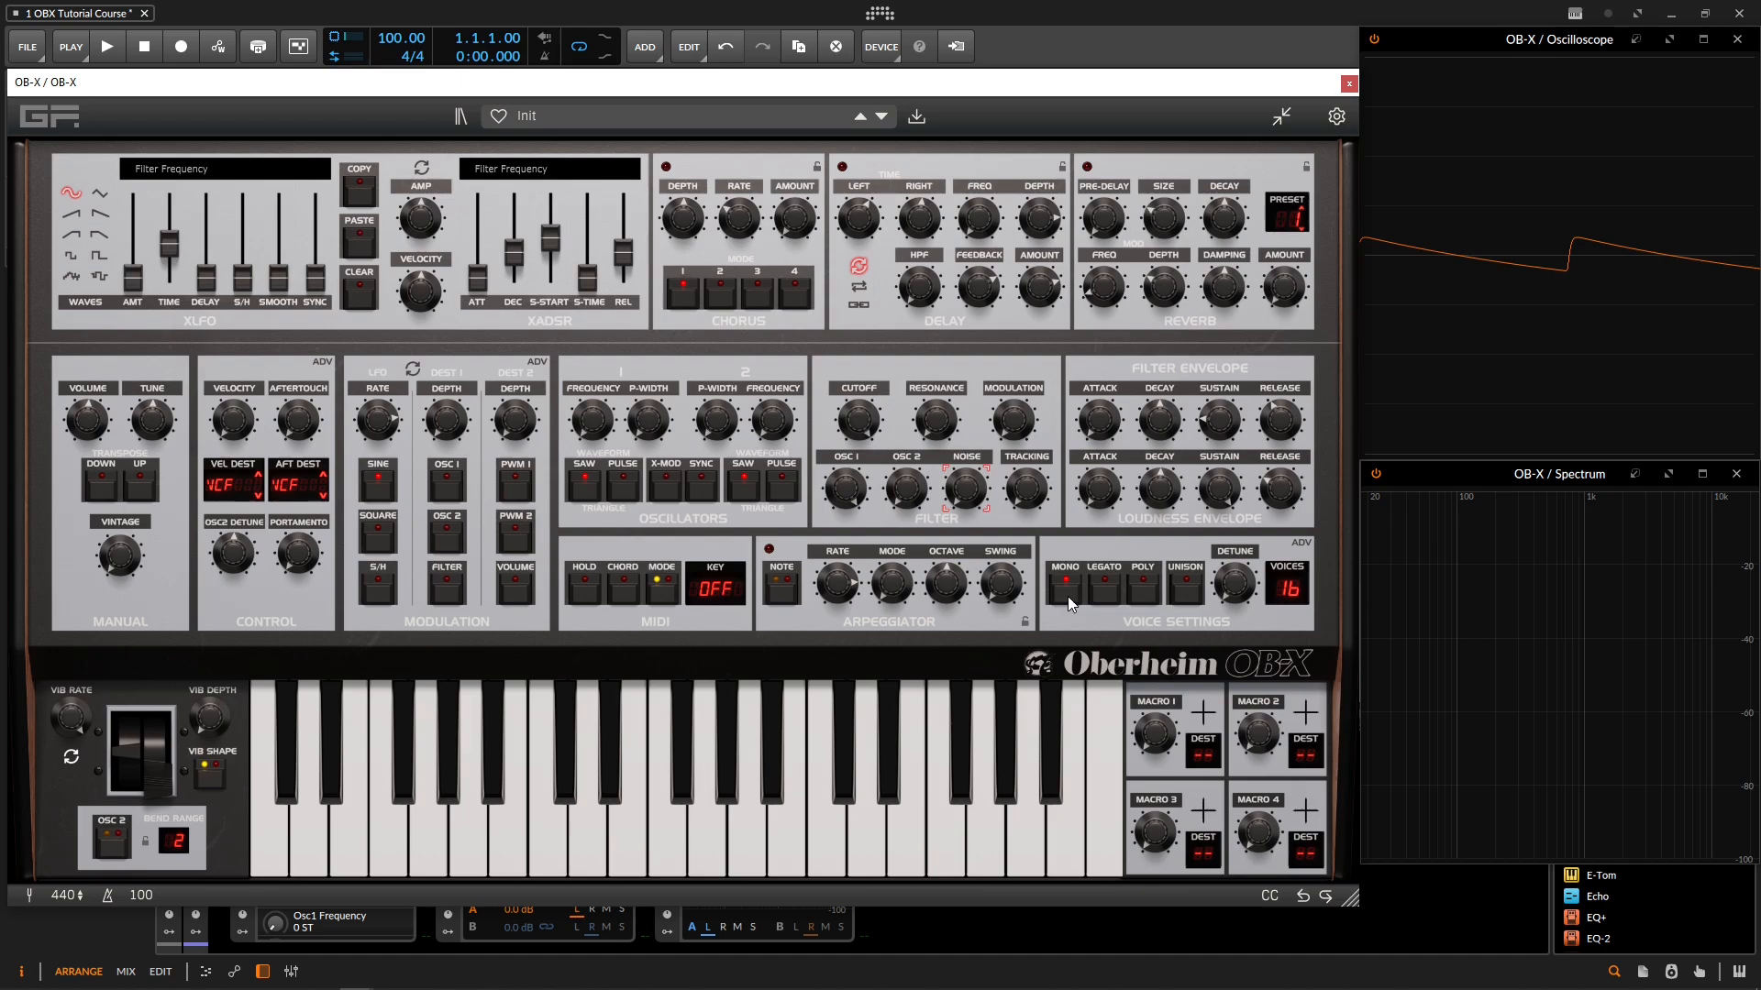
click(862, 420)
drag(934, 421, 949, 356)
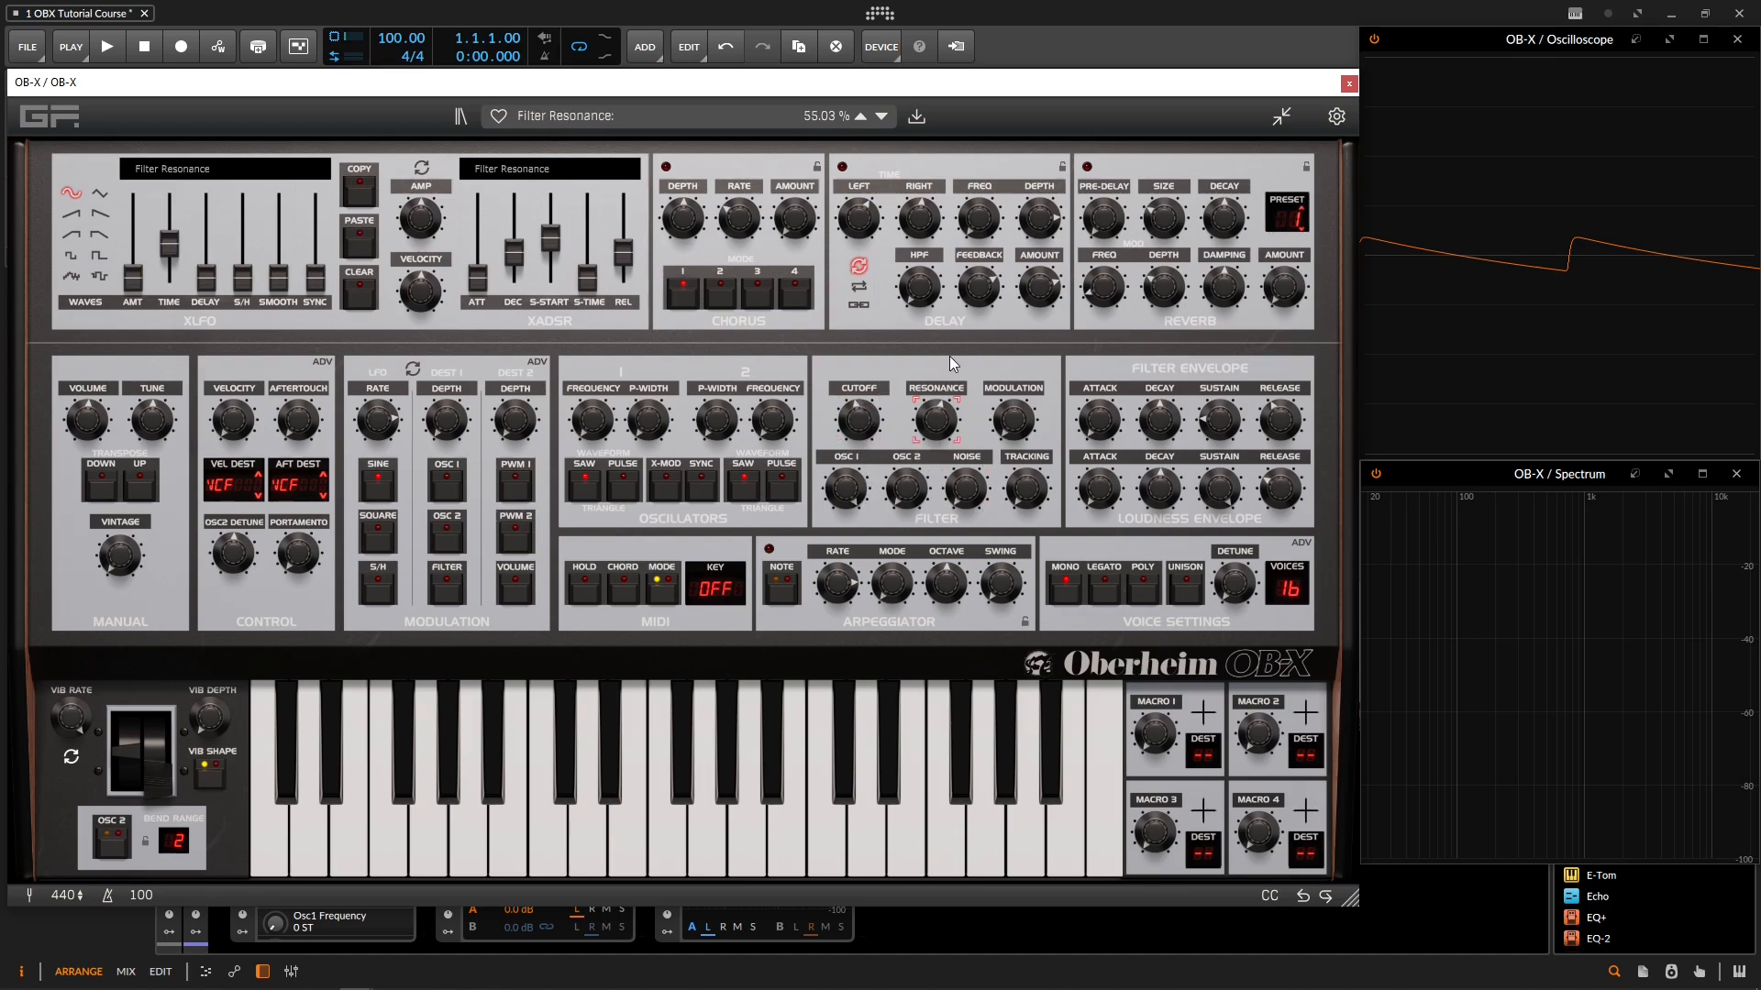
drag(1016, 426, 1011, 348)
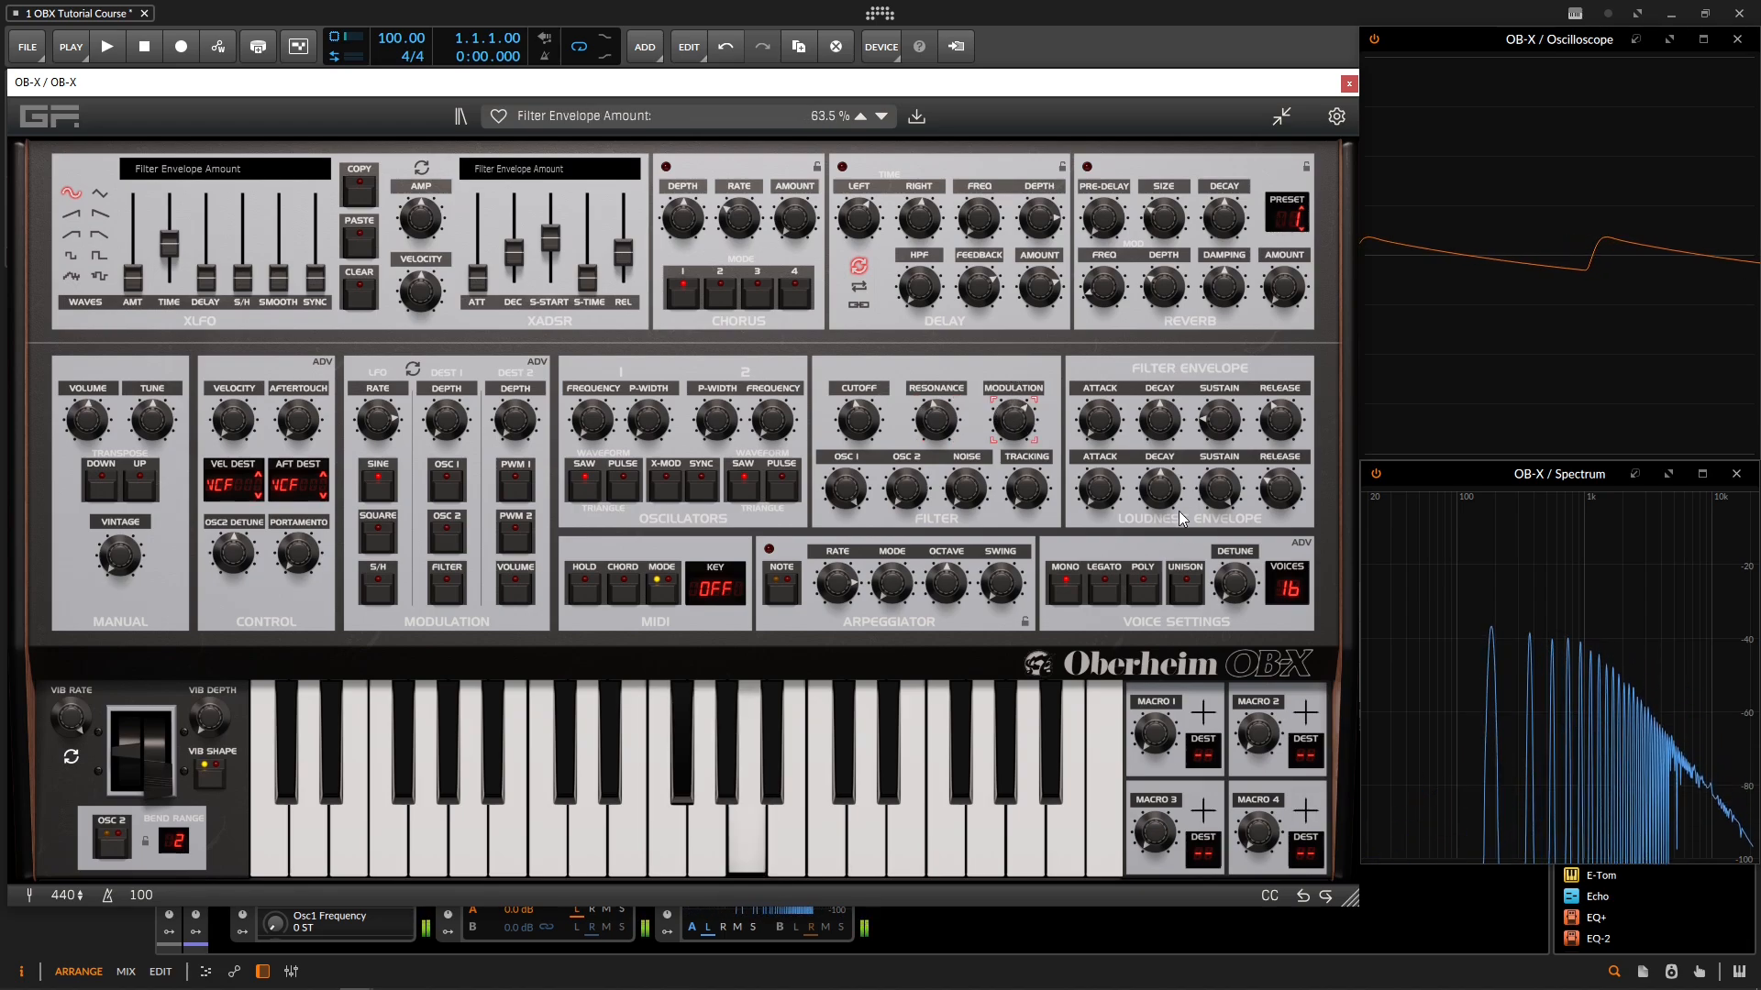
click(1161, 488)
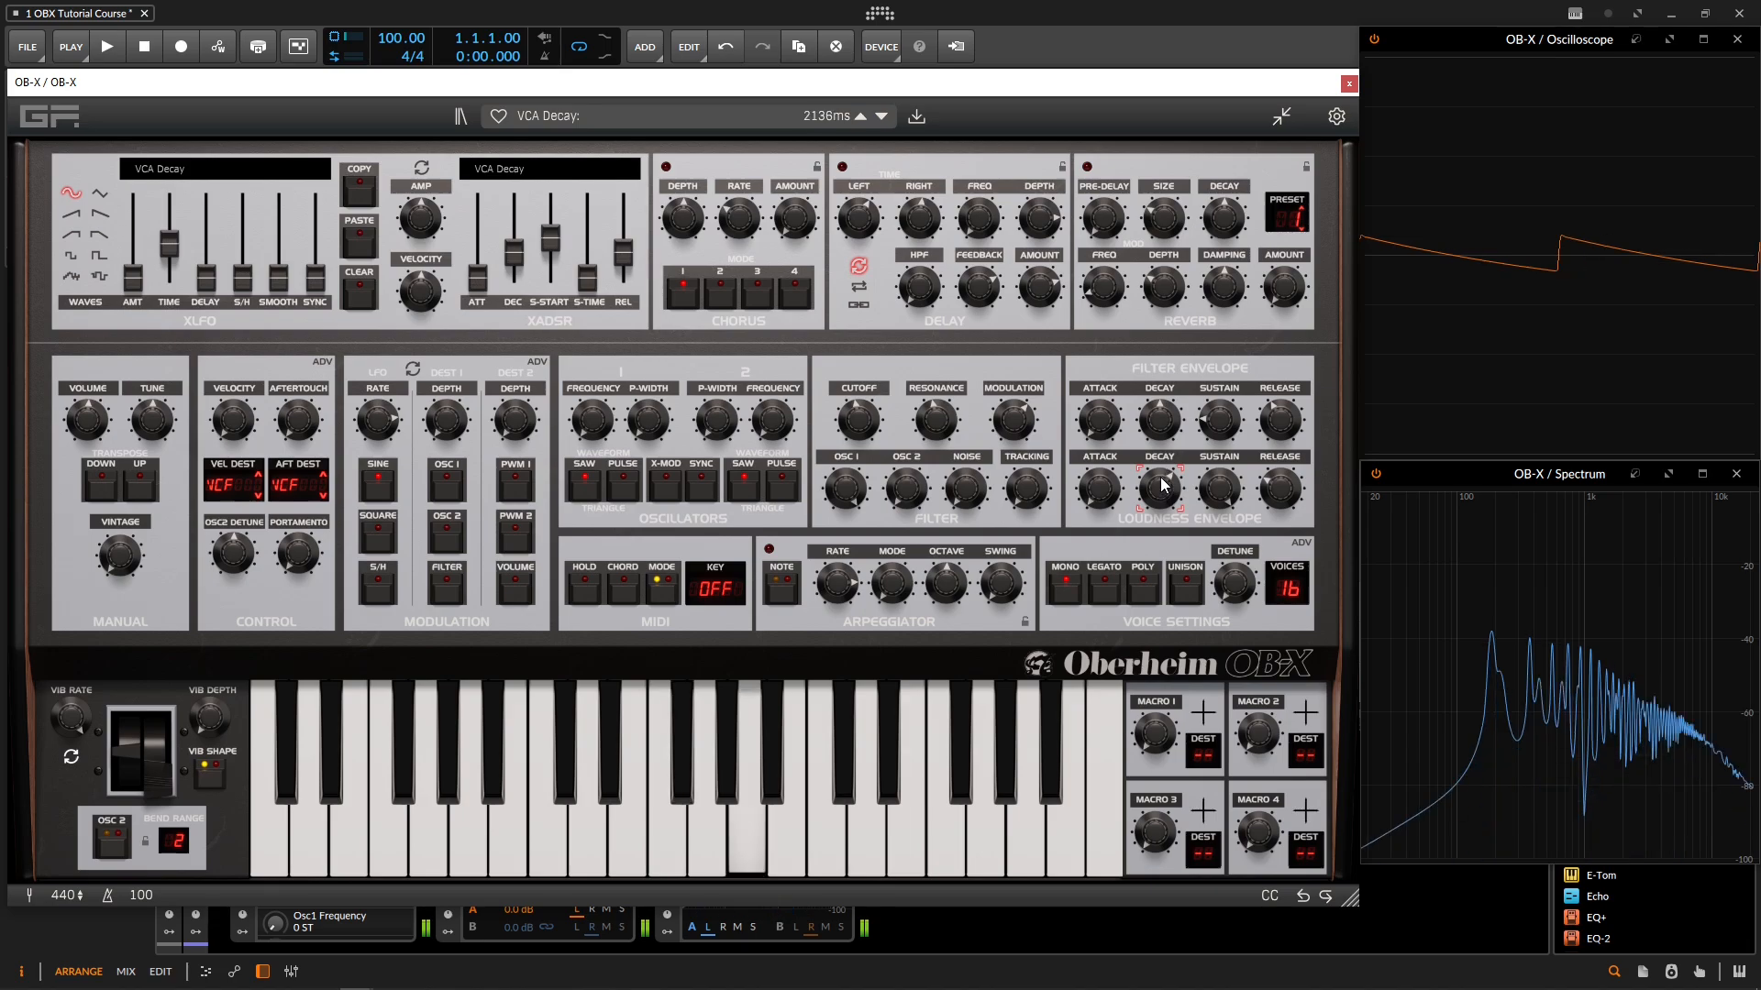
click(949, 413)
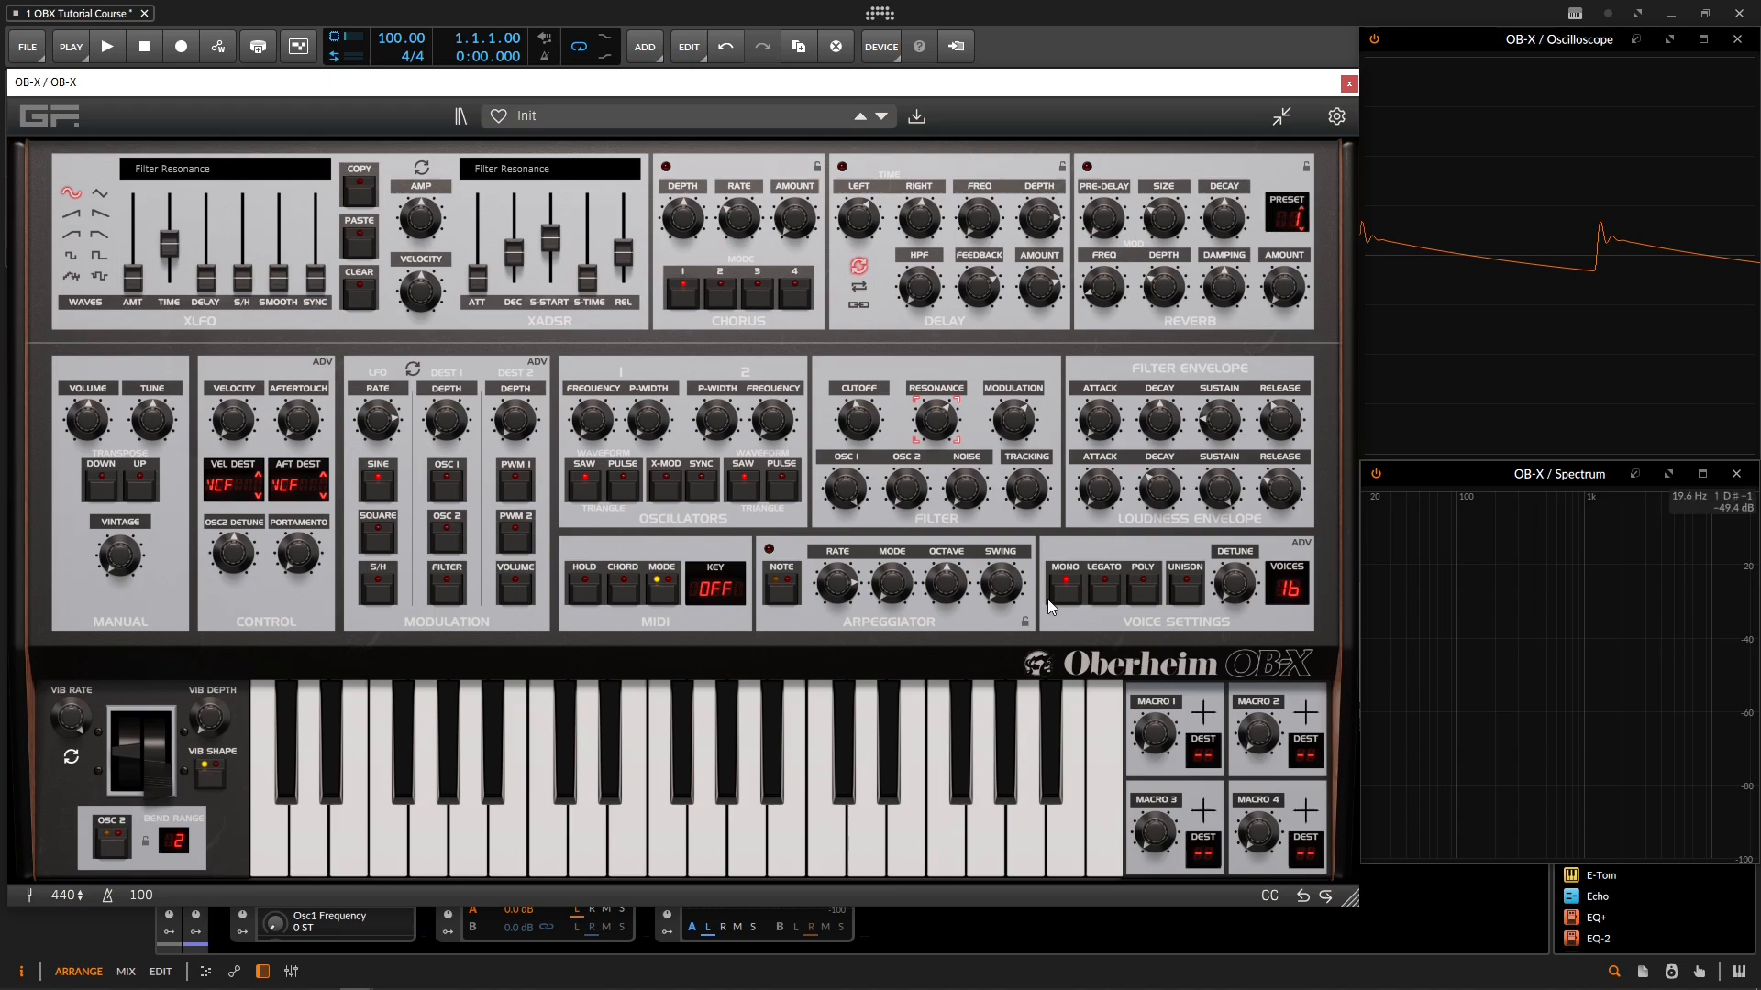
Step: Switch the voice mode to Legato
click(1103, 592)
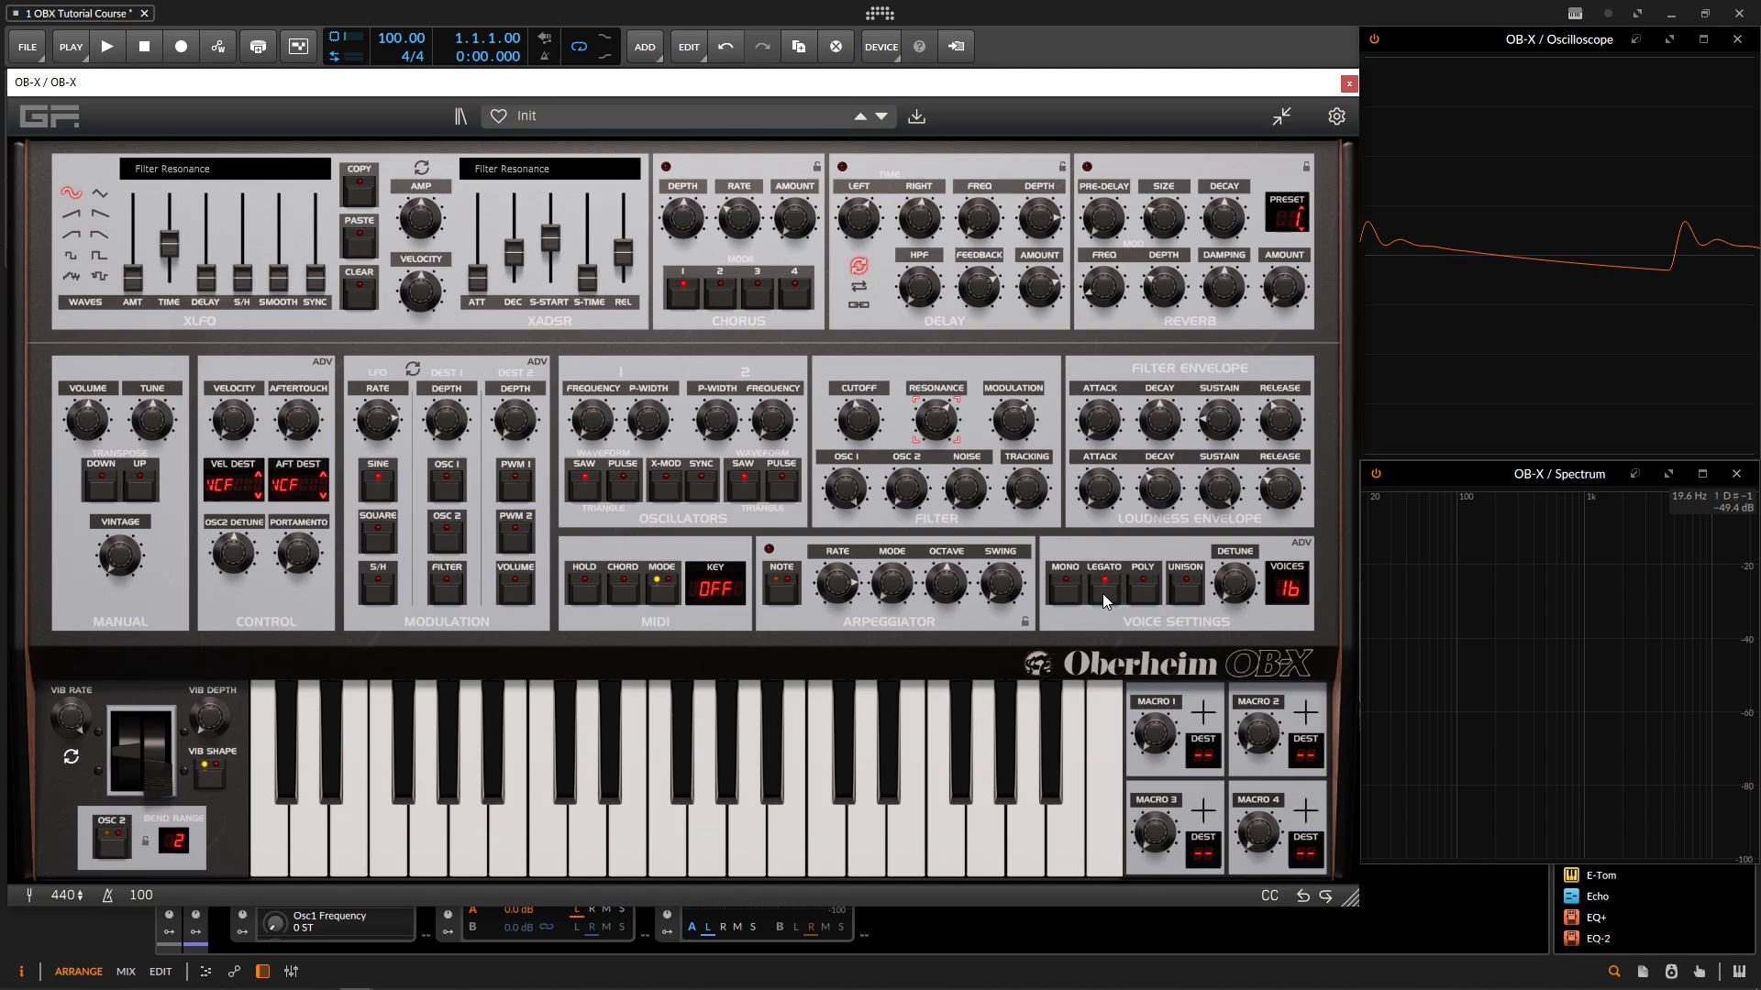
click(1102, 592)
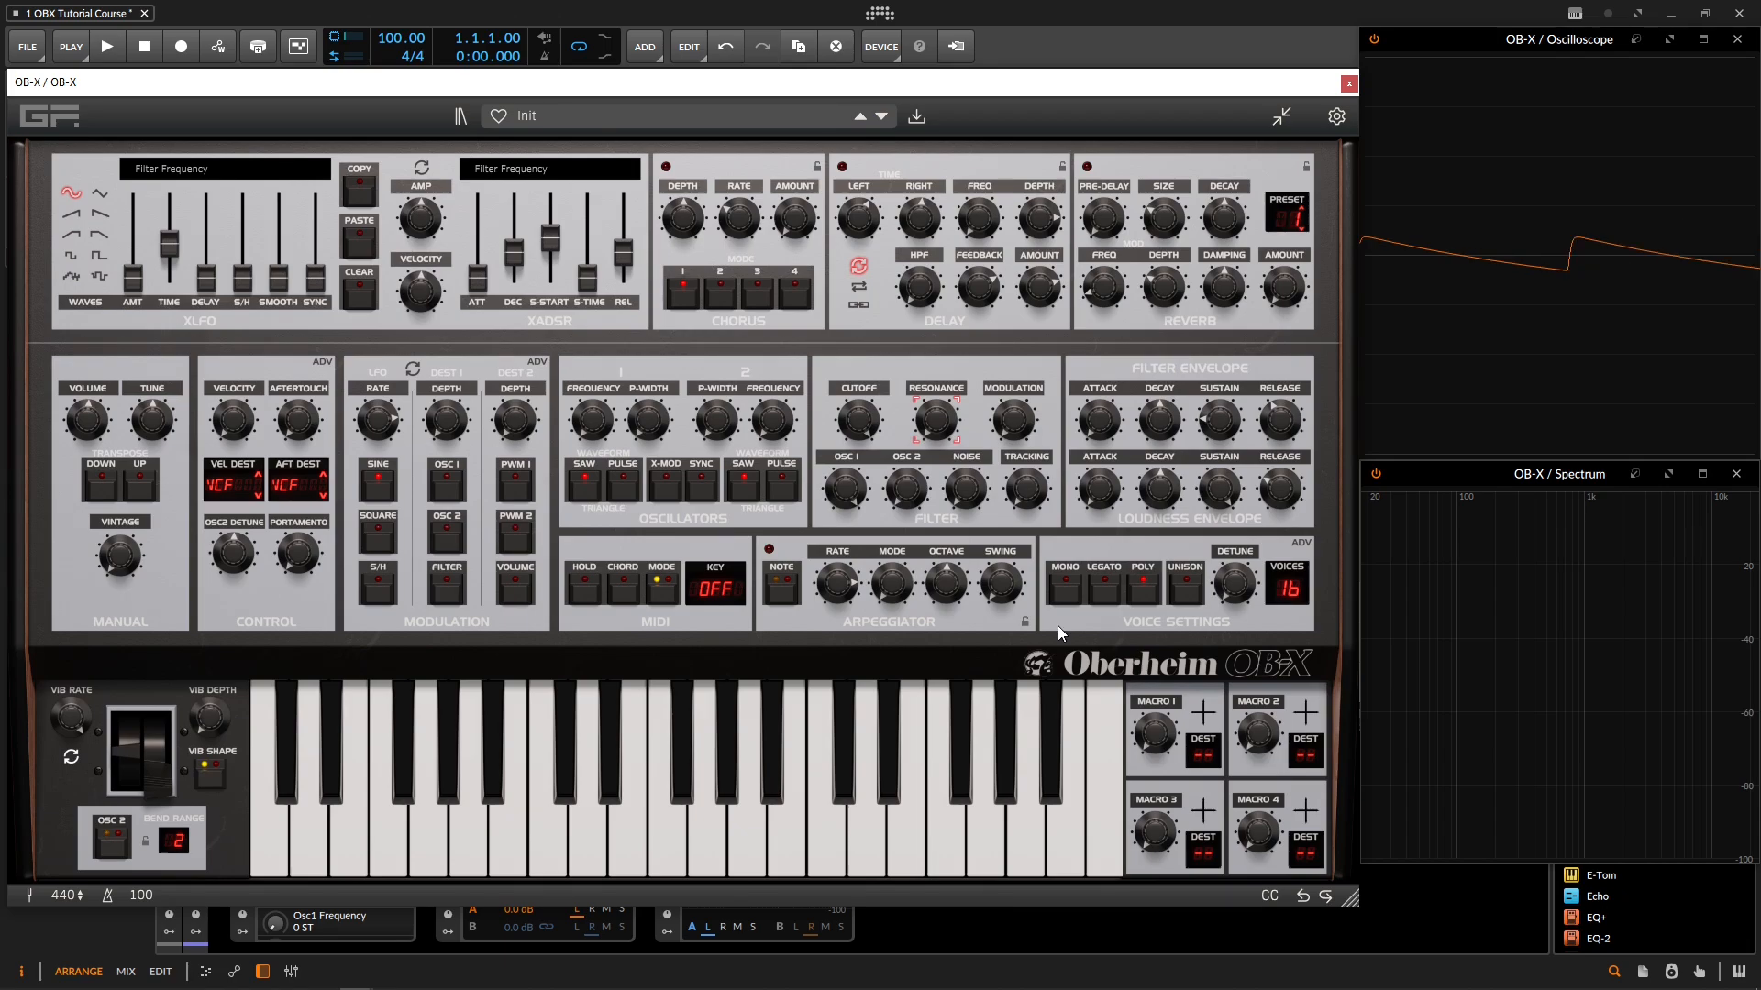
Step: Enable Unison and raise the detune spread to about 52.21%
click(1179, 594)
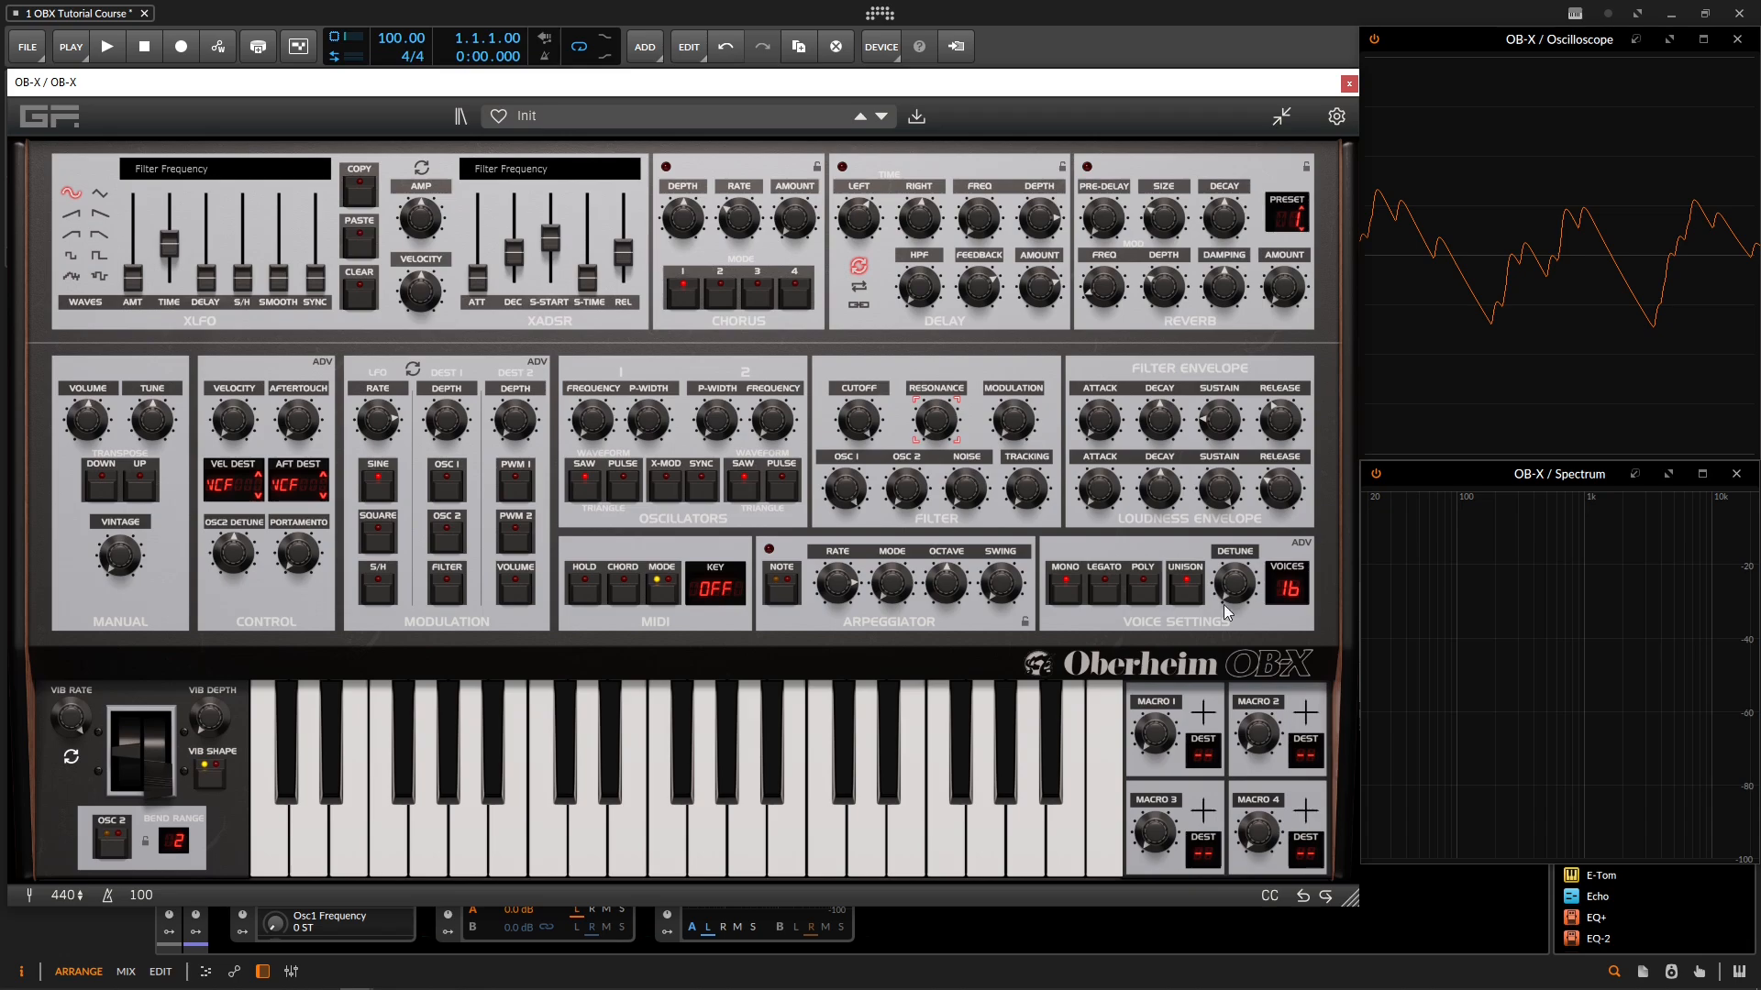
drag(1237, 592, 1236, 552)
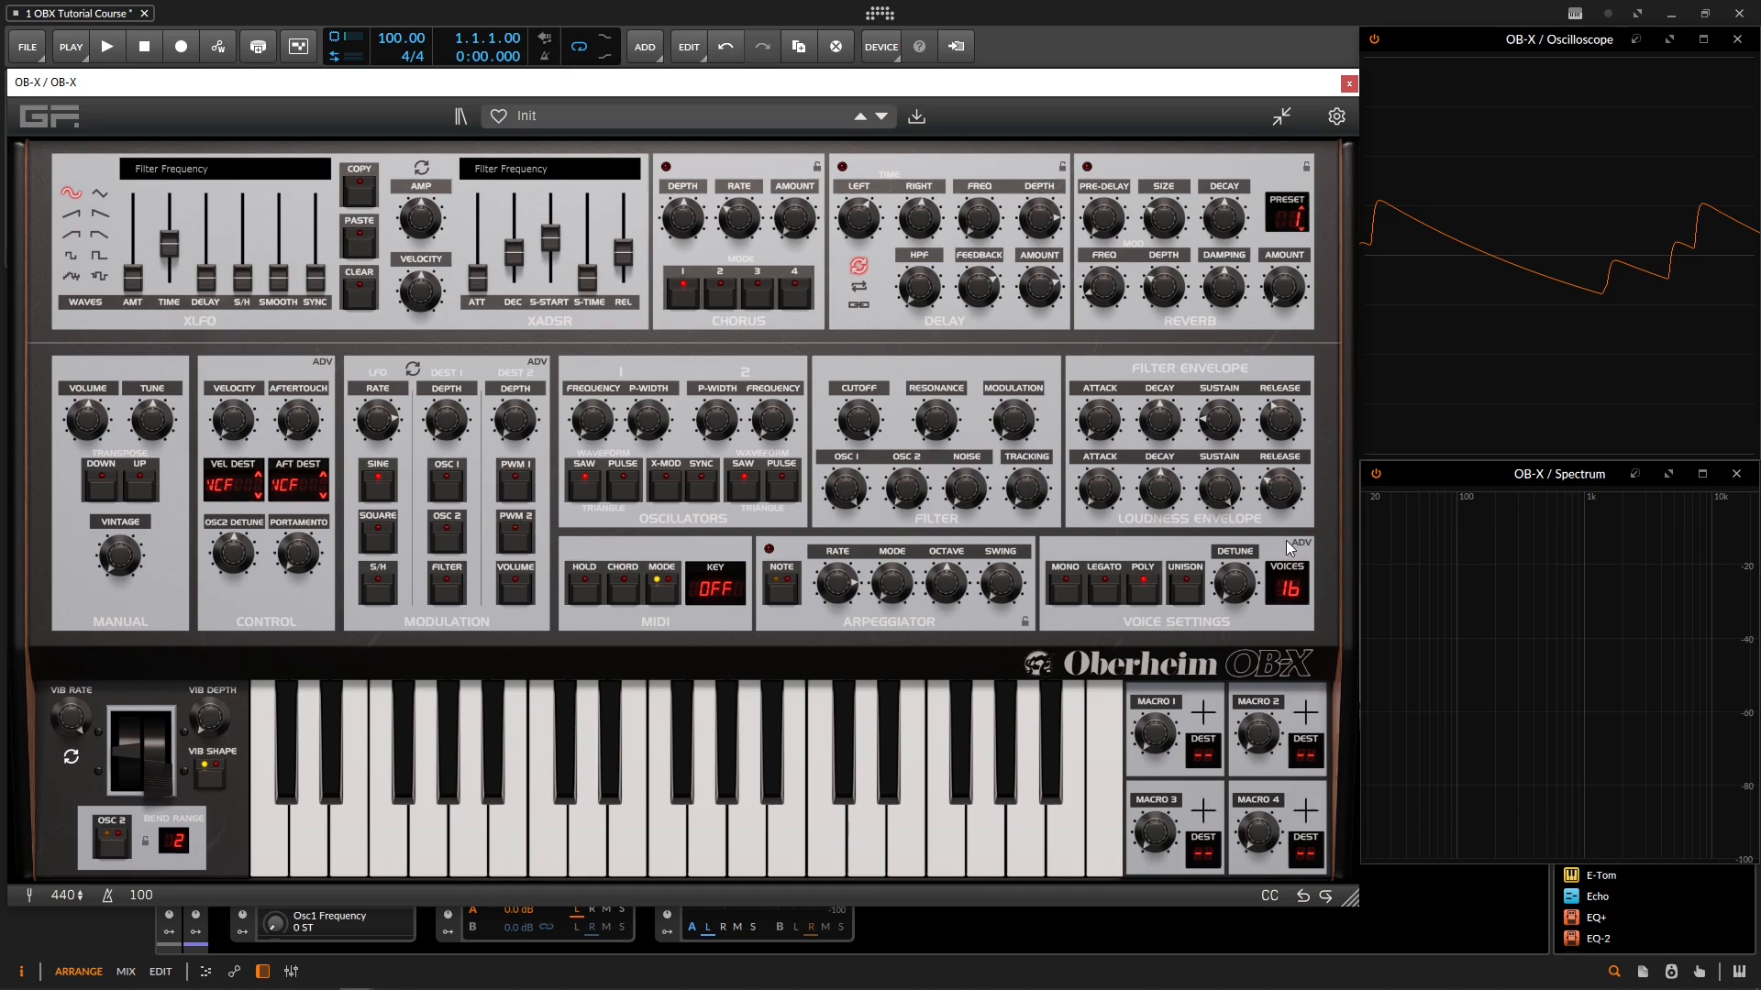
click(1187, 590)
drag(1247, 592, 1236, 524)
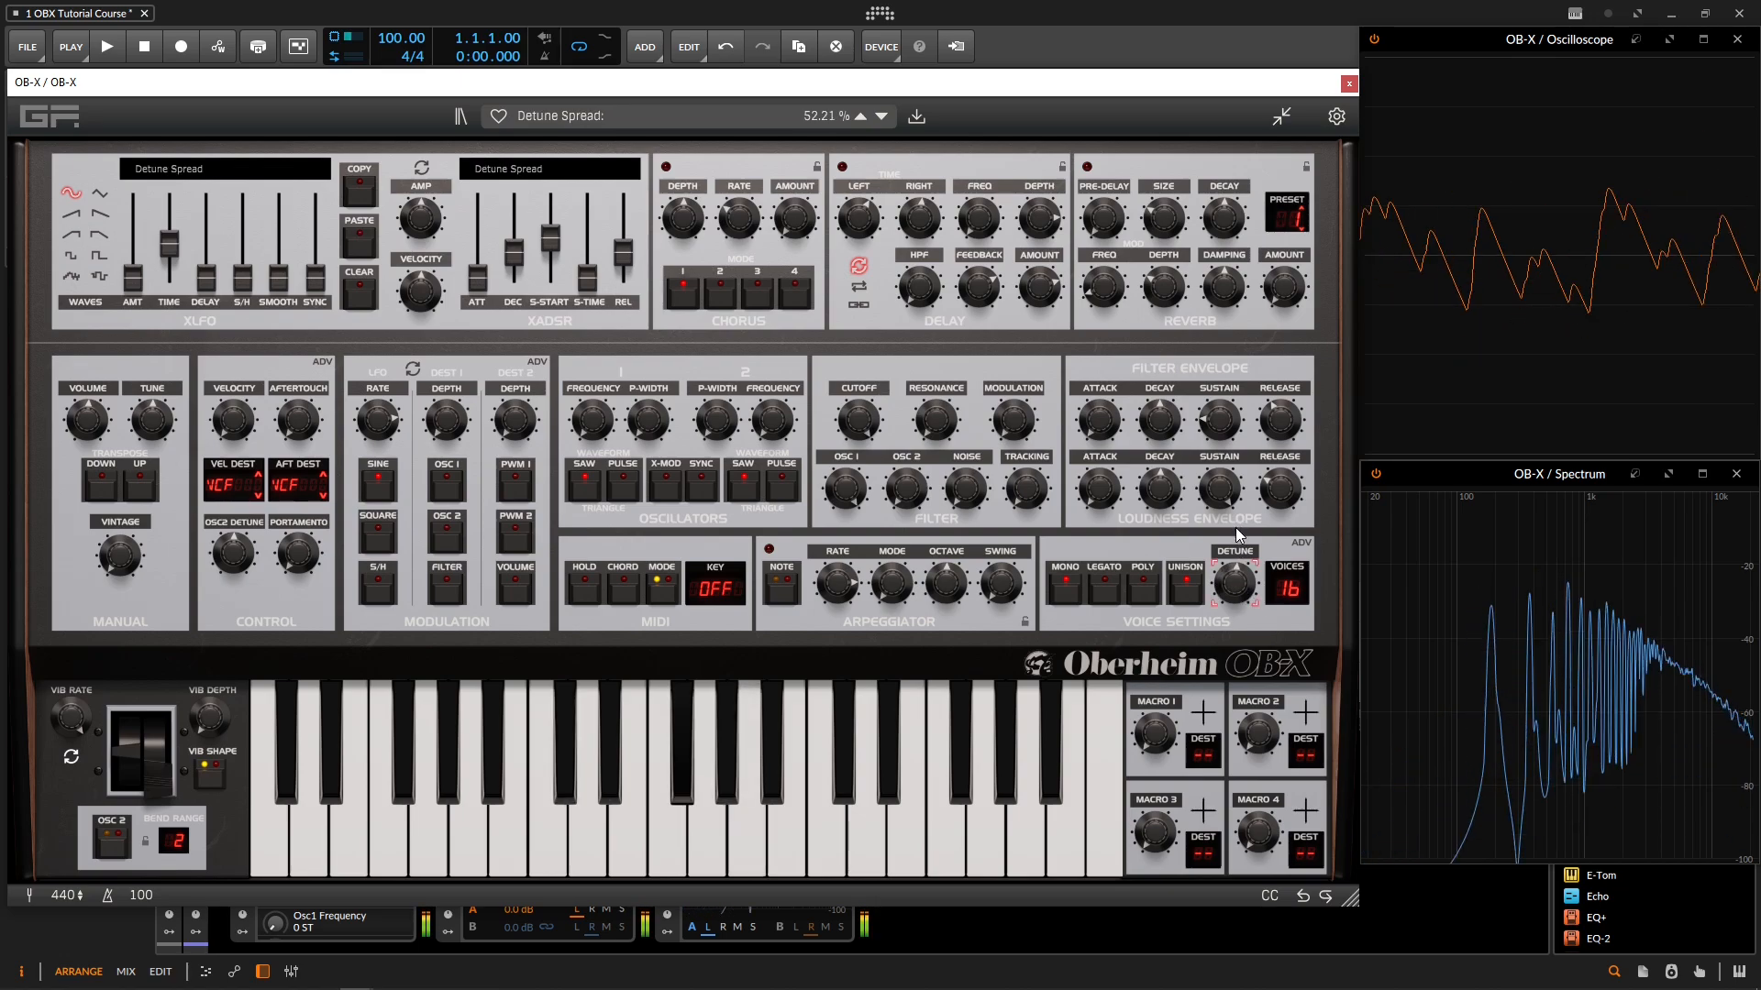
Step: Show the voice panning controls and choose panning preset 1 (Mono)
click(1300, 543)
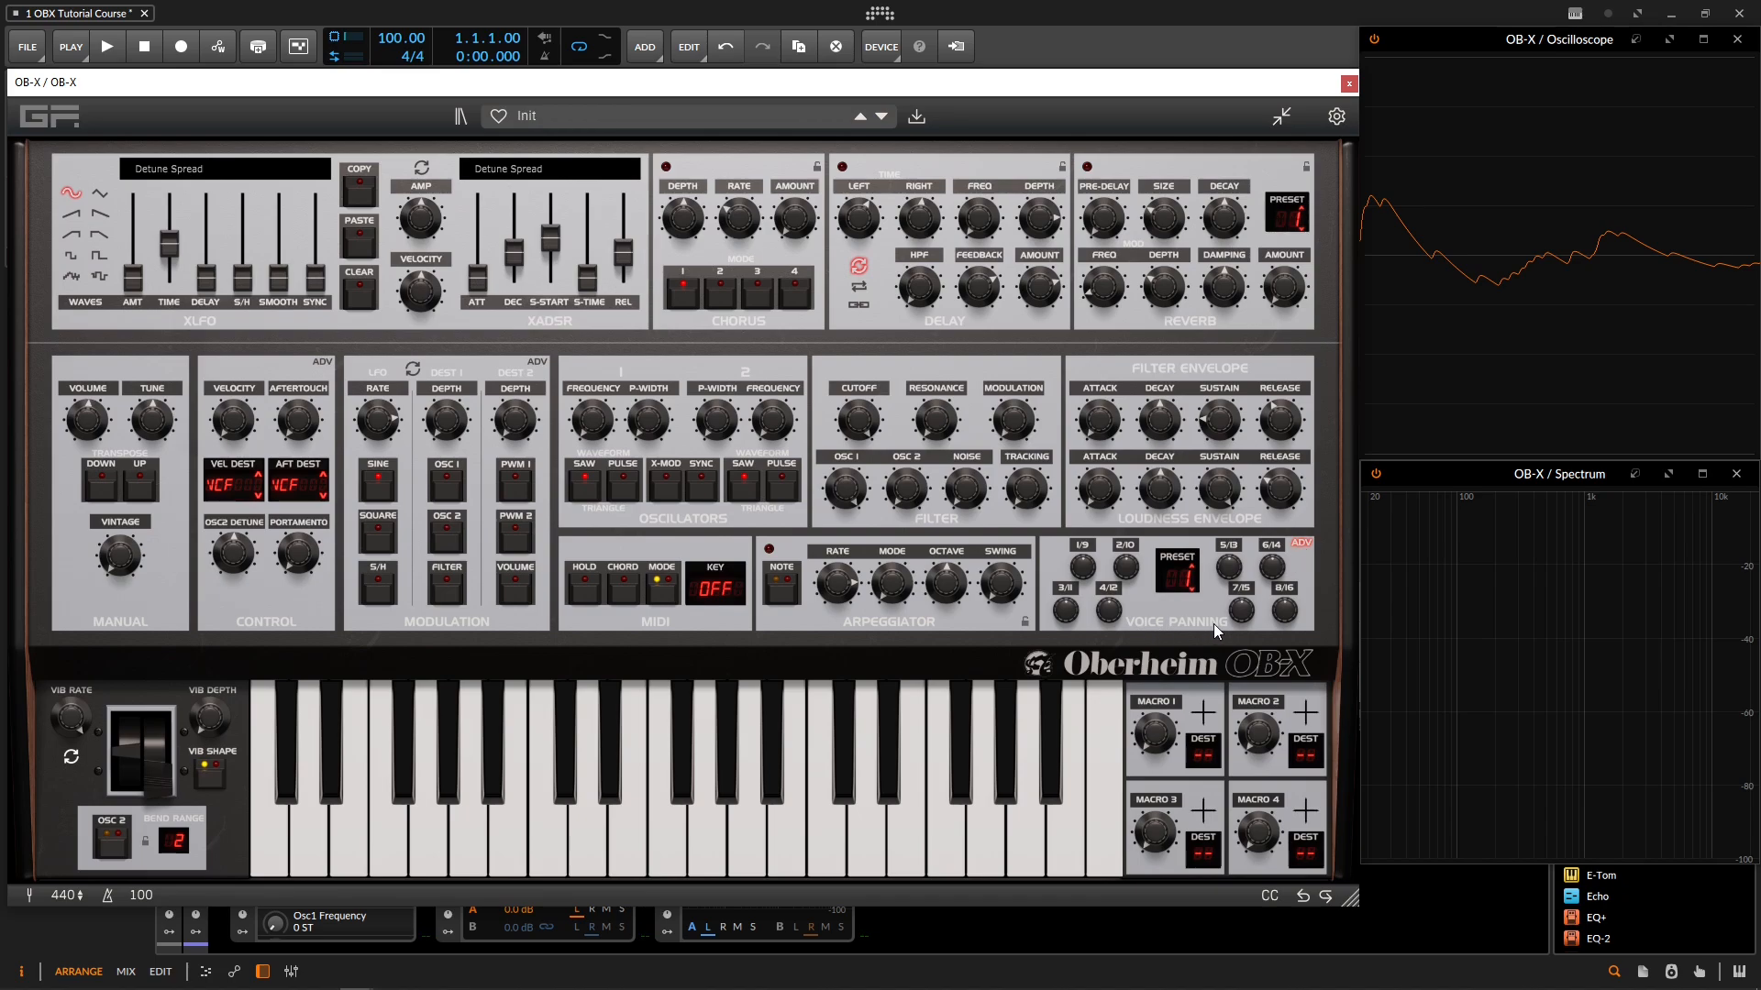
click(1183, 574)
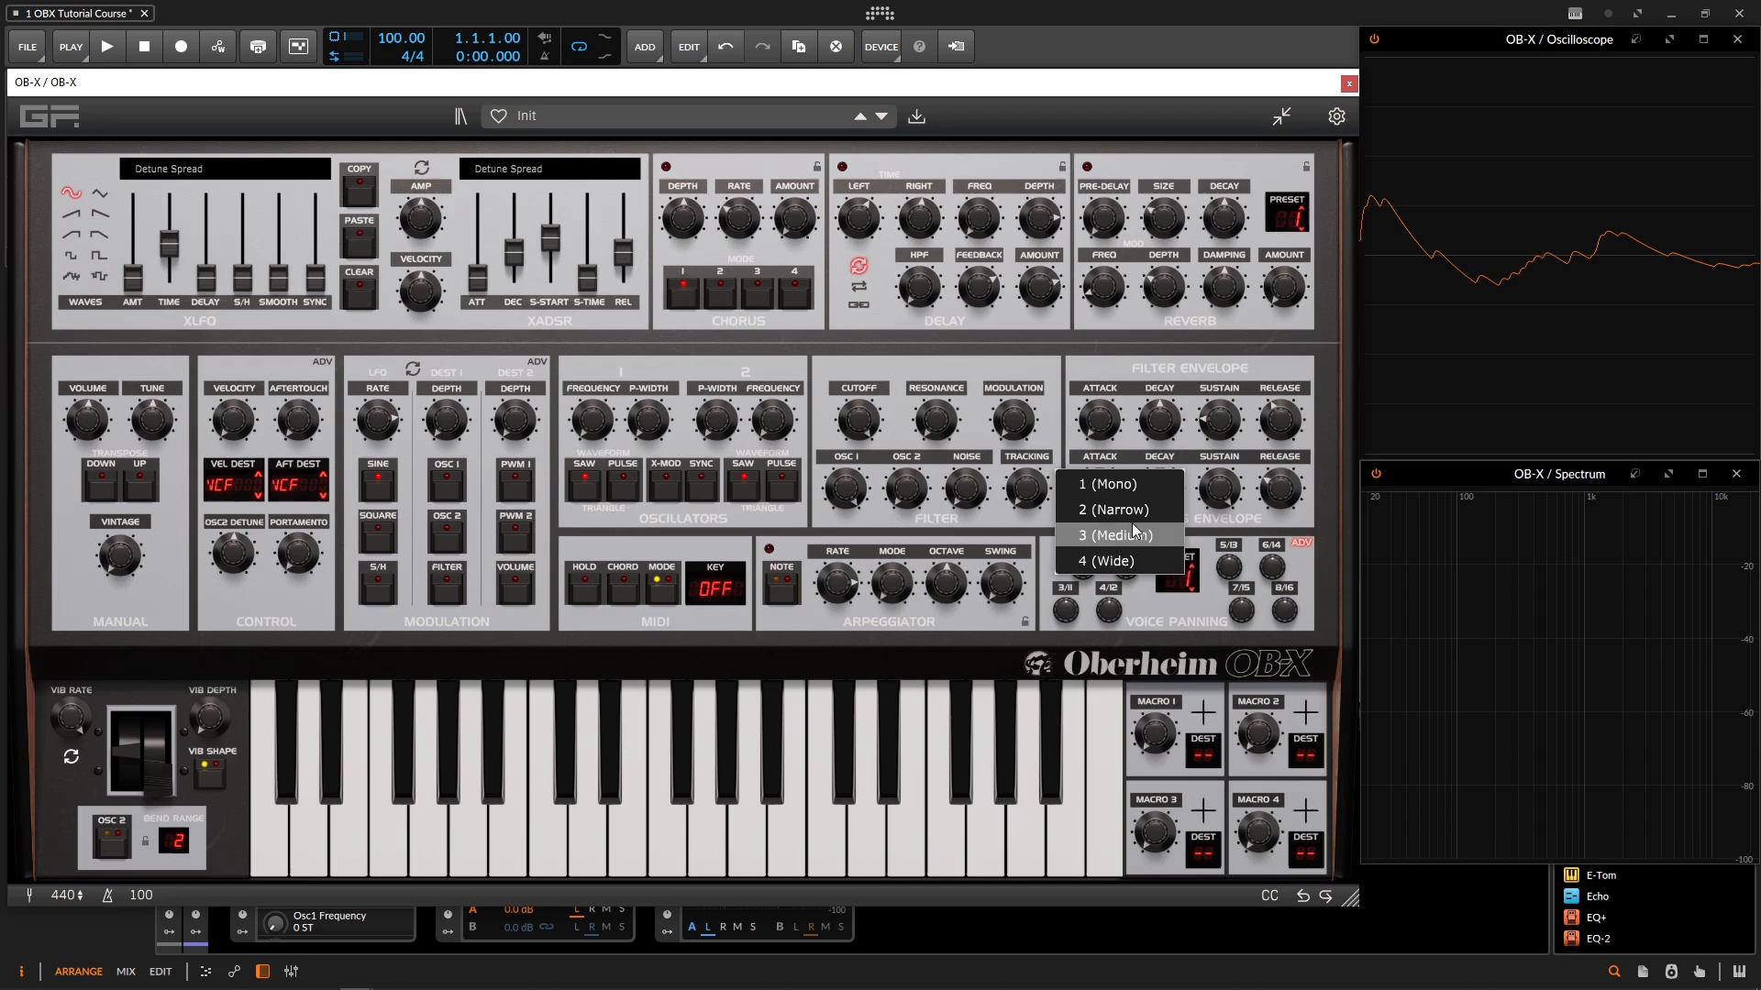
click(1102, 486)
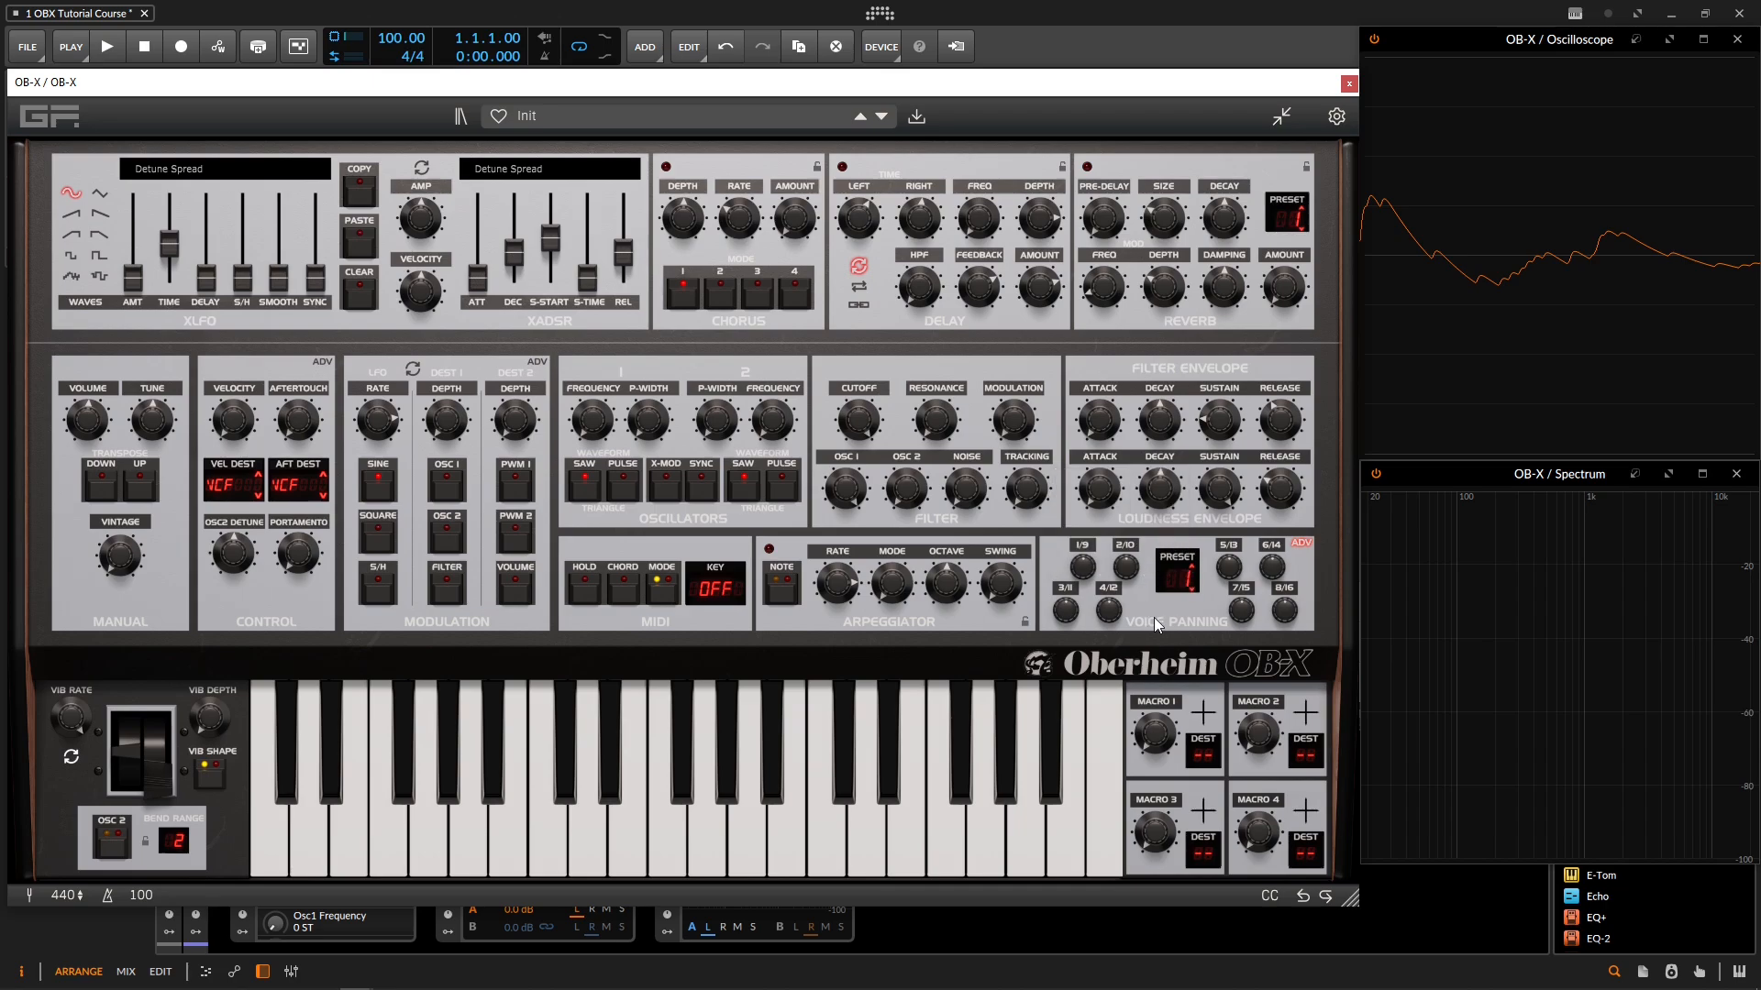
click(1181, 571)
click(1139, 490)
Step: Step the voice panning preset through 2 (Narrow), 3 (Medium) and 4 (Wide)
click(1177, 578)
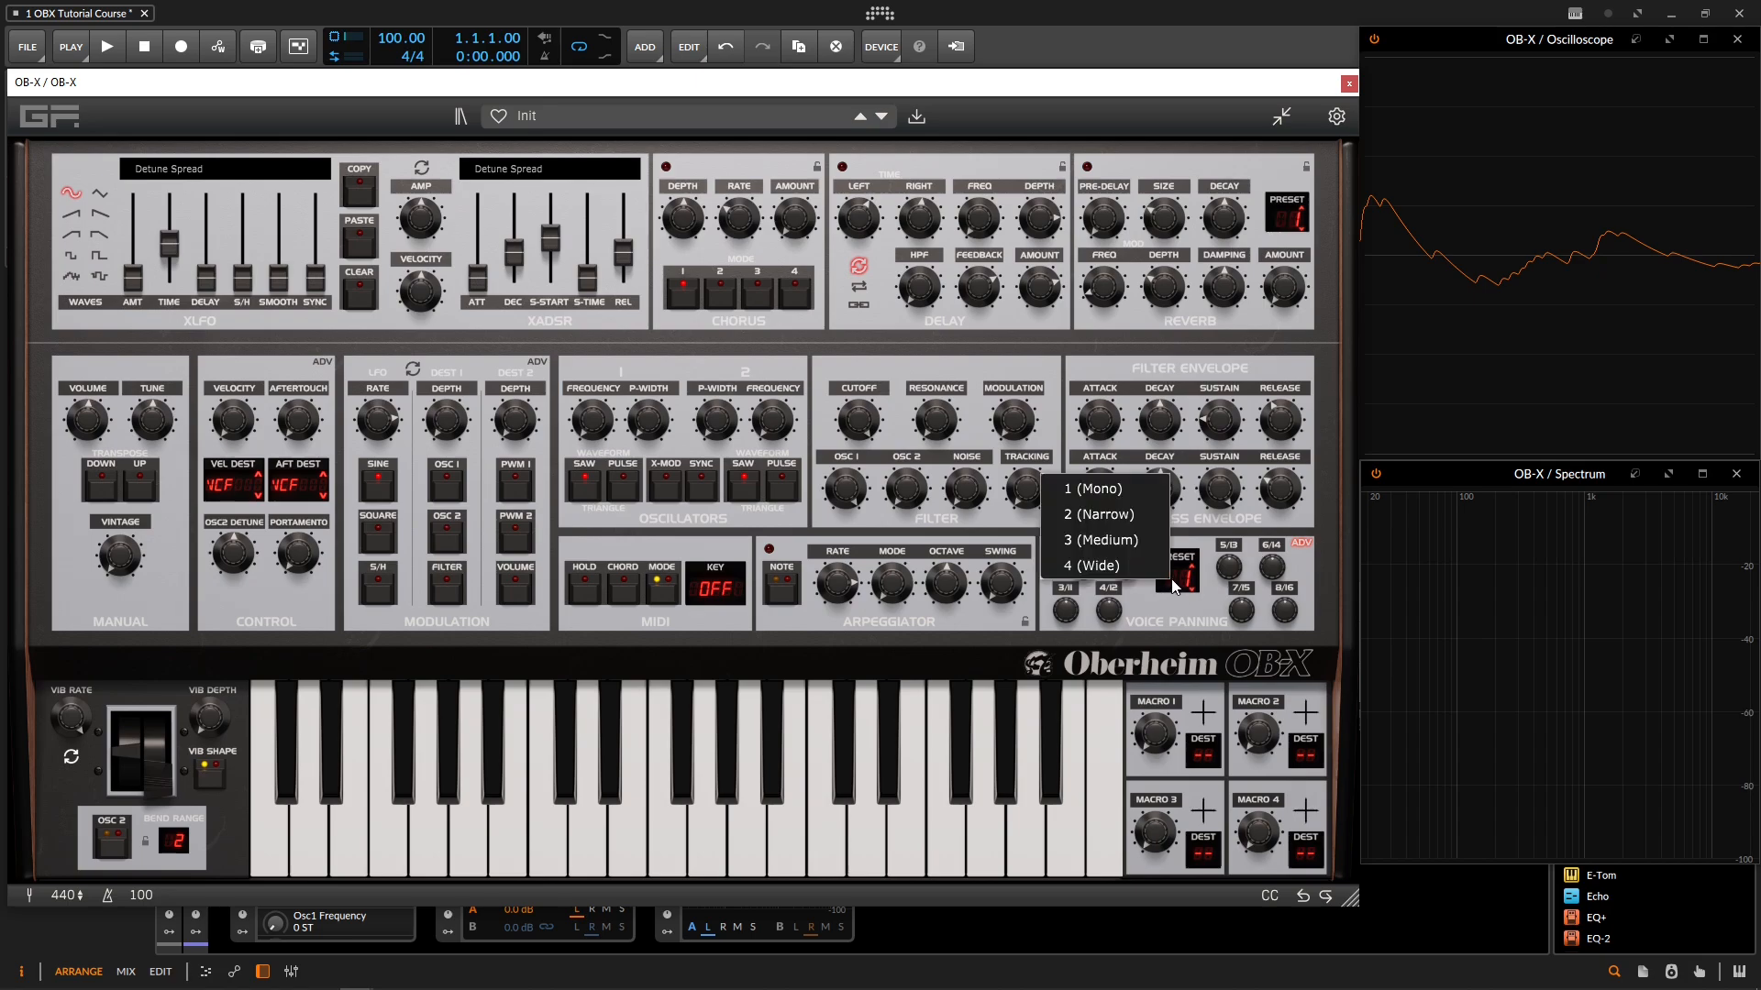
click(1142, 515)
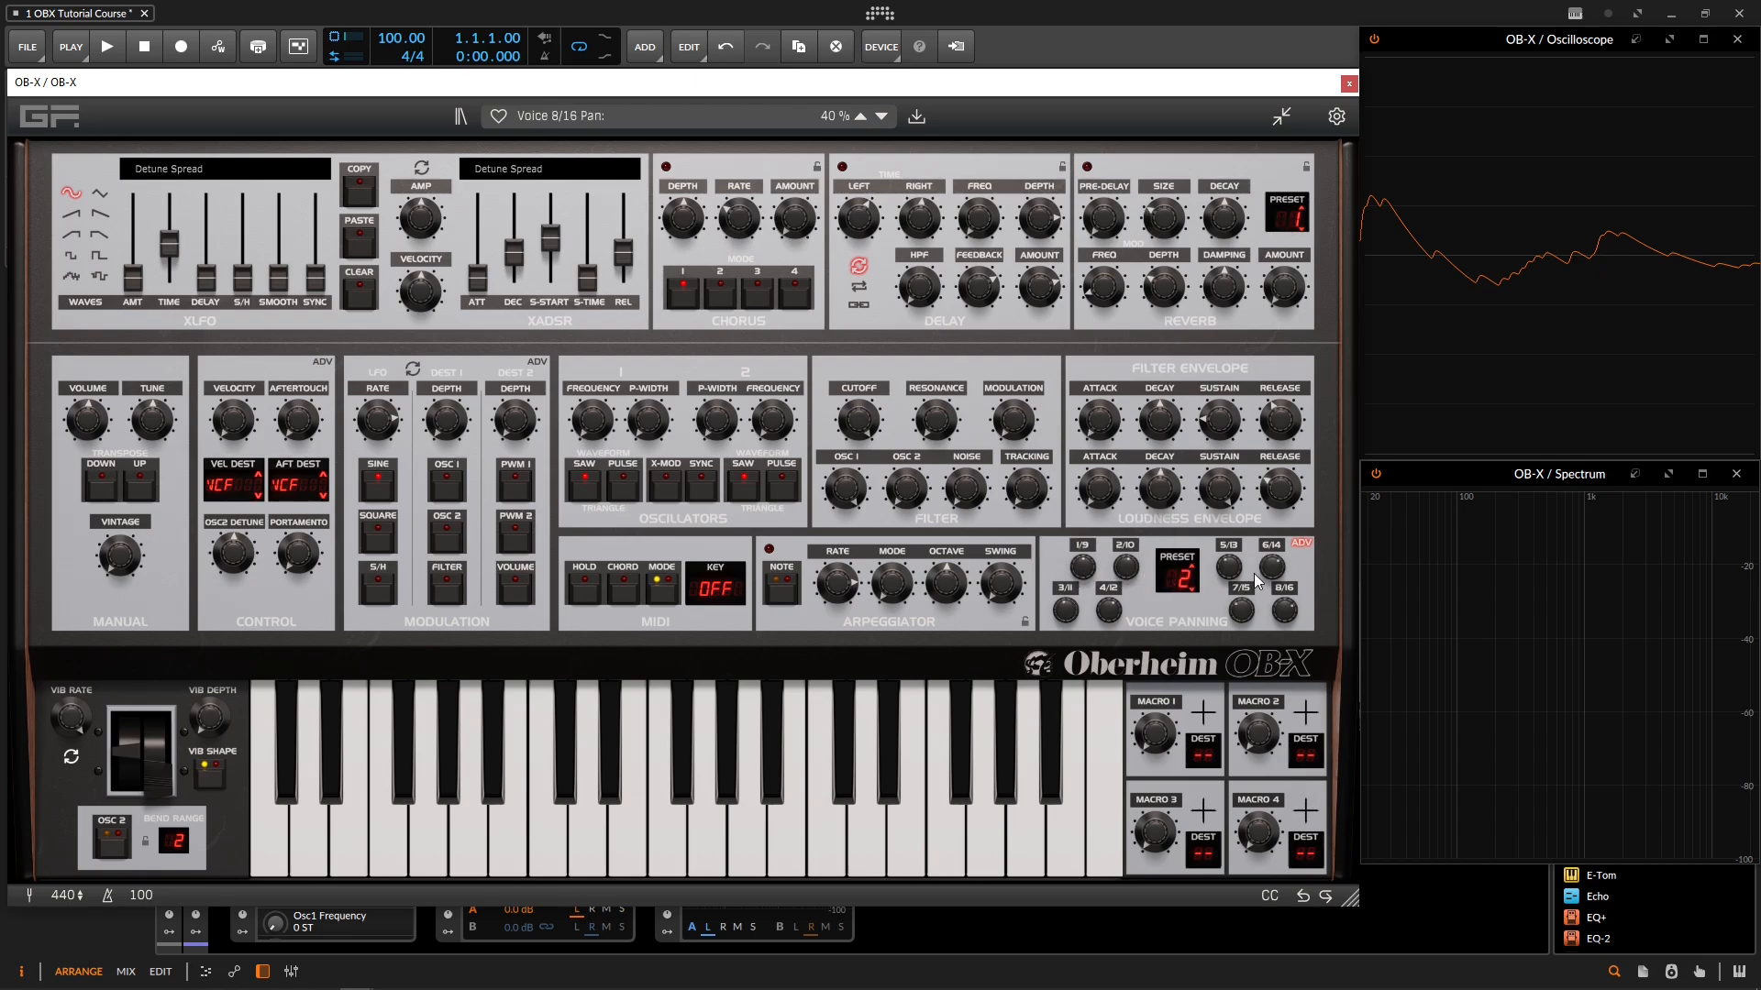
click(1177, 576)
click(1143, 527)
click(1177, 576)
click(1147, 560)
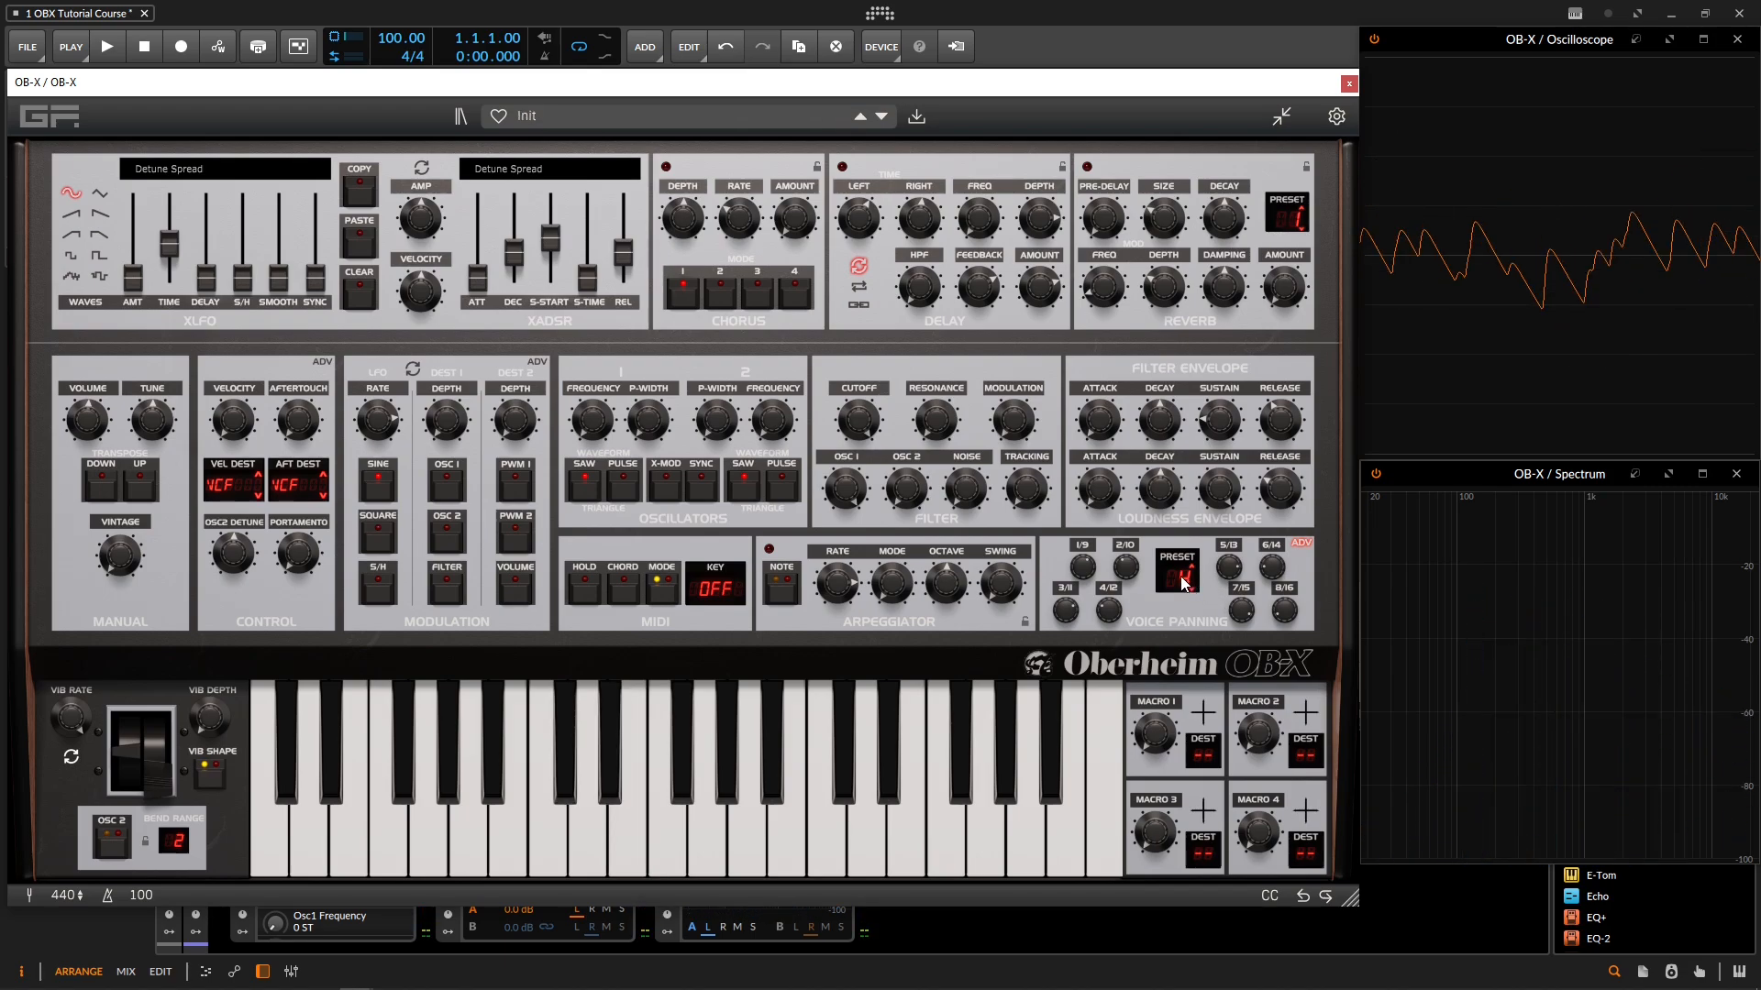
Step: Set the voice panning preset back to 1 (Mono) and return to the main voice settings
click(1181, 583)
click(1134, 491)
click(1300, 543)
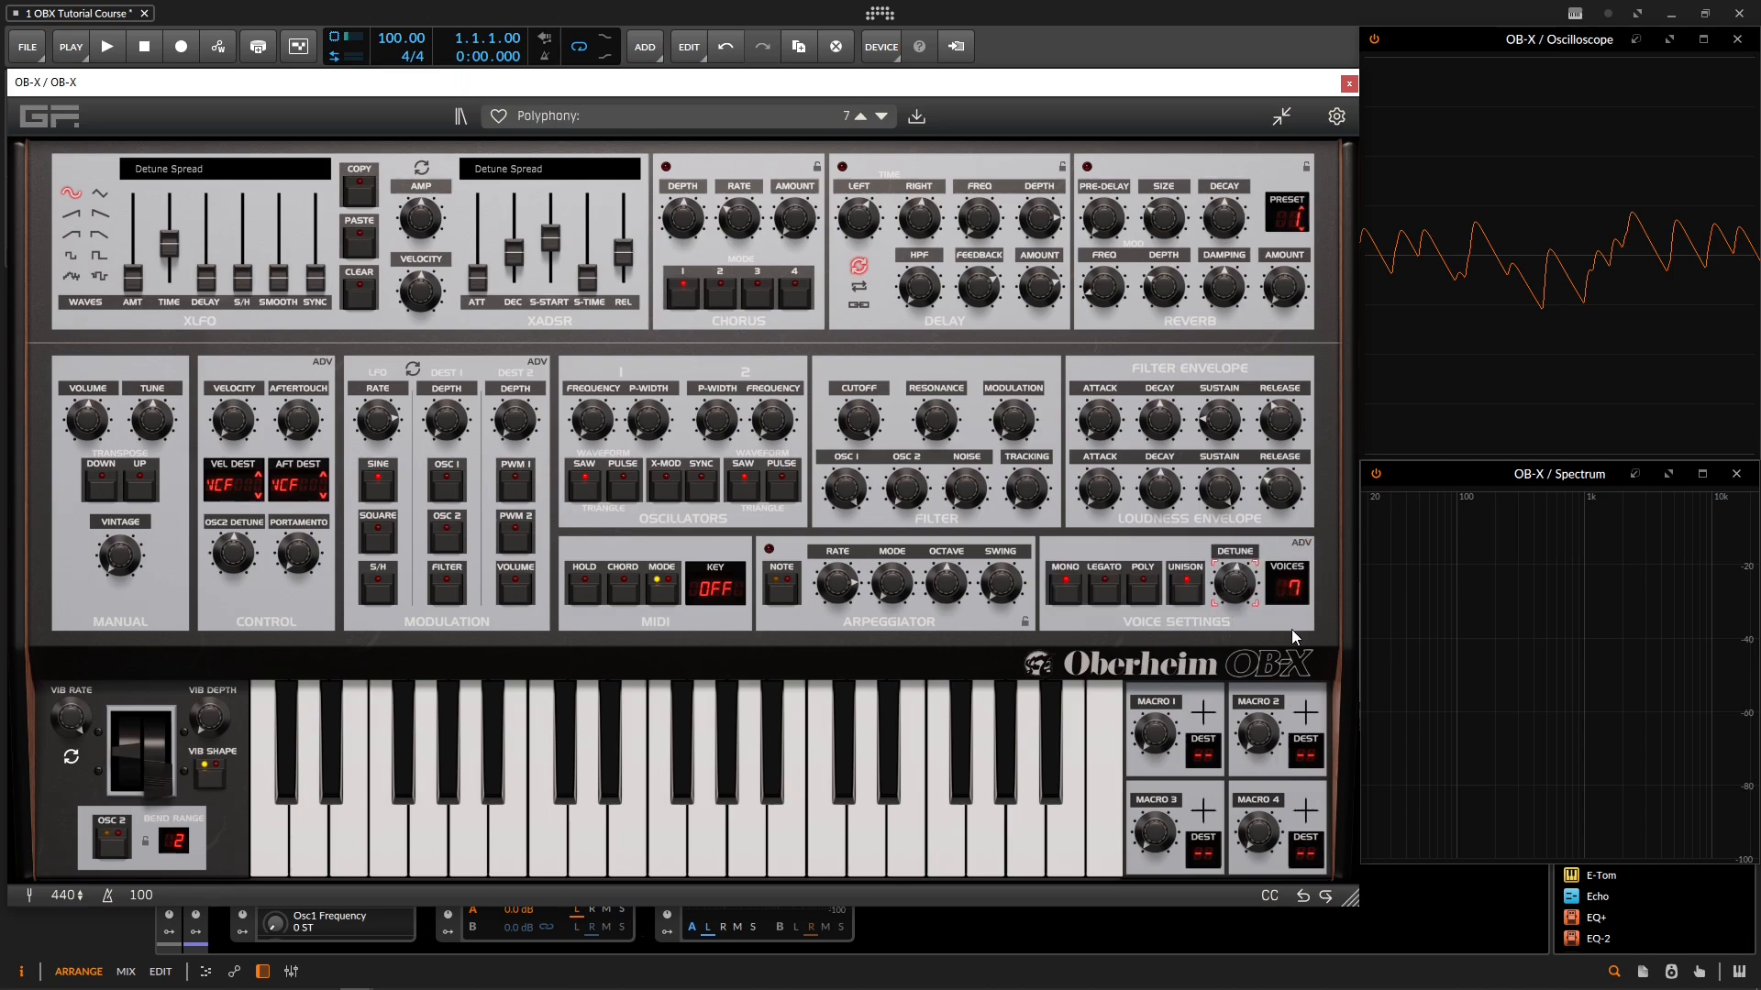
Step: Reopen the voice panning controls, pan voice 1/9 to -100%, and adjust the pan of voice 2/10
click(1300, 543)
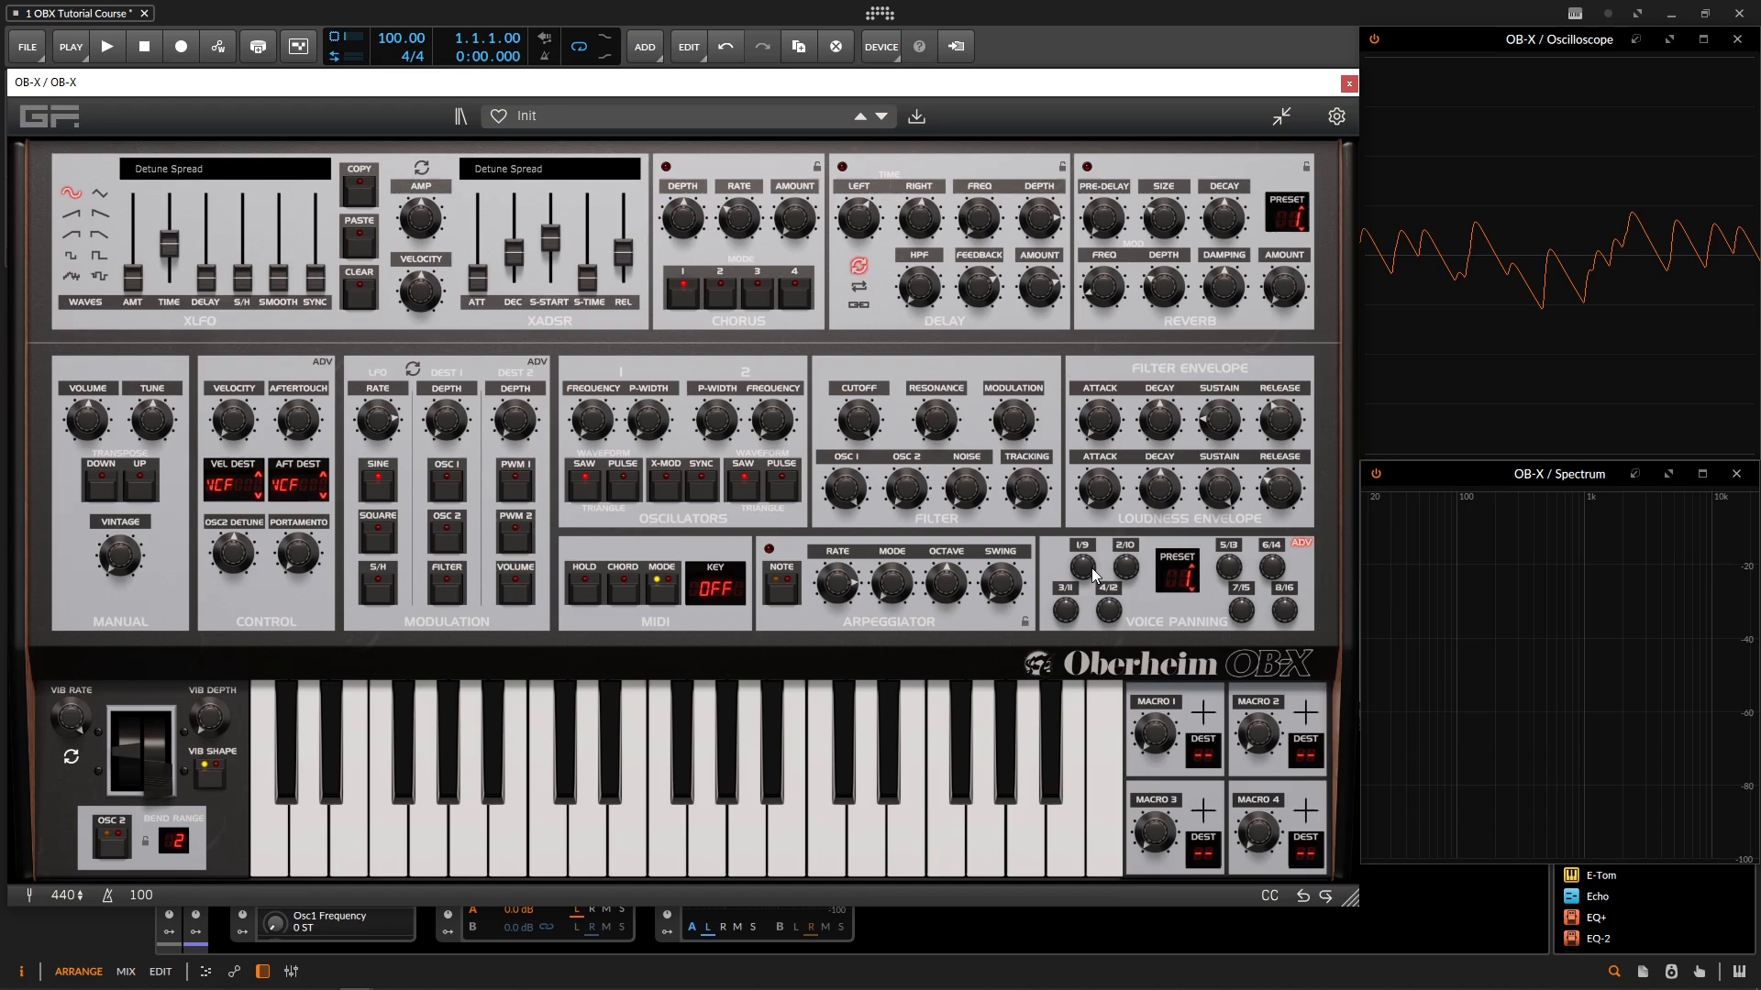
drag(1094, 575, 1074, 646)
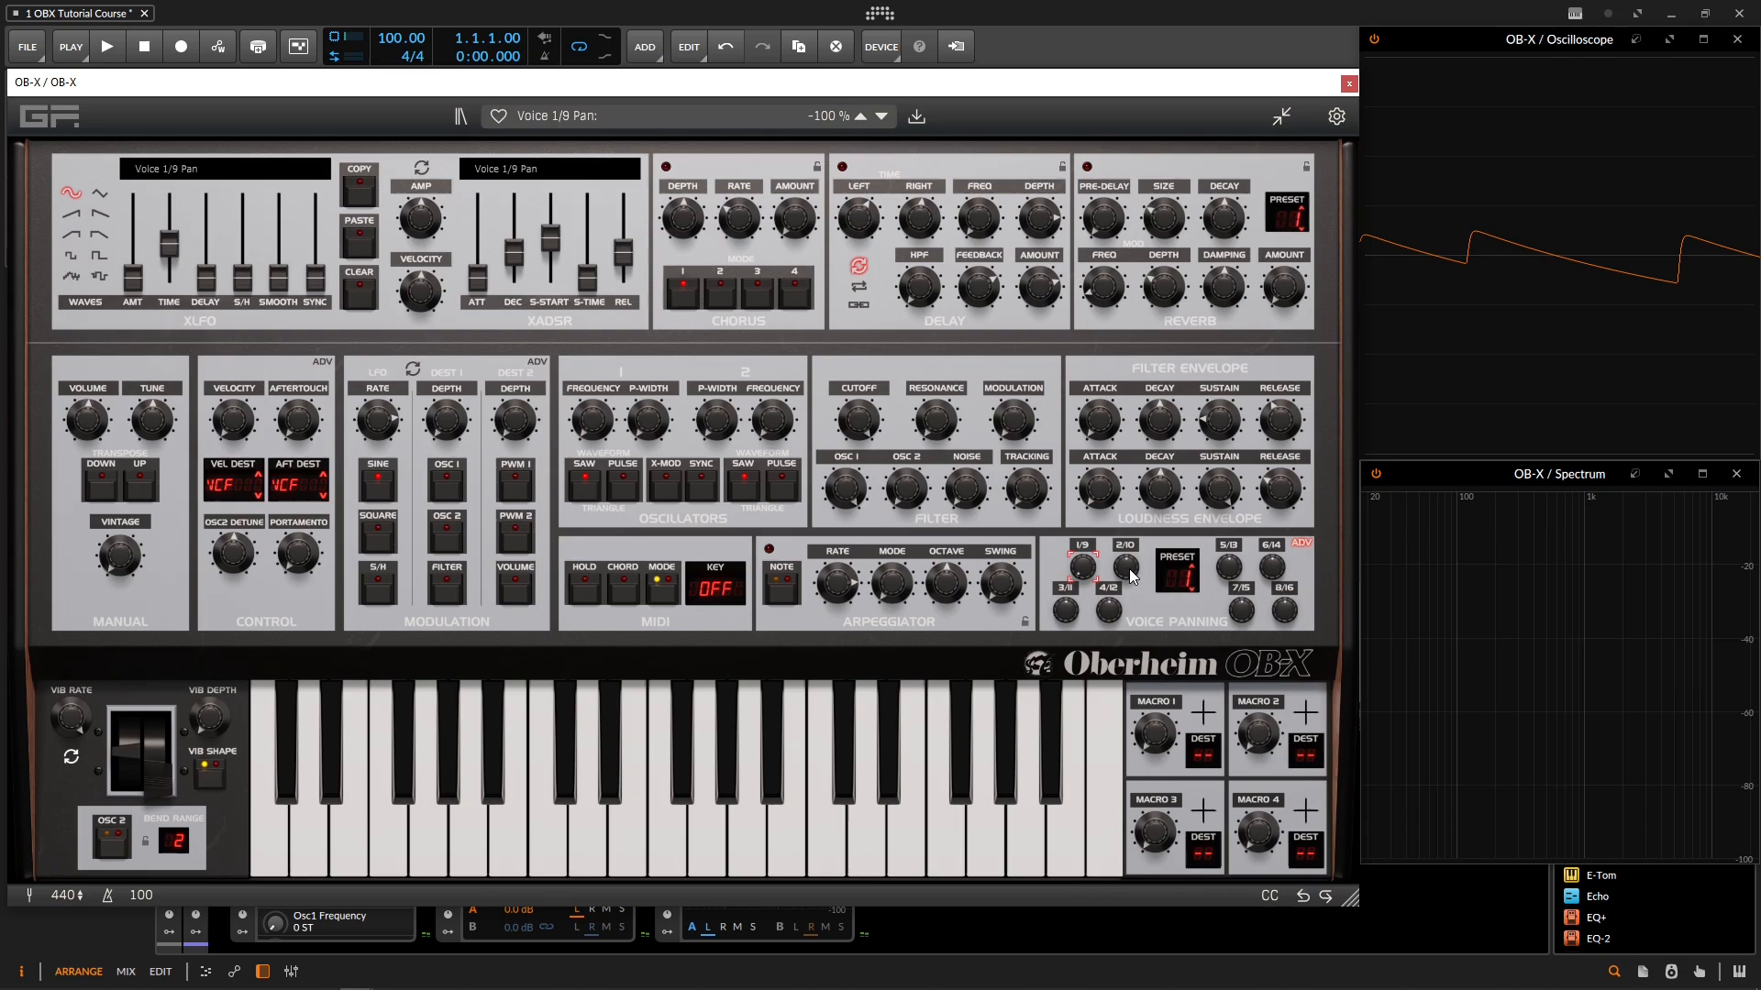
drag(1123, 598, 1103, 659)
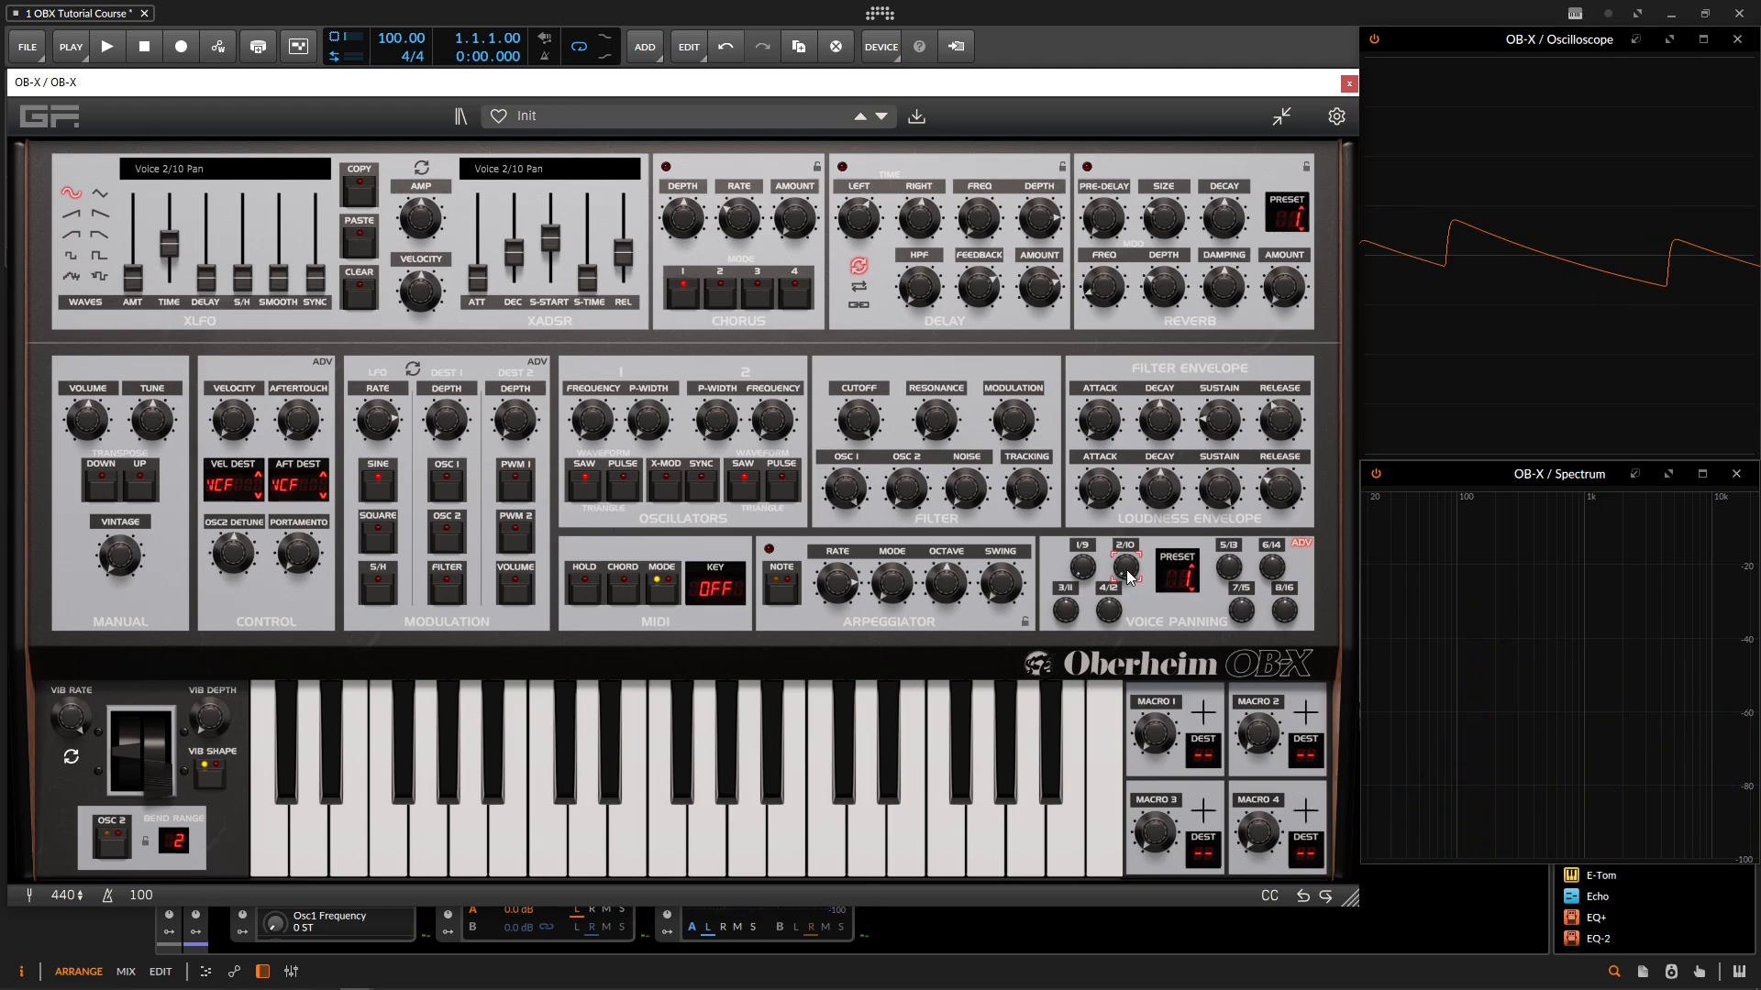
Step: Pan voice 2/10 to 100% and return to the main voice settings
drag(1127, 576, 1125, 433)
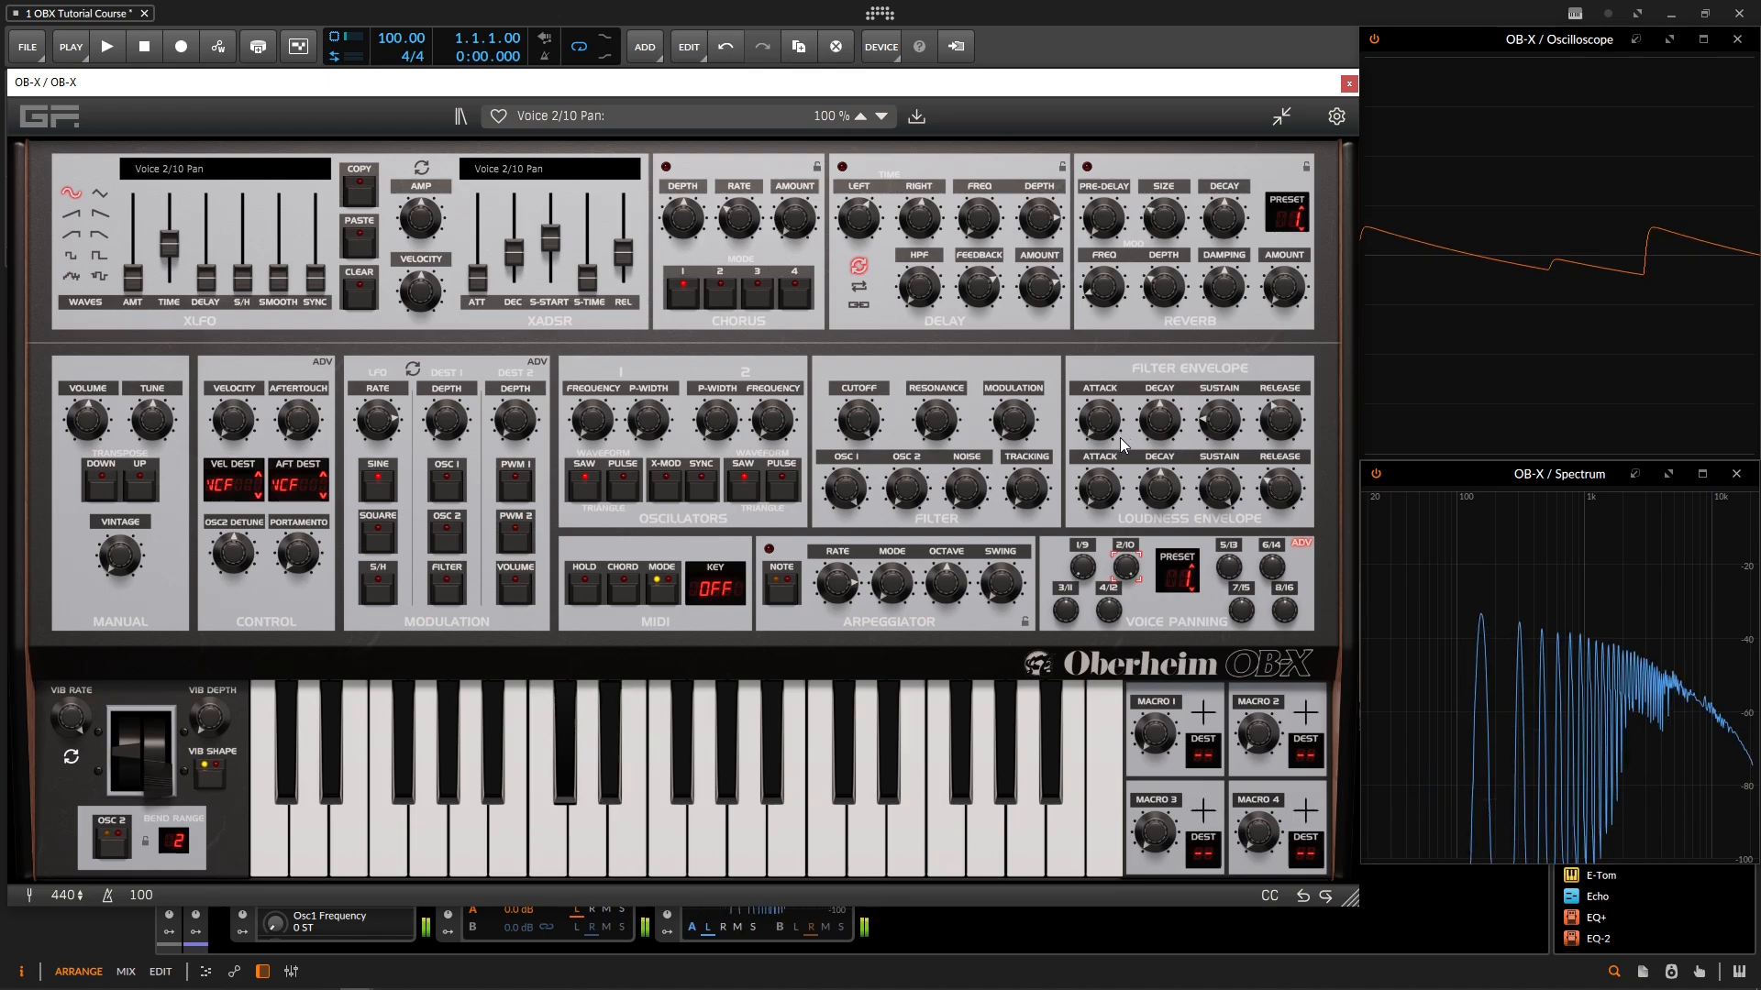
click(1301, 543)
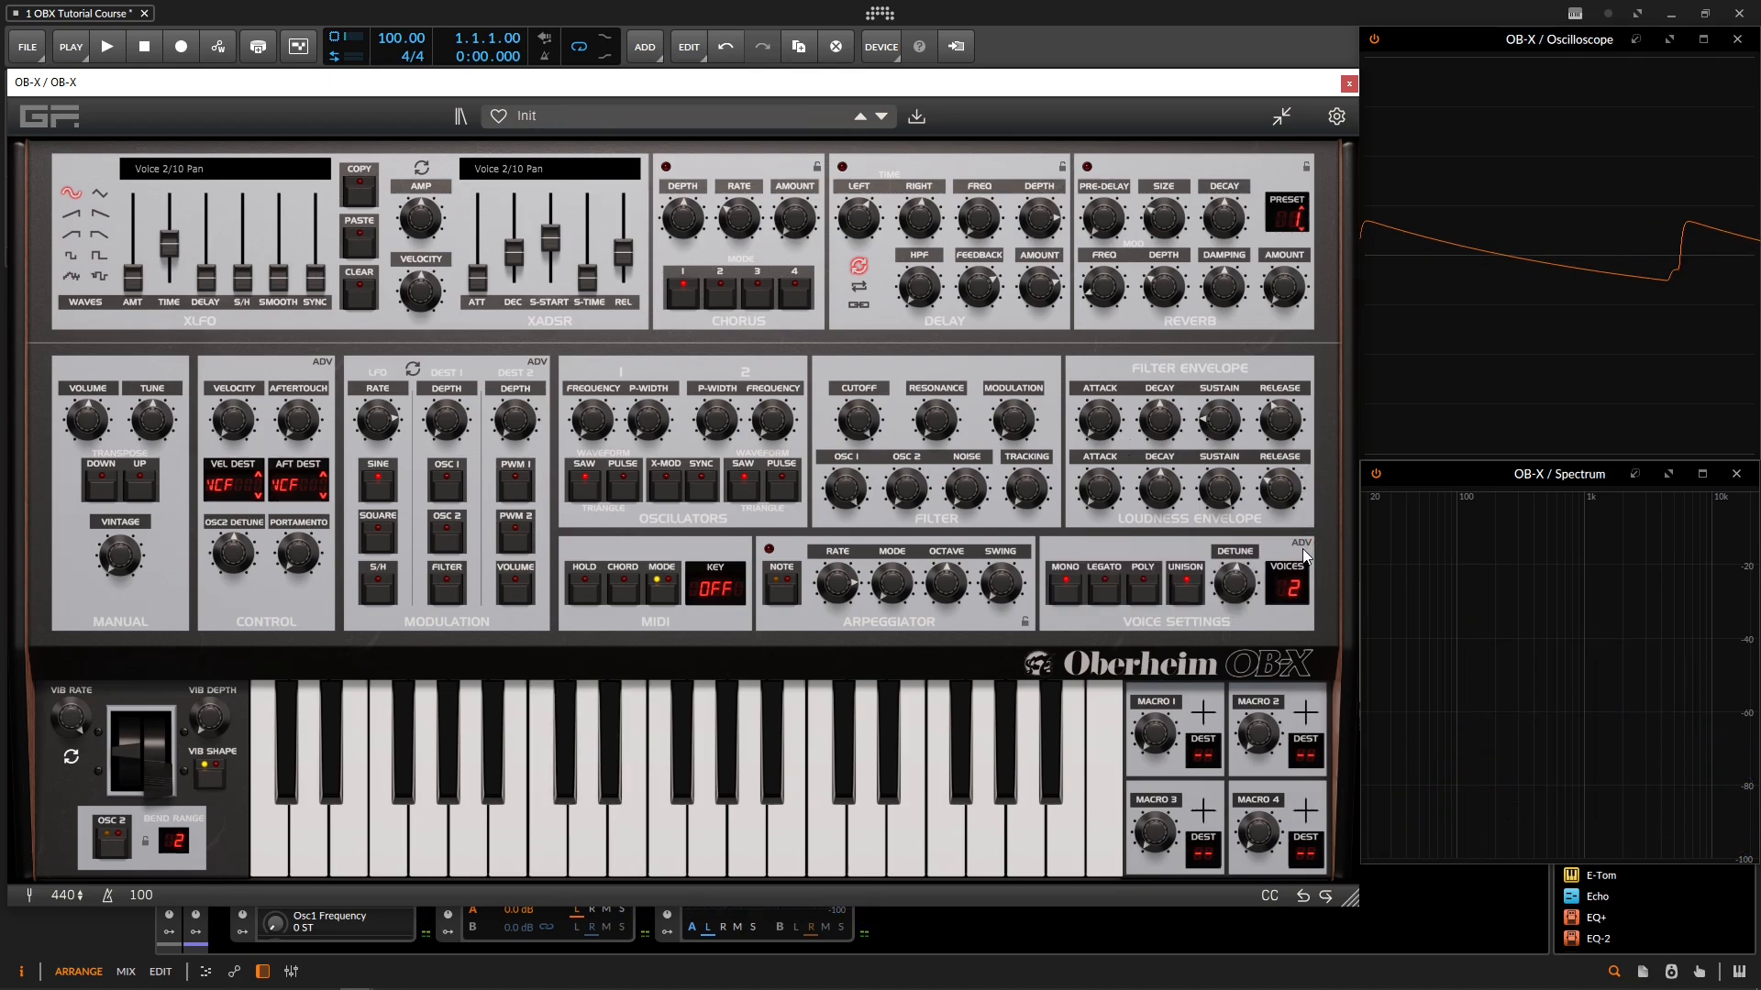
Step: Raise the number of voices, and adjust the pan of voices 3/11 and 4/12 in the voice panning controls
drag(1301, 597, 1300, 550)
click(1300, 543)
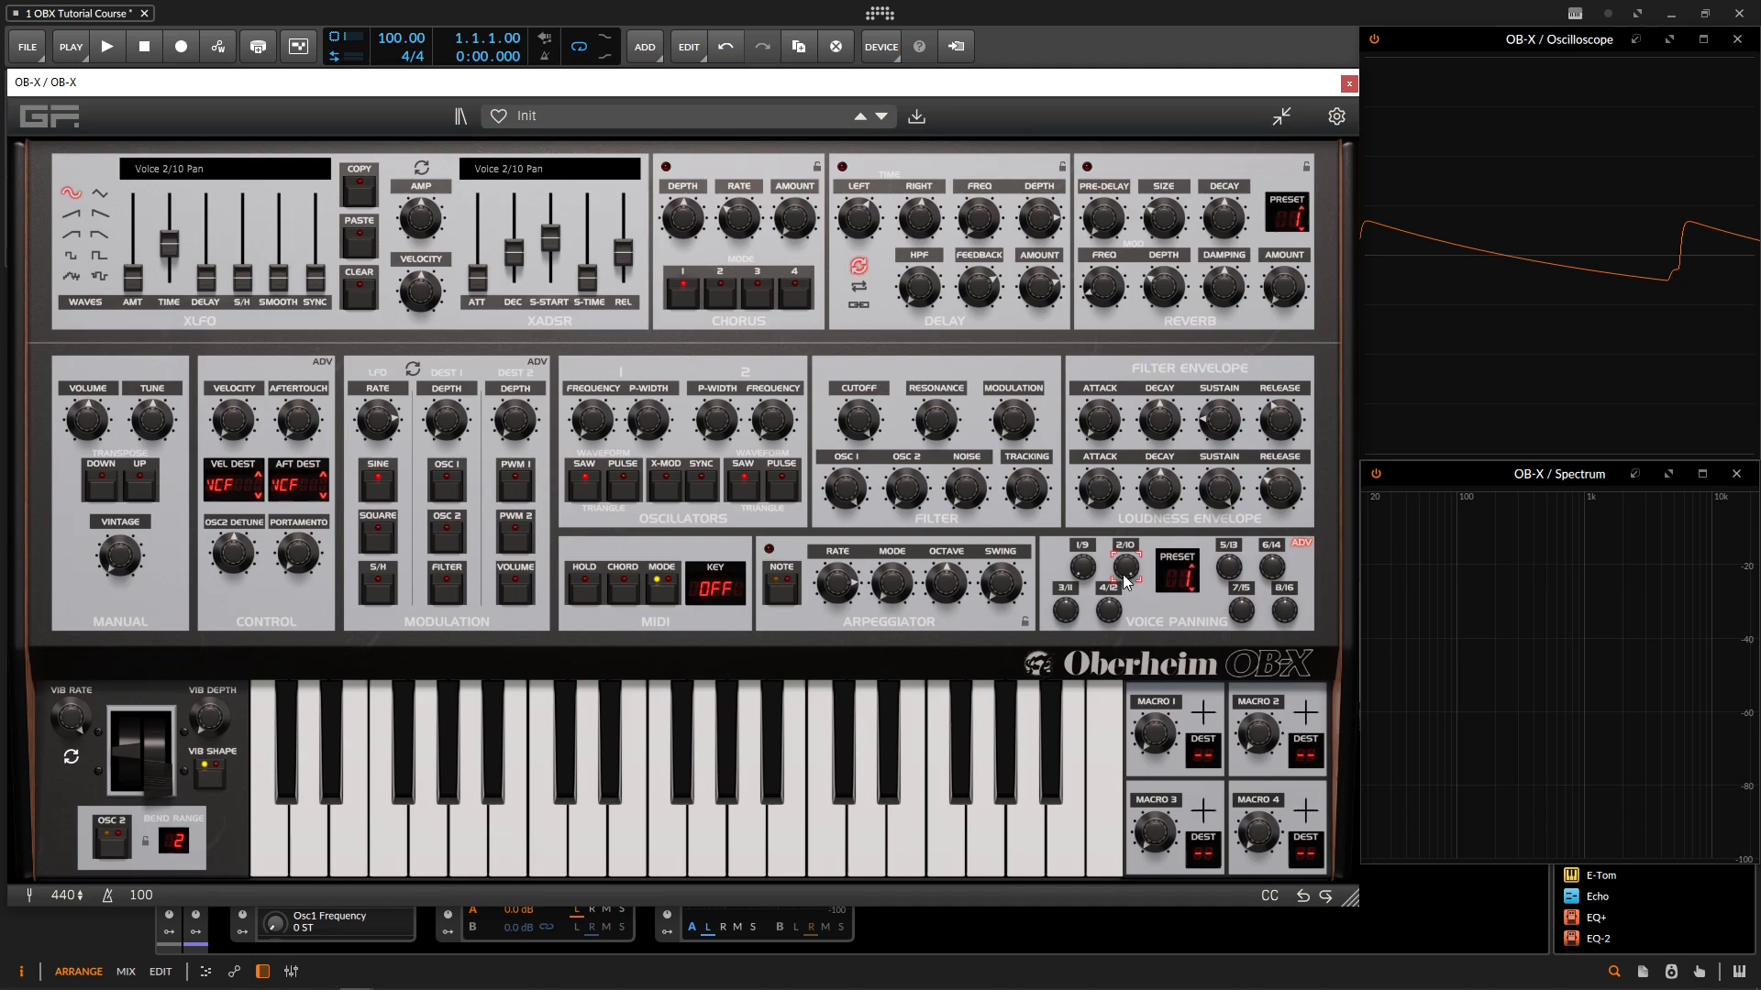
drag(1071, 613, 1107, 587)
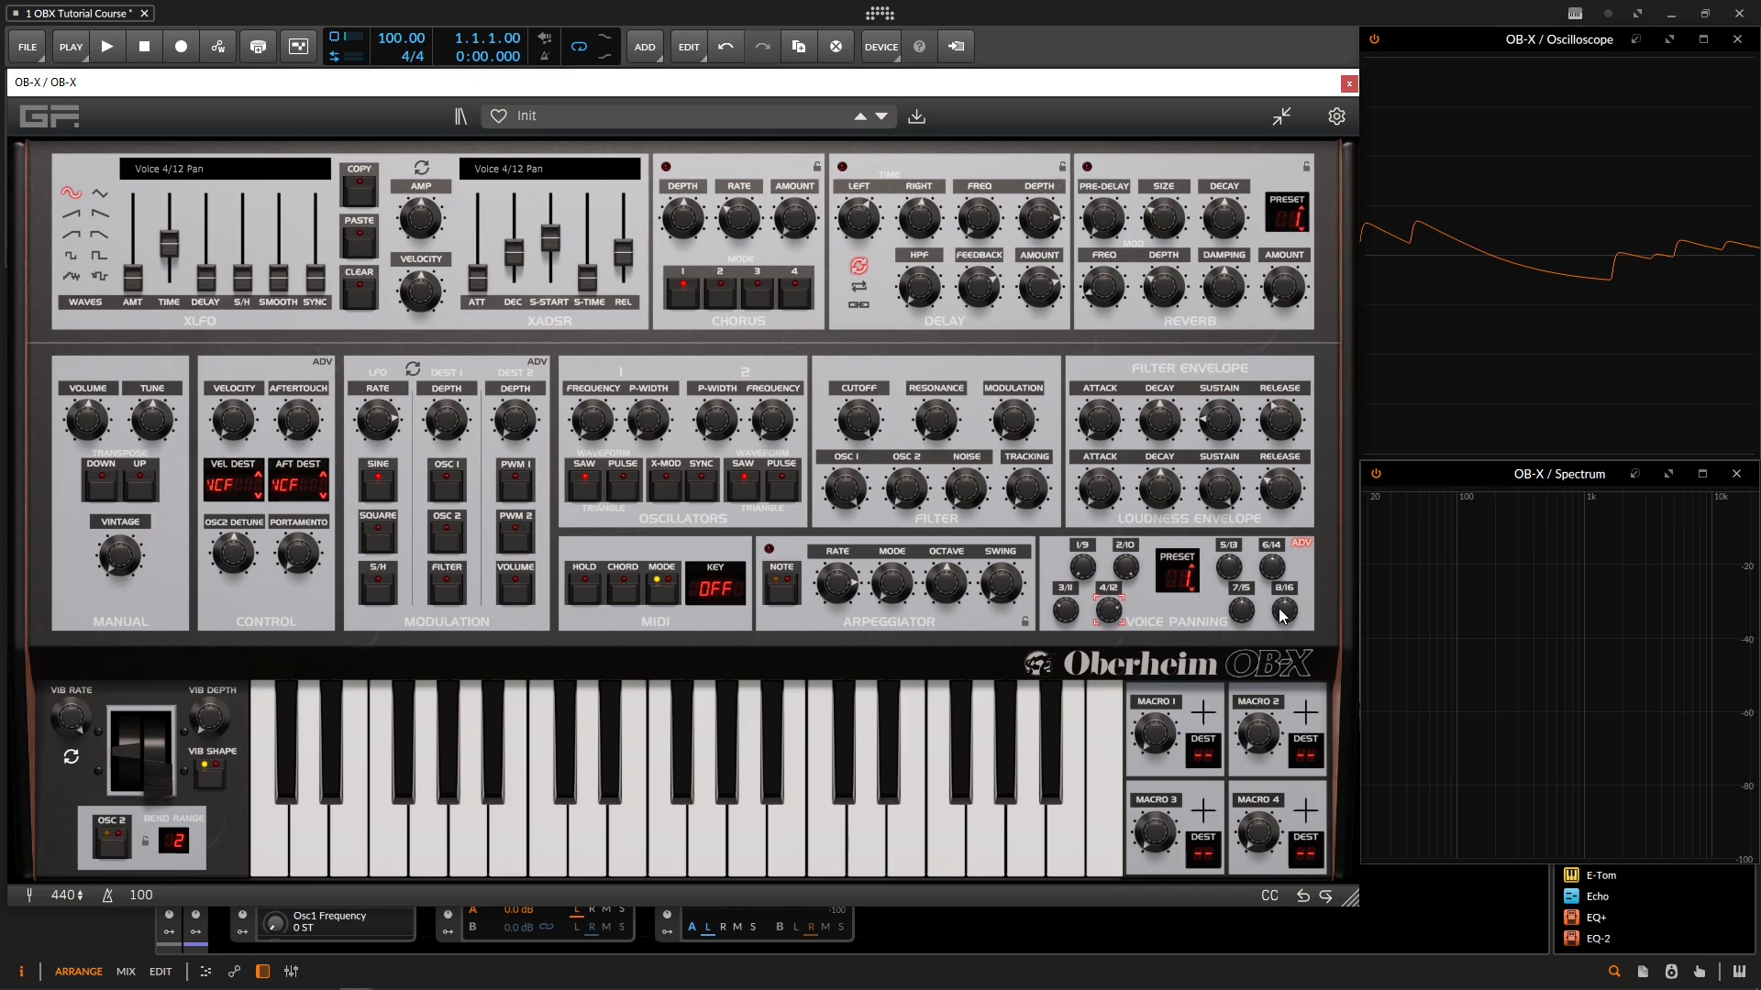
Step: Set the polyphony to 16 voices in the main voice settings and briefly show the voice panning controls again
click(1299, 542)
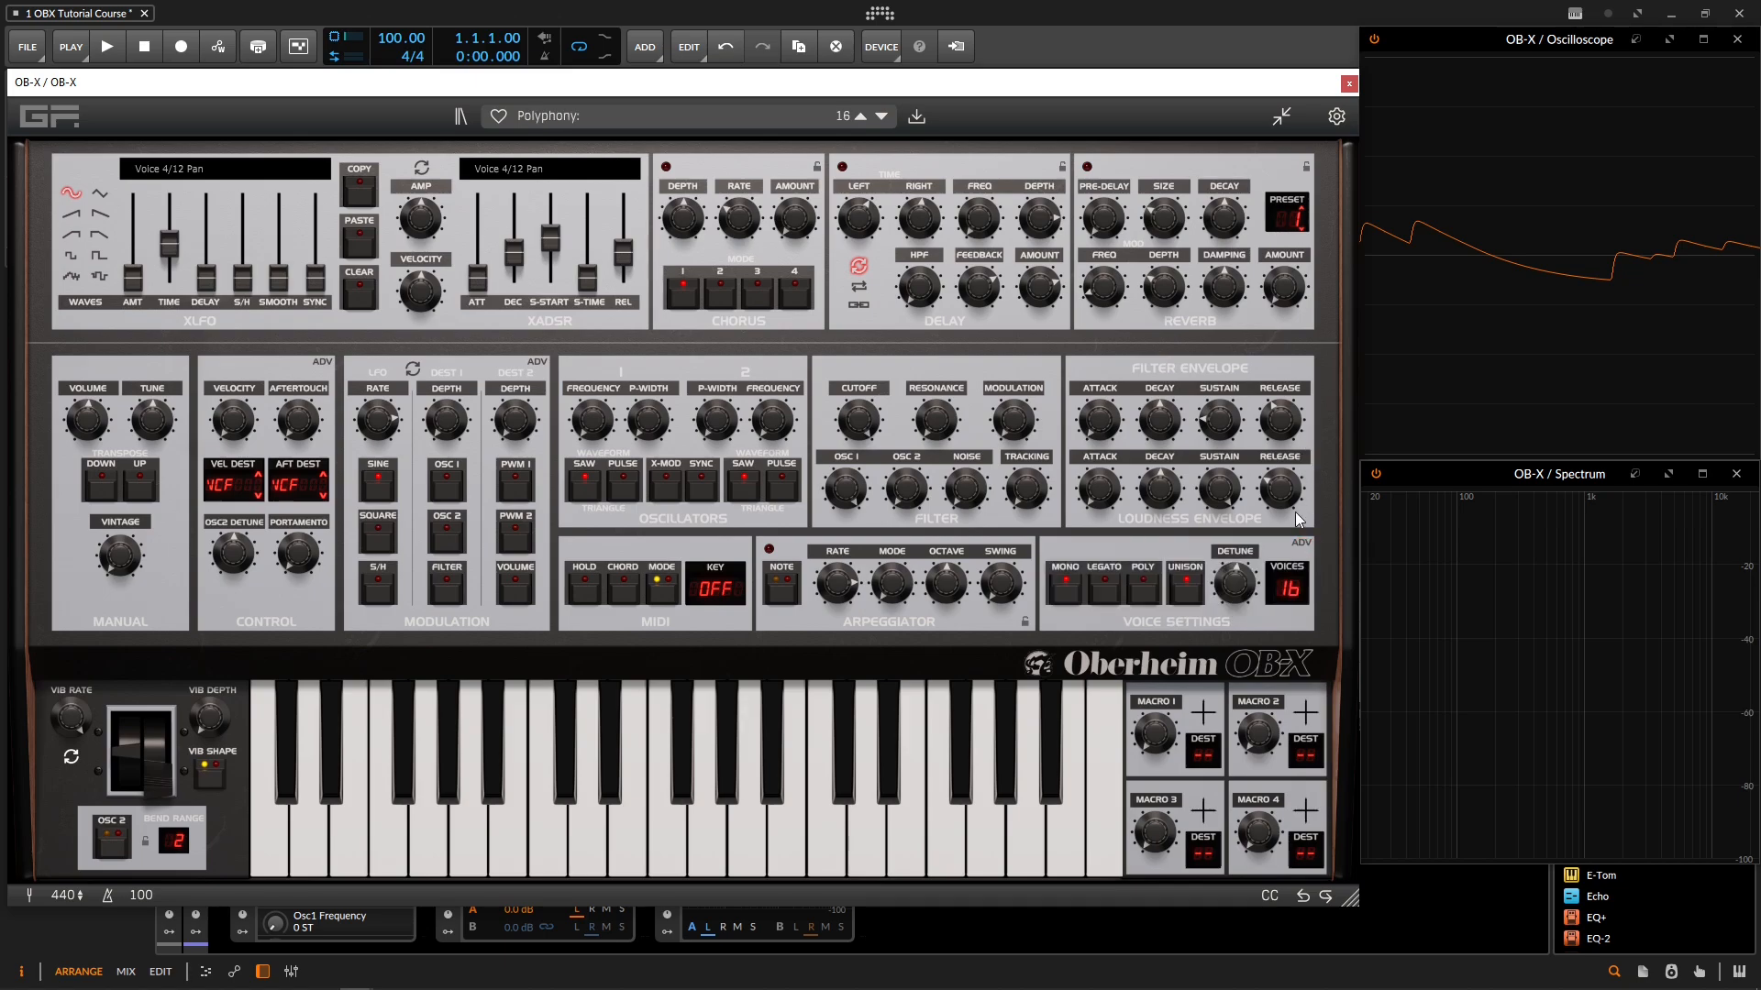
click(1302, 545)
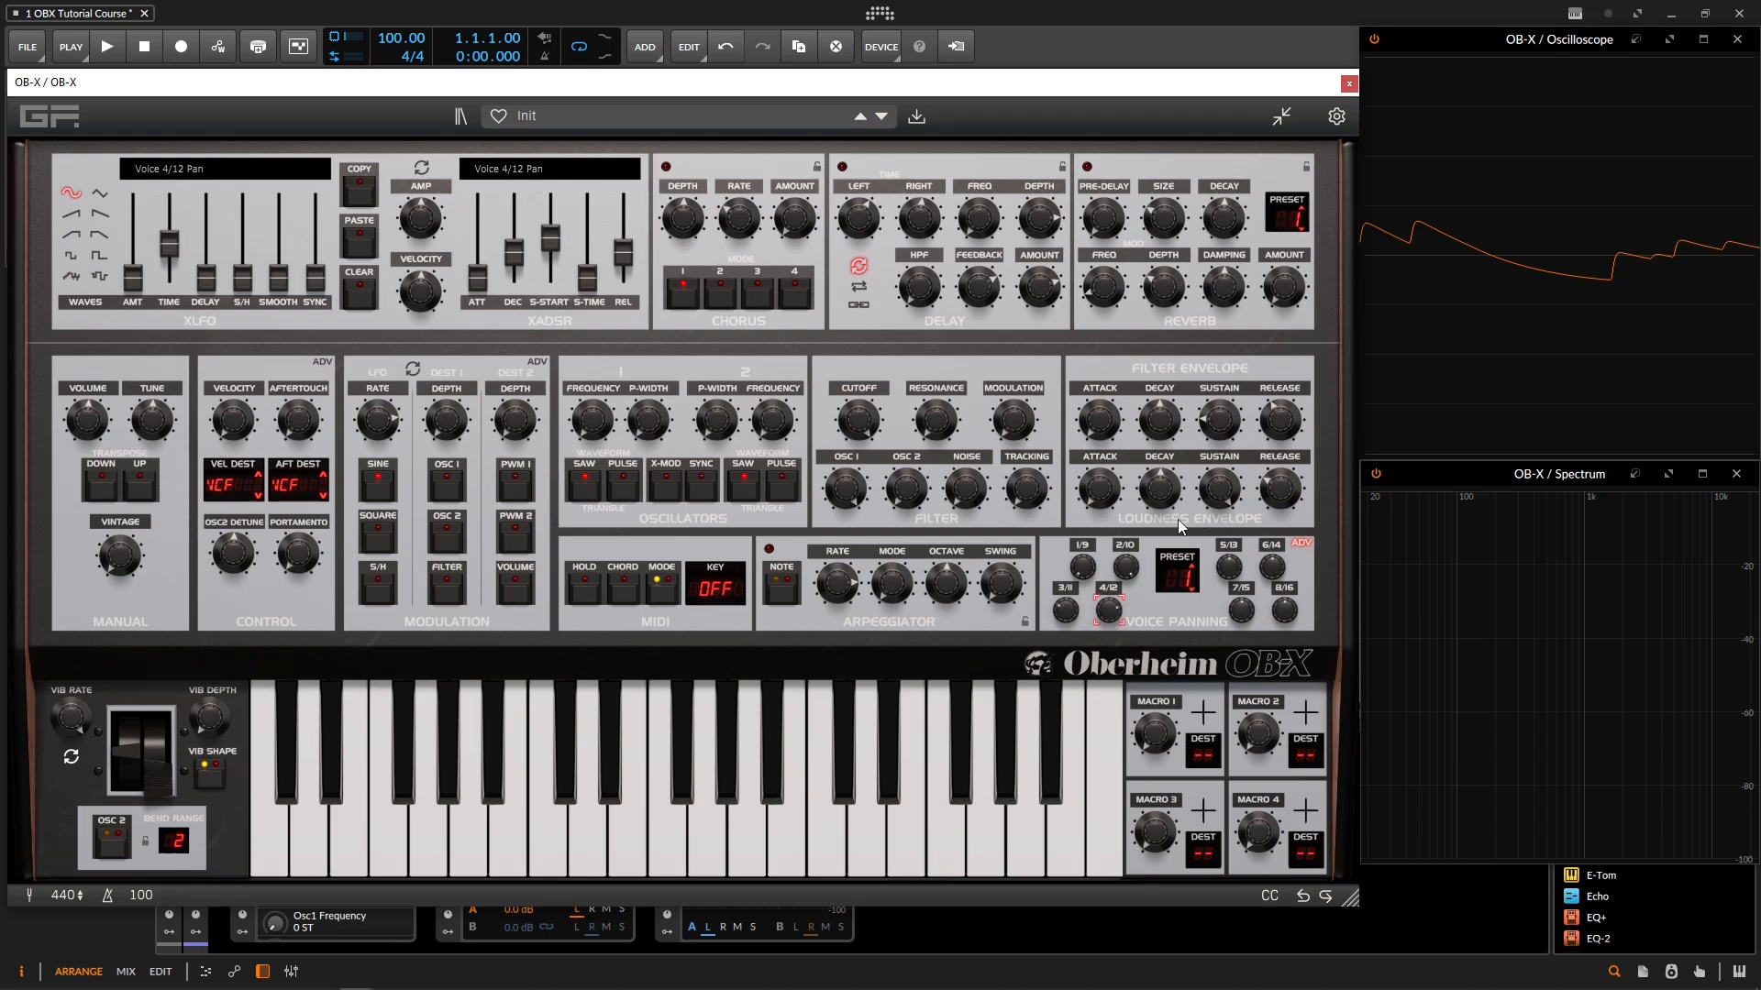
click(1301, 543)
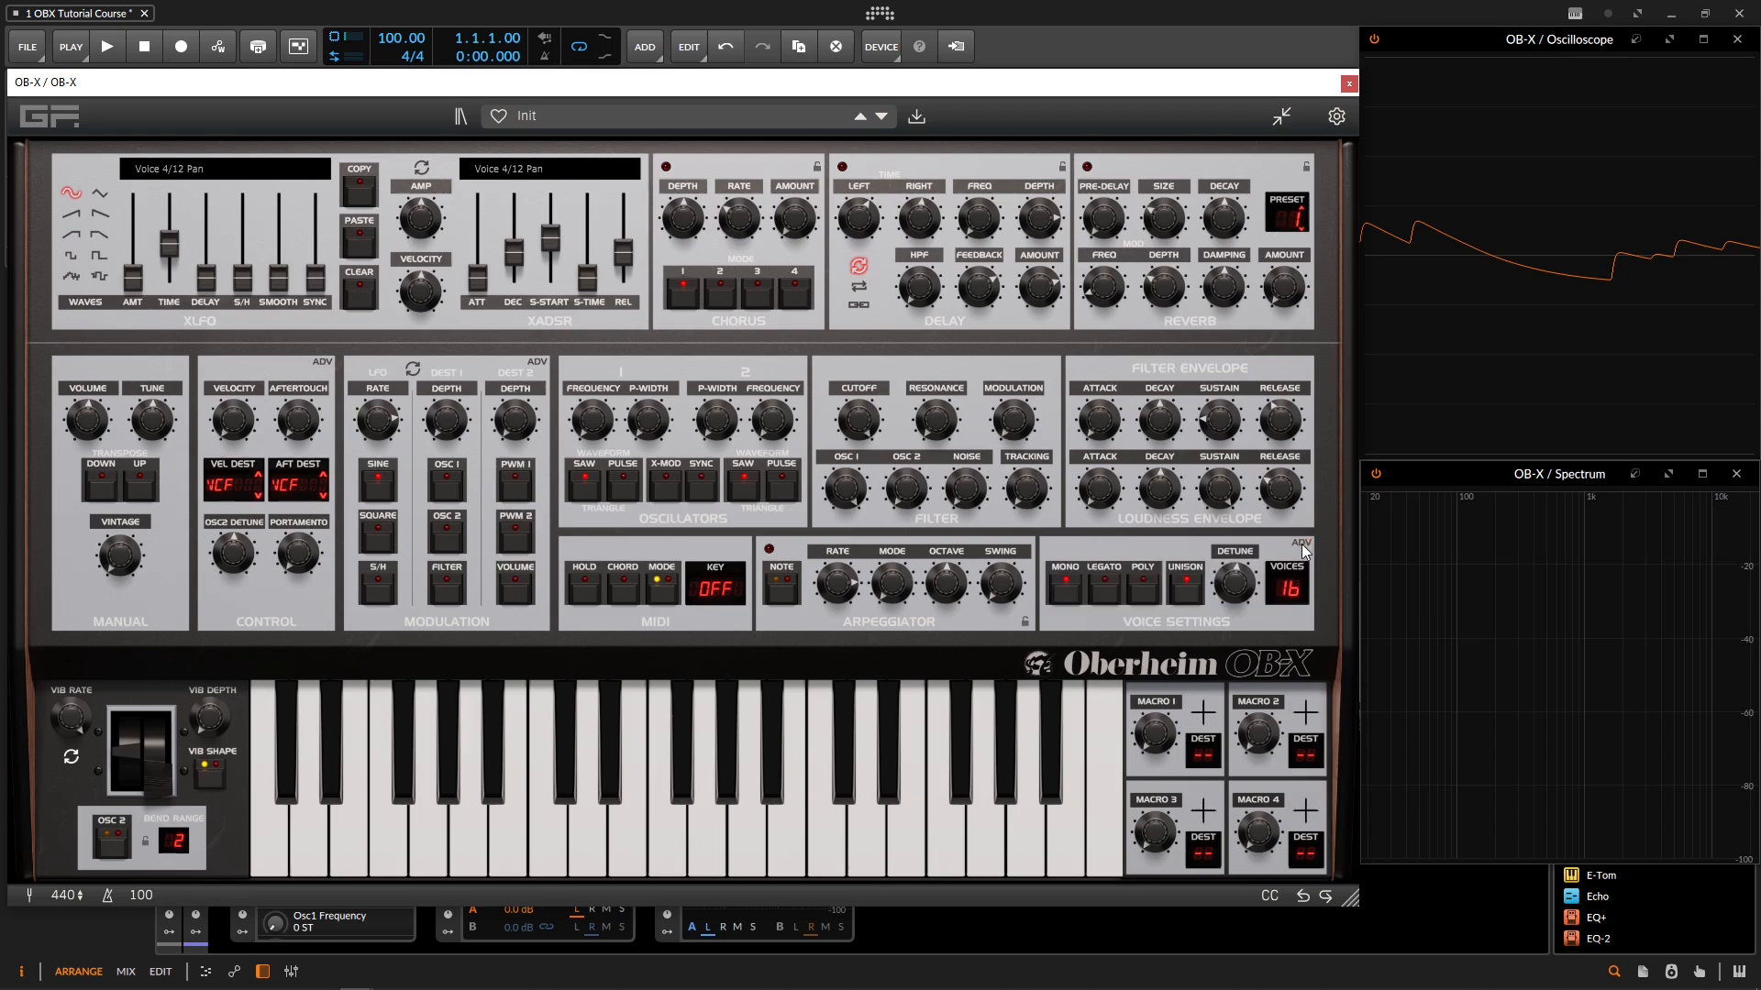